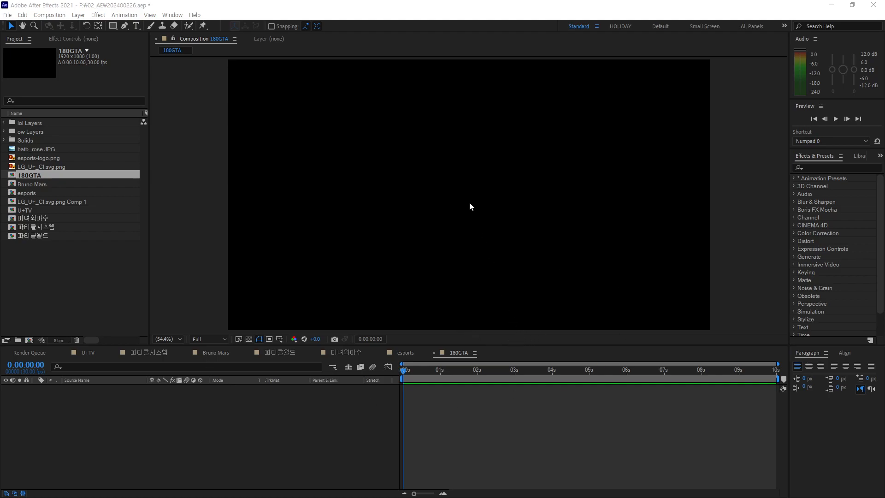
drag(309, 150, 437, 119)
mouse_move(309, 153)
mouse_down()
mouse_move(306, 211)
mouse_move(454, 161)
mouse_up()
mouse_move(442, 120)
mouse_down()
mouse_move(448, 160)
mouse_move(609, 193)
mouse_move(604, 267)
mouse_move(467, 199)
mouse_up()
mouse_move(460, 158)
mouse_down()
mouse_move(459, 210)
mouse_move(346, 252)
mouse_move(342, 304)
mouse_move(462, 272)
mouse_move(465, 207)
mouse_up()
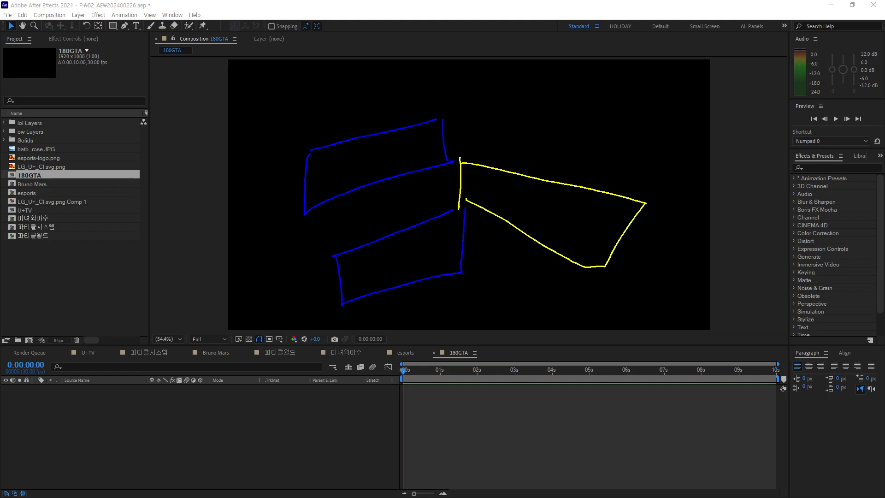
mouse_move(462, 265)
mouse_down()
mouse_move(560, 339)
mouse_move(494, 359)
mouse_move(454, 315)
mouse_move(457, 328)
mouse_up()
mouse_move(681, 162)
mouse_down()
mouse_move(625, 226)
mouse_move(565, 237)
mouse_up()
mouse_move(594, 211)
mouse_down()
mouse_move(574, 254)
mouse_move(587, 263)
mouse_up()
mouse_move(676, 277)
mouse_down()
mouse_move(589, 334)
mouse_move(525, 331)
mouse_move(534, 320)
mouse_move(535, 362)
mouse_up()
drag(471, 217, 460, 316)
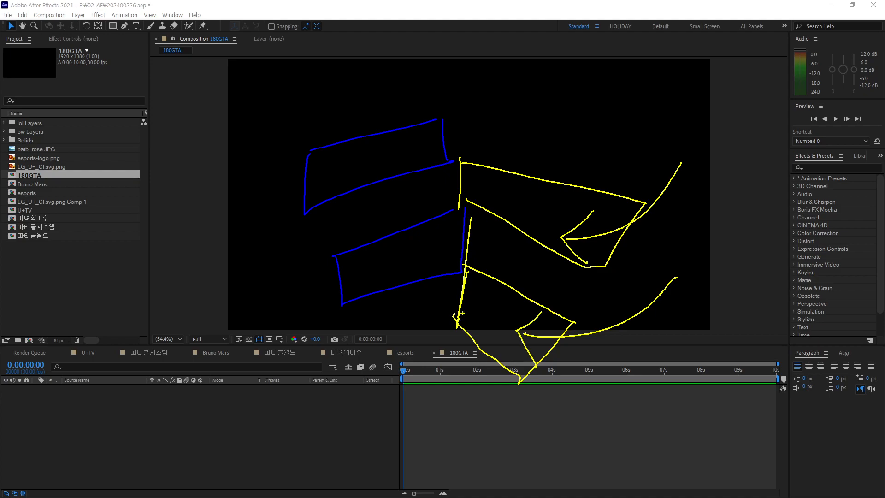
drag(459, 94, 456, 202)
mouse_move(465, 82)
mouse_down()
mouse_move(479, 83)
mouse_move(470, 107)
mouse_up()
drag(458, 207, 471, 230)
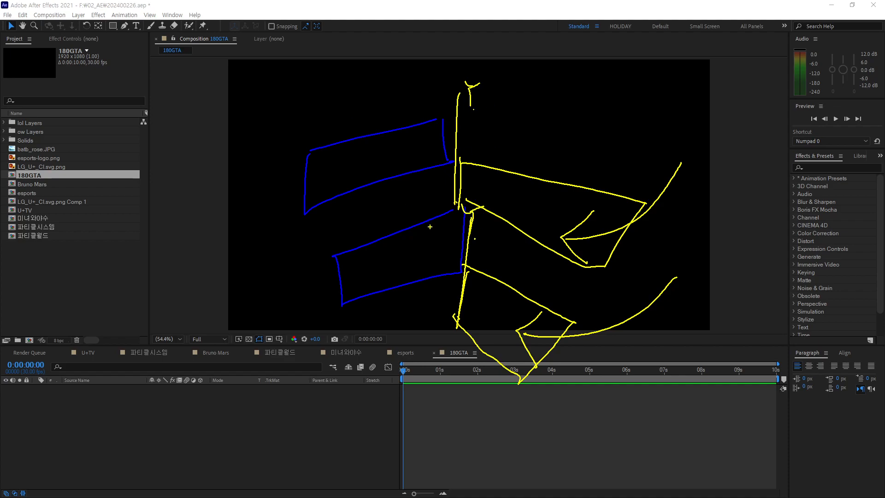
mouse_move(553, 114)
mouse_down()
mouse_move(500, 178)
mouse_move(413, 191)
mouse_move(368, 160)
mouse_move(363, 190)
mouse_up()
drag(365, 160, 395, 171)
mouse_move(510, 243)
mouse_down()
mouse_move(447, 288)
mouse_move(393, 266)
mouse_move(390, 297)
mouse_move(424, 266)
mouse_up()
mouse_move(293, 191)
mouse_down()
mouse_move(303, 84)
mouse_move(264, 118)
mouse_up()
mouse_move(295, 95)
mouse_down()
mouse_move(263, 117)
mouse_move(301, 113)
mouse_up()
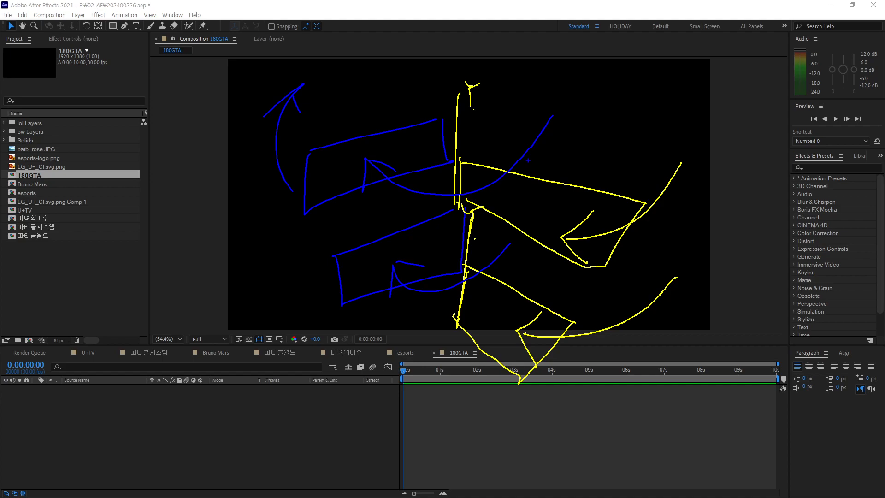
key(Escape)
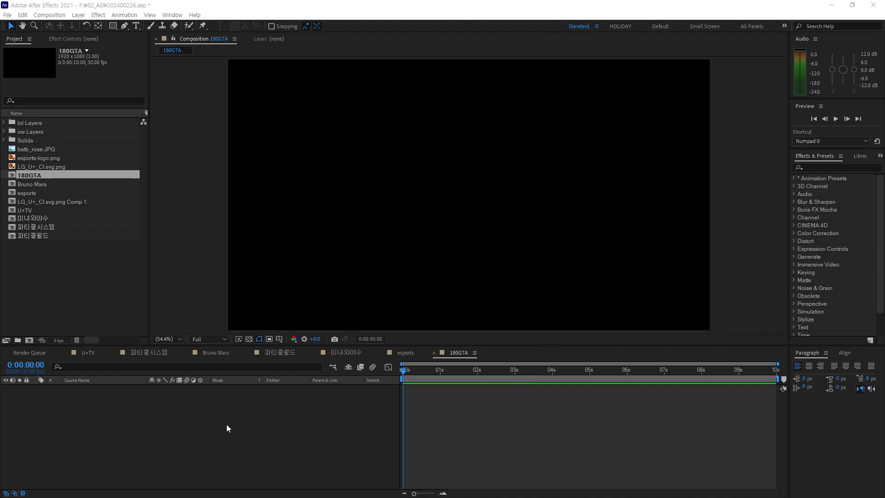
Add a text layer reading "8:11" and place it in the upper-left corner of the 180GTA composition.
click(136, 26)
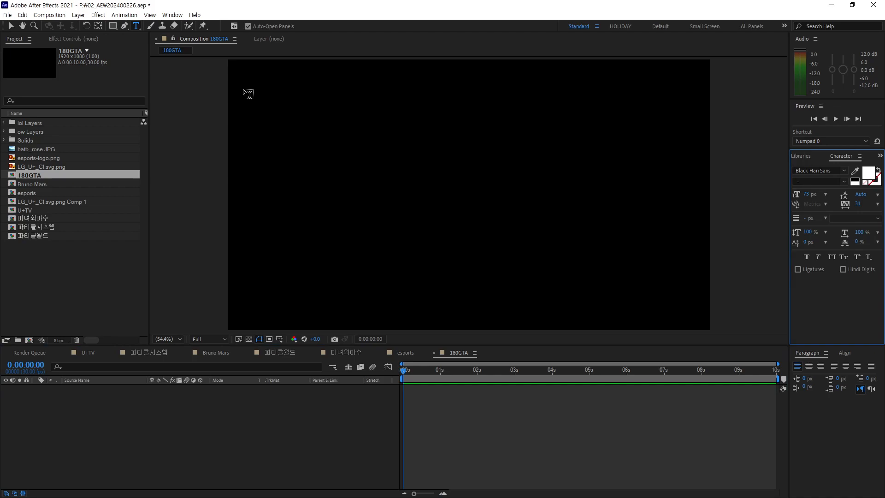
click(244, 95)
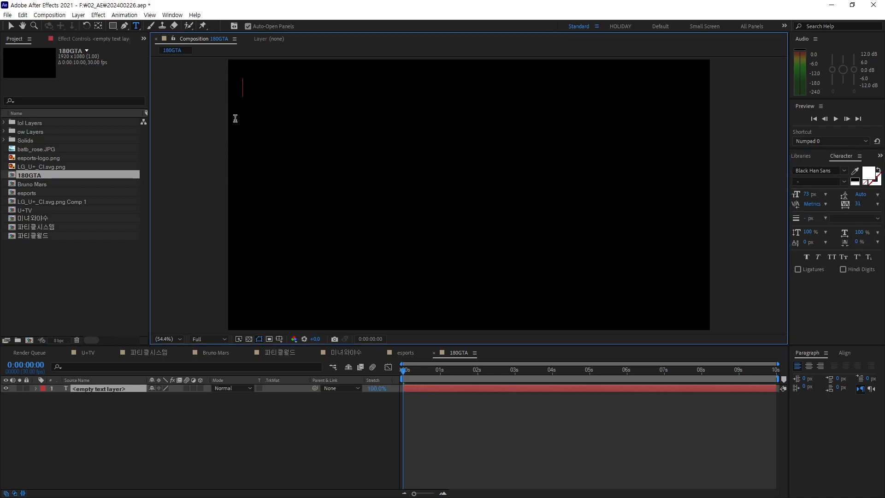
text(8:11)
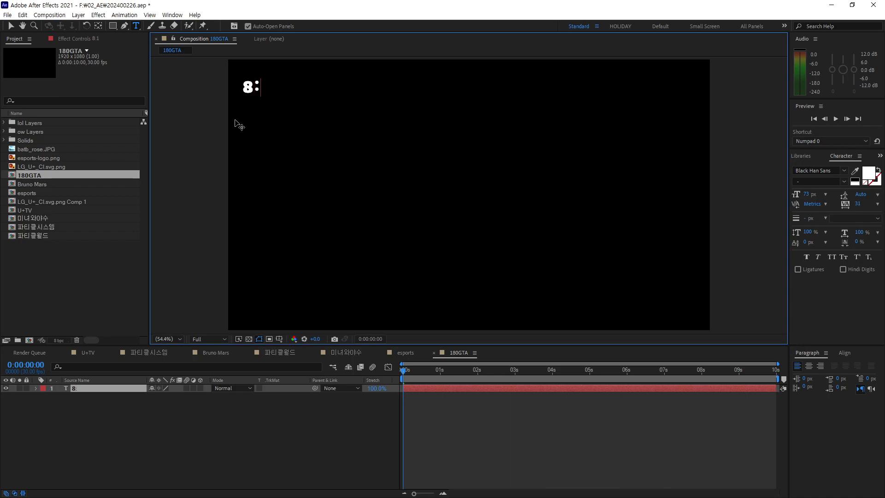
key(BackSpace)
key(BackSpace)
key(BackSpace)
key(BackSpace)
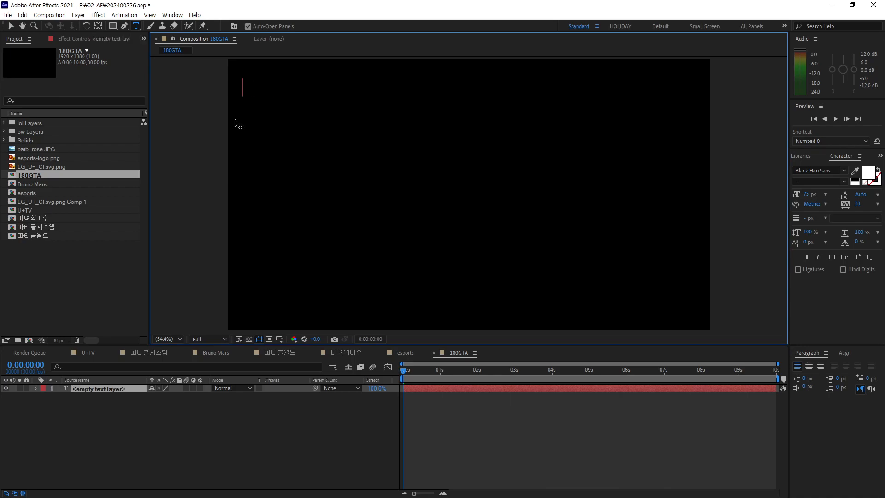
text(8:11)
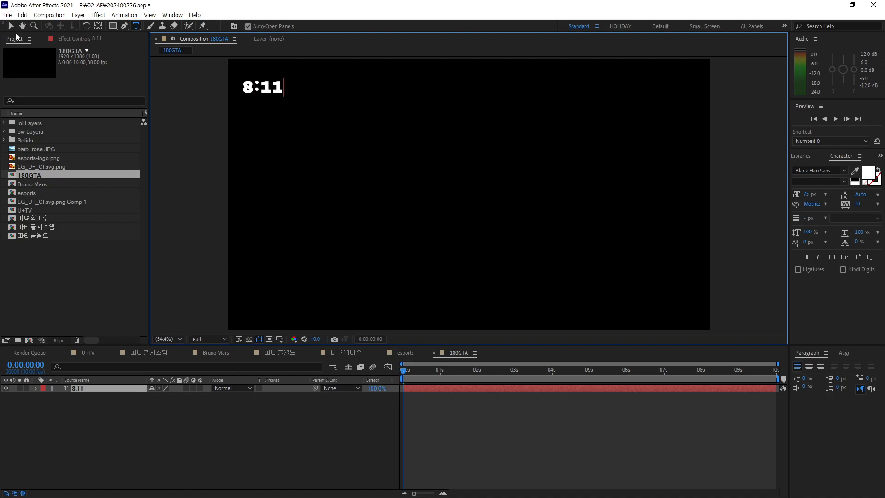
click(11, 26)
drag(275, 91, 266, 75)
click(184, 183)
click(95, 446)
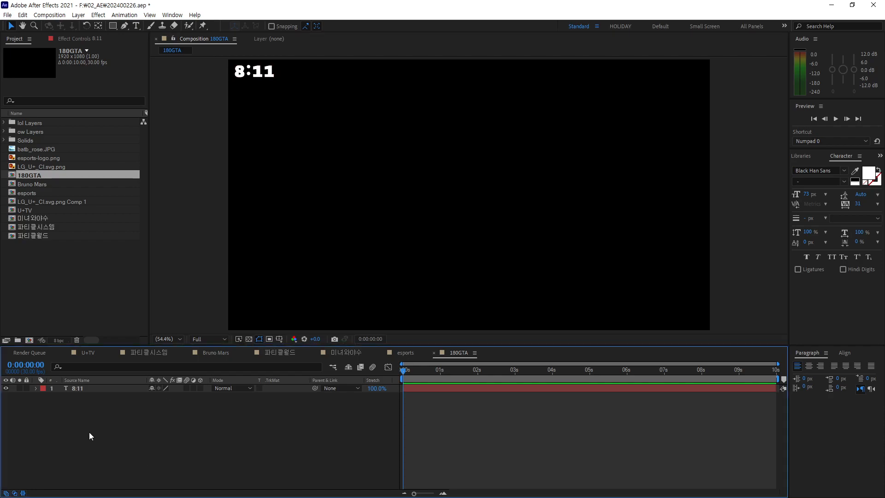
Add a second text layer reading "AFTEREFFECT" in capitals, below and to the right of the 8:11 text.
click(136, 26)
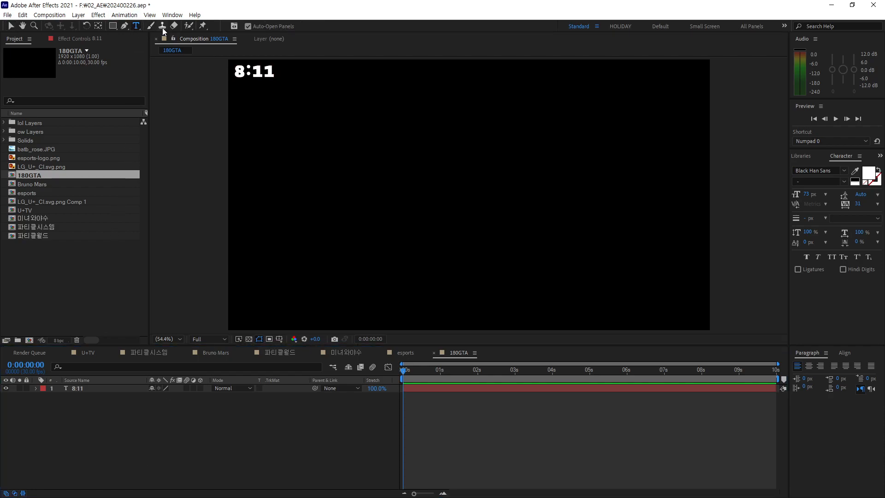
click(331, 169)
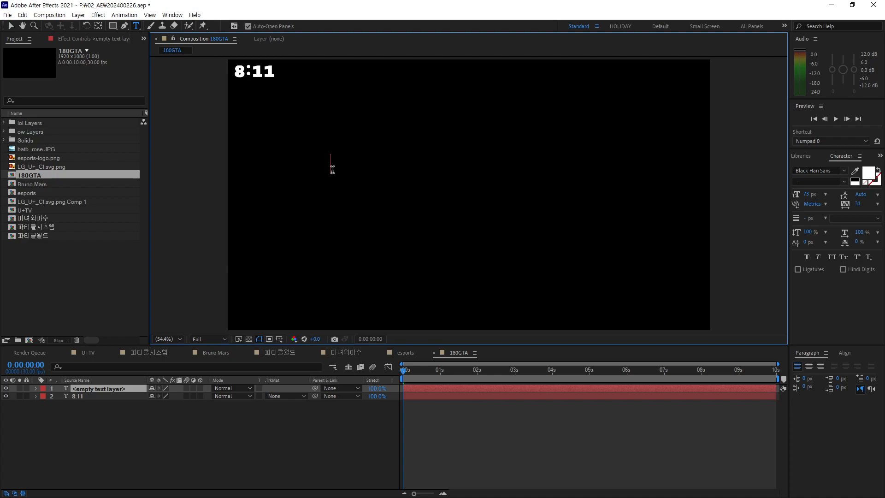
text(Aftereff)
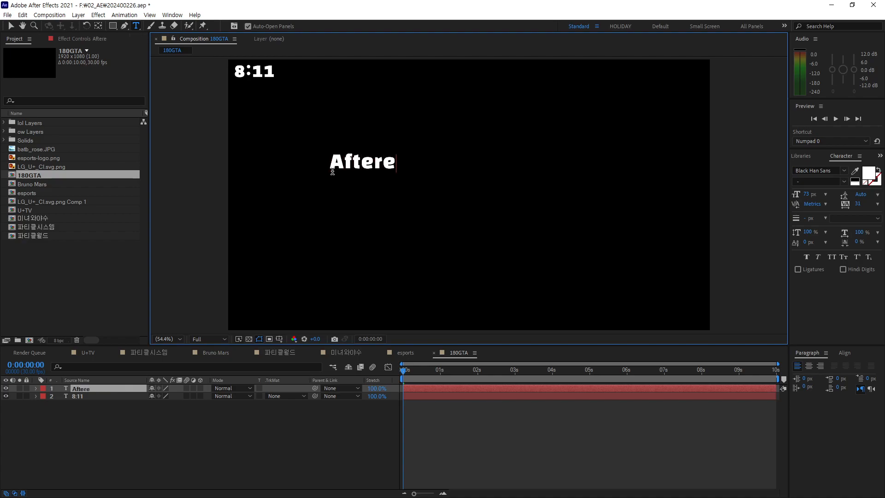
key(BackSpace)
key(BackSpace)
key(BackSpace)
key(BackSpace)
key(BackSpace)
key(BackSpace)
key(BackSpace)
text(FTEREFFECT)
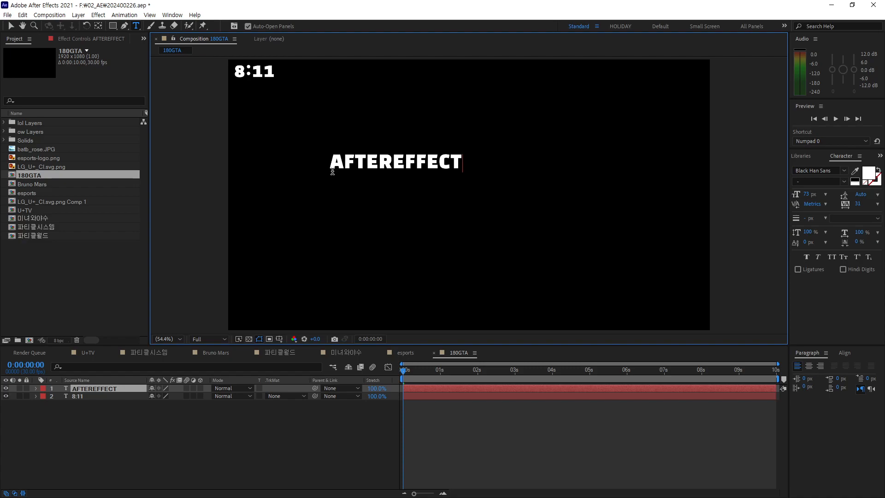
click(10, 26)
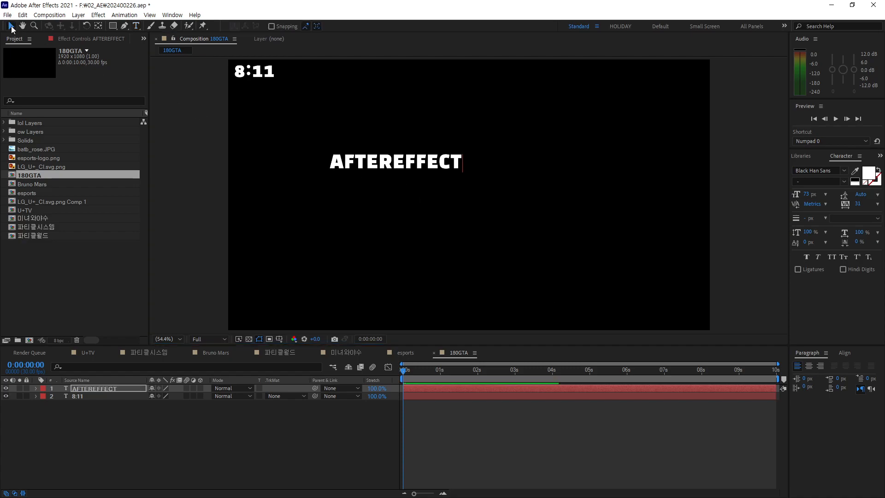
Enlarge the AFTEREFFECT text to 147 px and move it left and slightly up in the frame.
drag(806, 193, 839, 192)
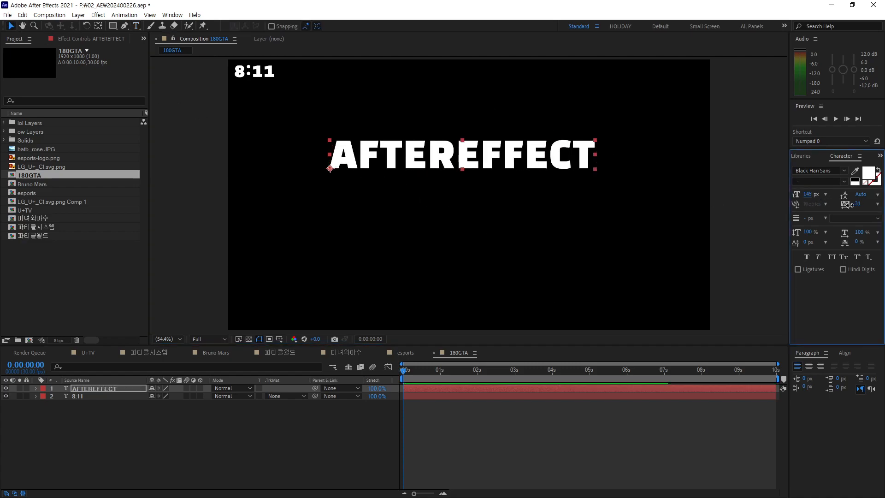
drag(506, 157, 430, 144)
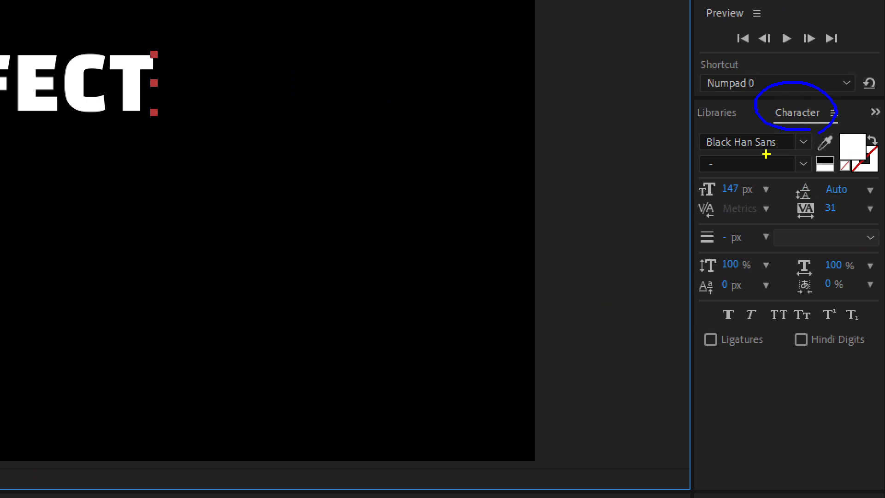
mouse_move(738, 279)
mouse_down()
mouse_move(719, 281)
mouse_move(696, 260)
mouse_move(732, 255)
mouse_move(745, 263)
mouse_move(735, 279)
mouse_up()
mouse_move(838, 284)
mouse_down()
mouse_move(814, 276)
mouse_move(793, 254)
mouse_move(843, 256)
mouse_move(849, 274)
mouse_up()
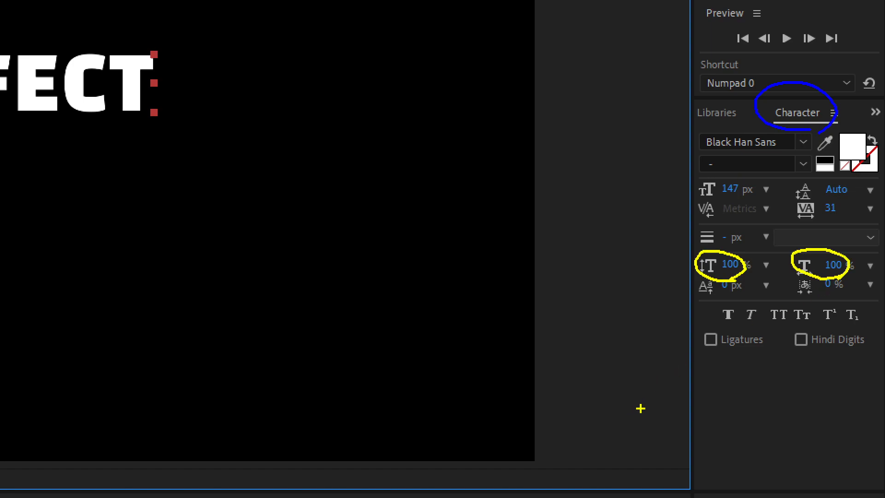
key(Escape)
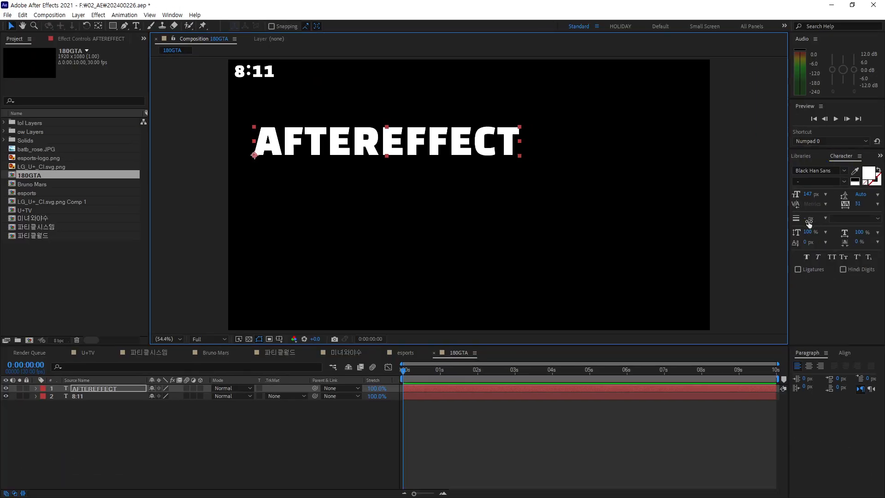
Narrow the AFTEREFFECT text to a horizontal scale of 69%.
mouse_move(859, 234)
mouse_down()
mouse_move(839, 232)
mouse_move(847, 232)
mouse_up()
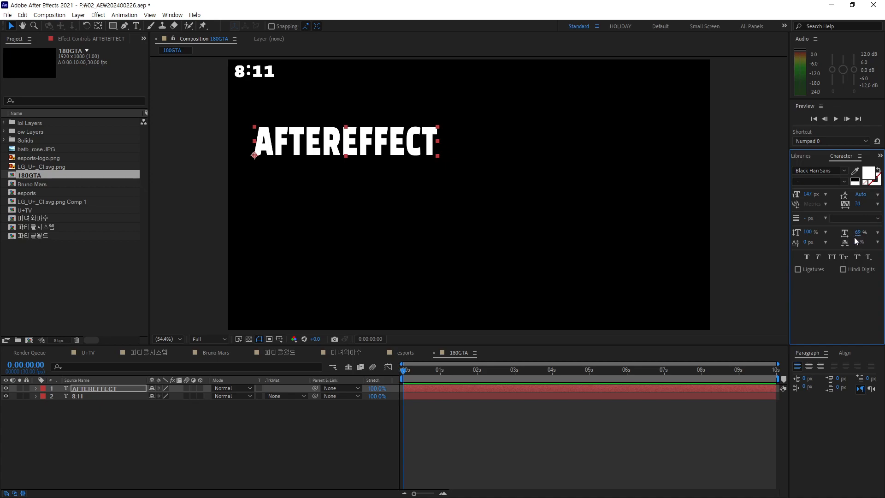
key(ctrl+1)
click(839, 196)
drag(833, 178, 808, 186)
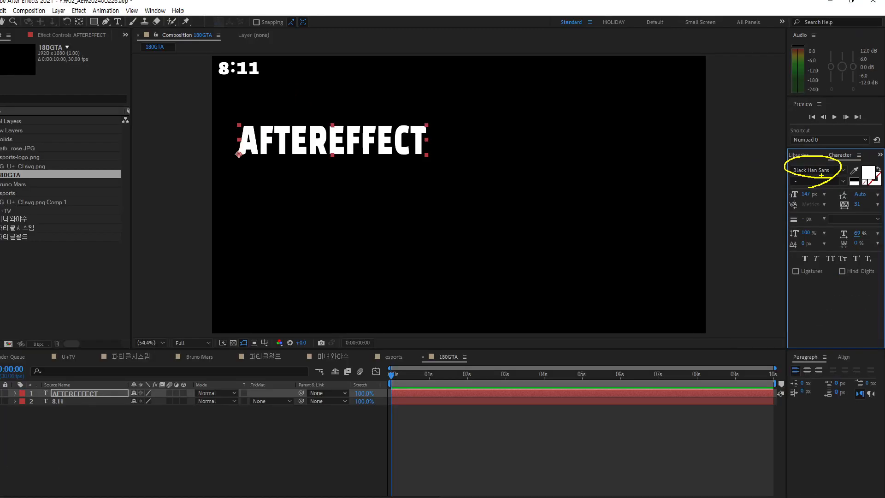
Search the fonts for "swis" and apply Swis721 Blk BT Black to the AFTEREFFECT text.
click(844, 172)
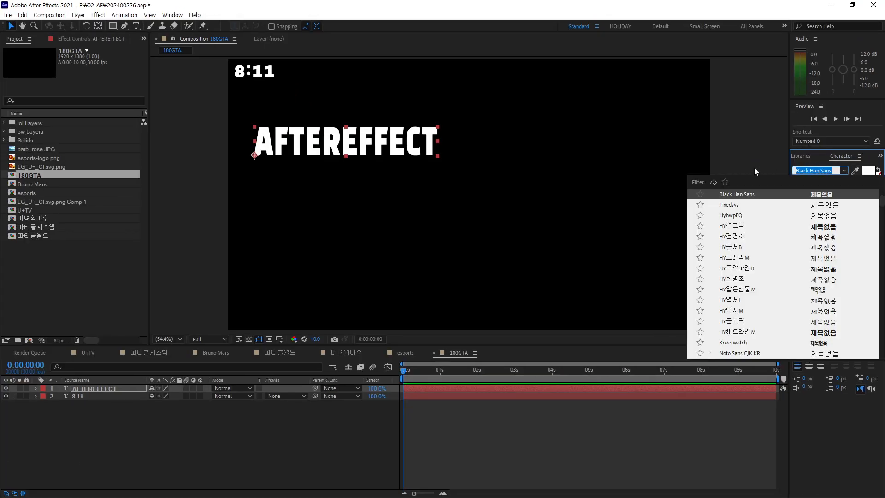
text(swi)
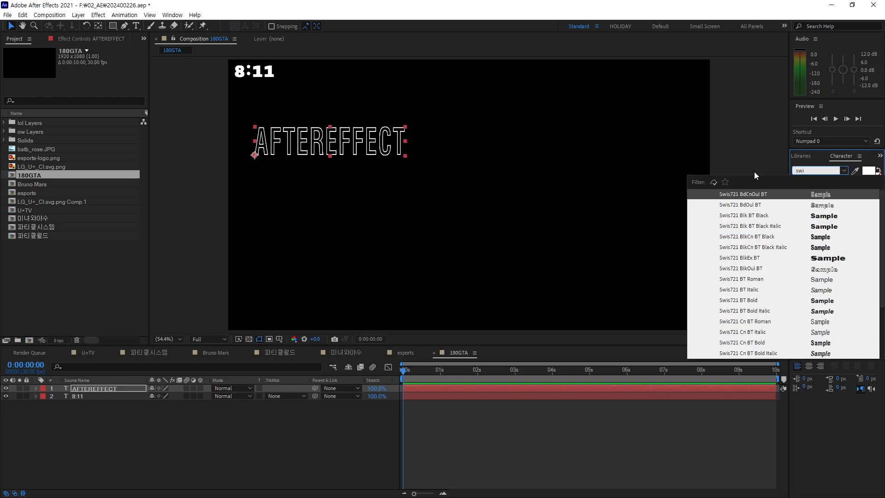
text(s)
click(760, 215)
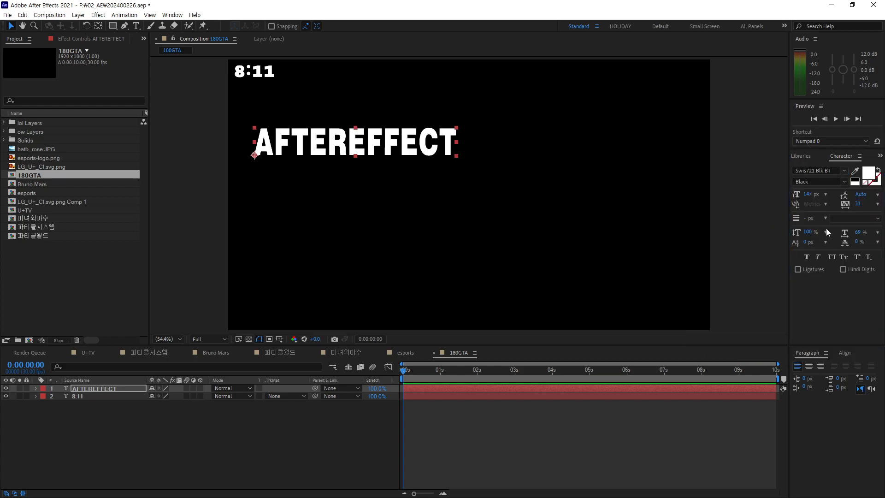
Resize the AFTEREFFECT text to 251 px with a 50% horizontal scale and move it slightly down.
drag(860, 235, 852, 233)
drag(808, 194, 871, 207)
click(859, 233)
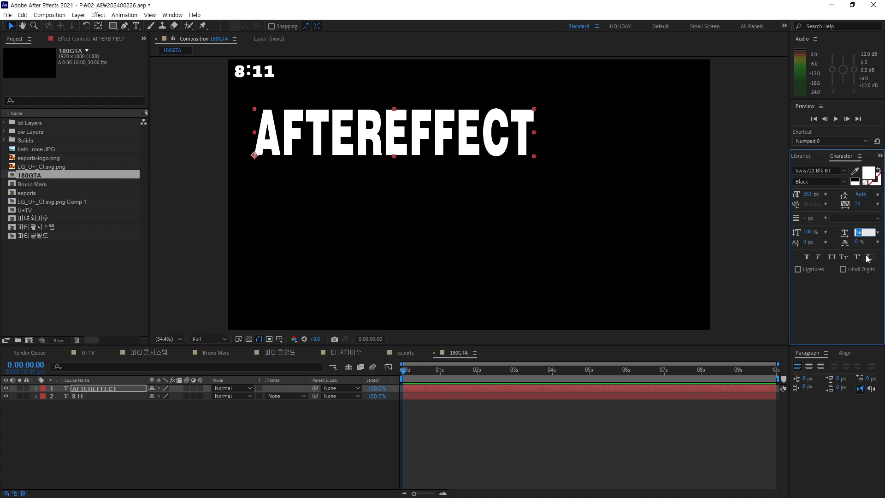
text(50)
key(Return)
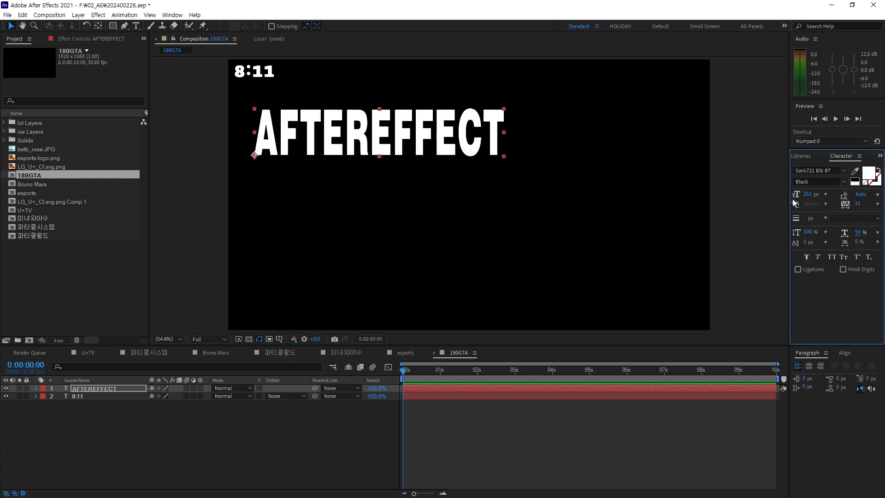
drag(390, 143, 378, 160)
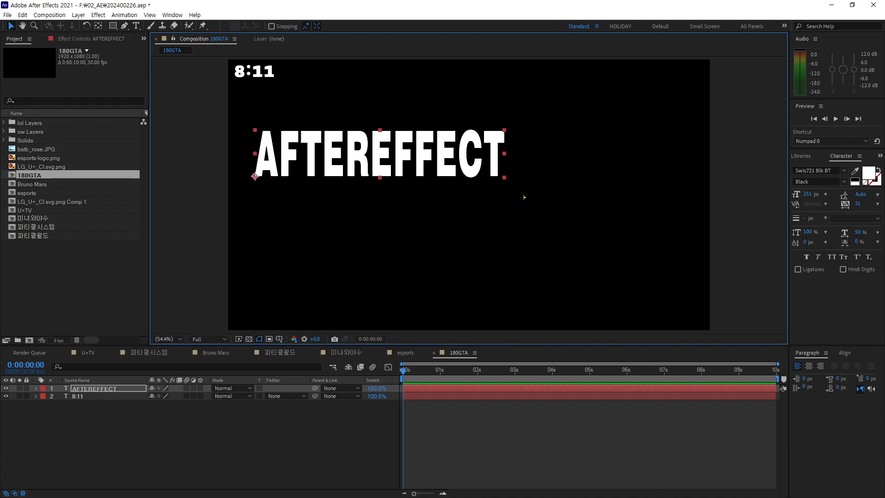
mouse_move(254, 124)
mouse_down()
mouse_move(346, 169)
mouse_move(499, 187)
mouse_move(511, 178)
mouse_move(715, 281)
mouse_up()
drag(543, 267, 545, 270)
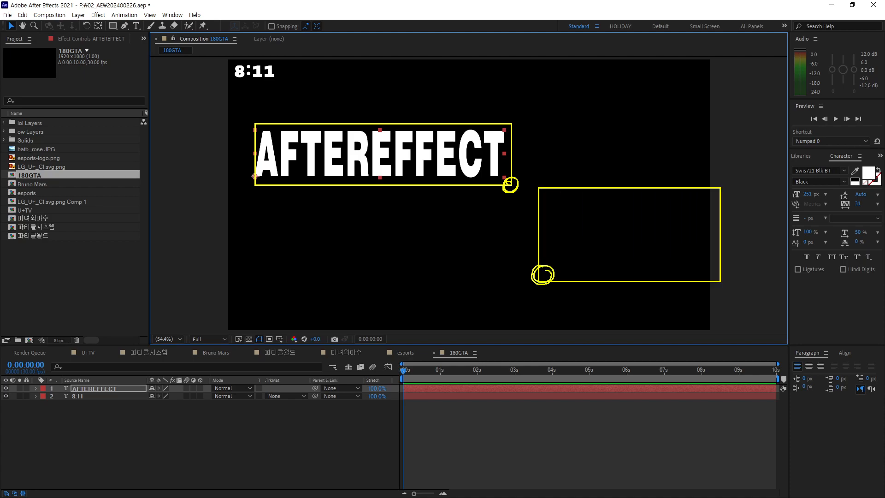
mouse_move(257, 291)
mouse_down()
mouse_move(345, 353)
mouse_move(502, 353)
mouse_up()
mouse_move(502, 350)
mouse_down()
mouse_move(497, 362)
mouse_move(502, 346)
mouse_up()
mouse_move(540, 381)
mouse_down()
mouse_move(598, 421)
mouse_move(727, 467)
mouse_up()
mouse_move(537, 454)
mouse_down()
mouse_move(531, 467)
mouse_move(540, 461)
mouse_up()
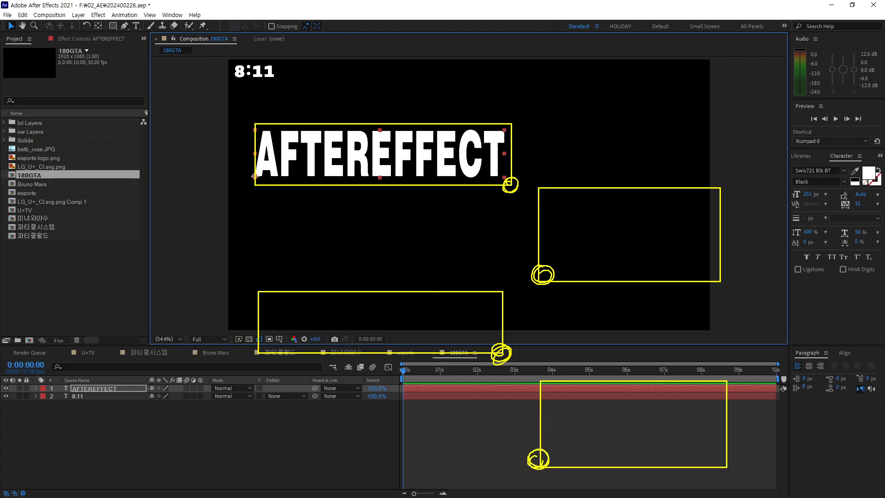
key(Escape)
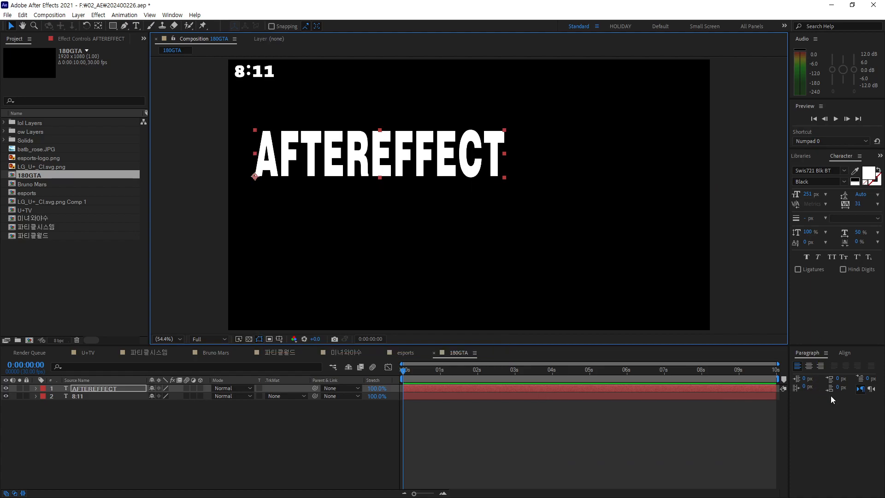
drag(818, 357, 830, 336)
drag(776, 257, 764, 306)
mouse_move(706, 333)
mouse_down()
mouse_move(687, 301)
mouse_move(707, 325)
mouse_move(735, 335)
mouse_move(725, 326)
mouse_move(737, 335)
mouse_move(784, 336)
mouse_move(767, 344)
mouse_up()
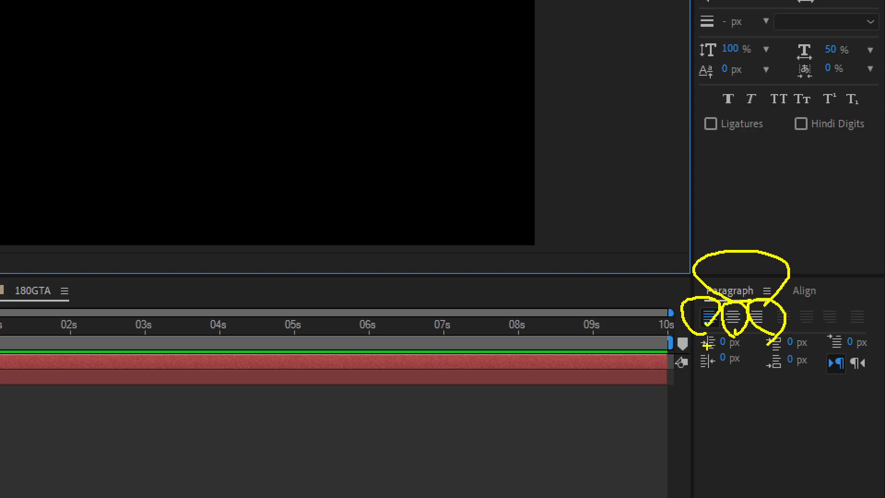
key(Escape)
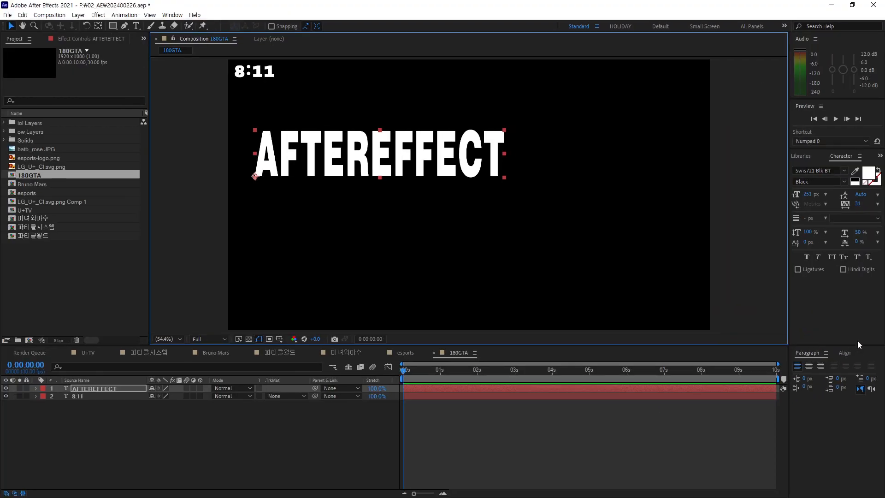
Right-align the AFTEREFFECT paragraph and move the text back to the middle of the frame.
click(822, 367)
drag(243, 152, 567, 148)
drag(579, 187, 583, 189)
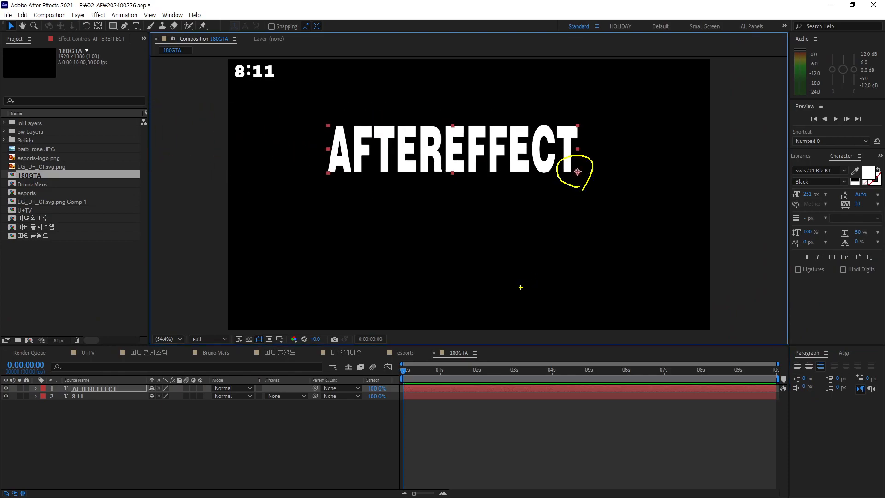
Left-align the AFTEREFFECT paragraph and move the text so it sits right of centre inside the frame.
click(797, 365)
drag(677, 151, 468, 145)
mouse_move(373, 155)
mouse_down()
mouse_move(357, 177)
mouse_move(376, 183)
mouse_up()
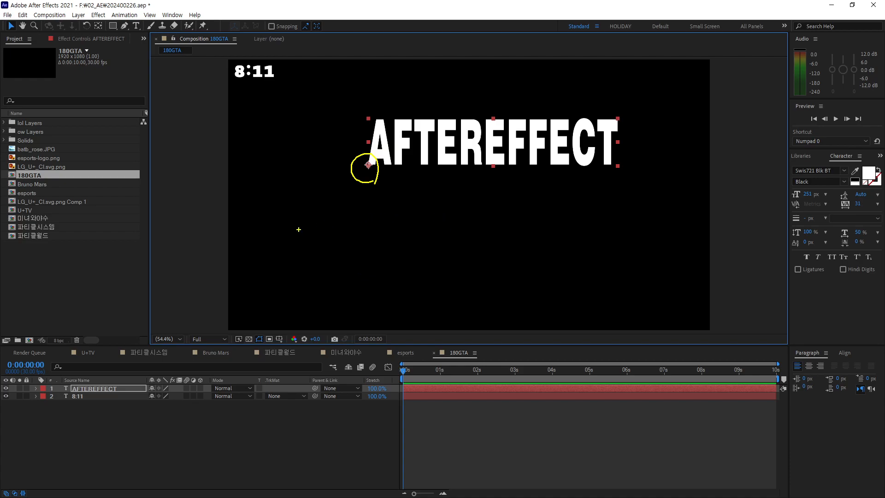
mouse_move(276, 225)
mouse_down()
mouse_move(281, 251)
mouse_move(294, 230)
mouse_move(306, 240)
mouse_move(311, 269)
mouse_up()
mouse_move(349, 220)
mouse_down()
mouse_move(365, 240)
mouse_move(385, 233)
mouse_up()
mouse_move(434, 208)
mouse_down()
mouse_move(434, 239)
mouse_move(469, 226)
mouse_move(468, 238)
mouse_up()
drag(469, 228, 479, 220)
drag(484, 190, 497, 224)
drag(490, 230, 504, 239)
drag(531, 197, 563, 216)
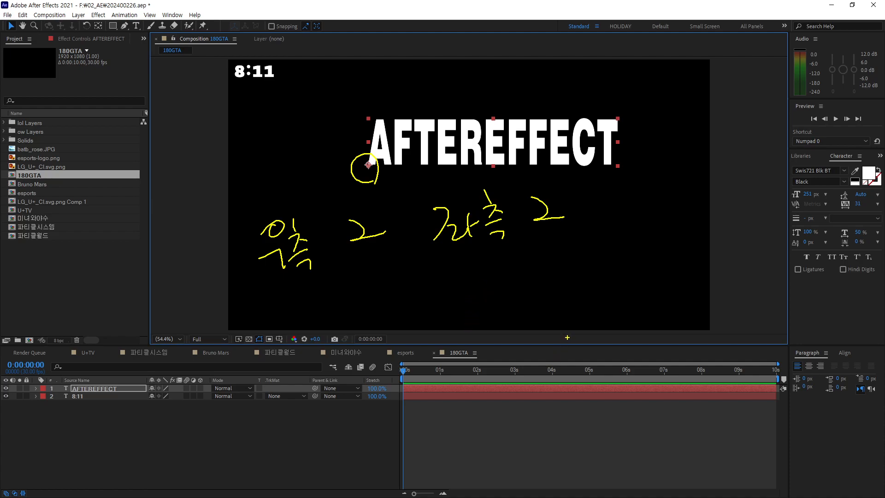
key(Escape)
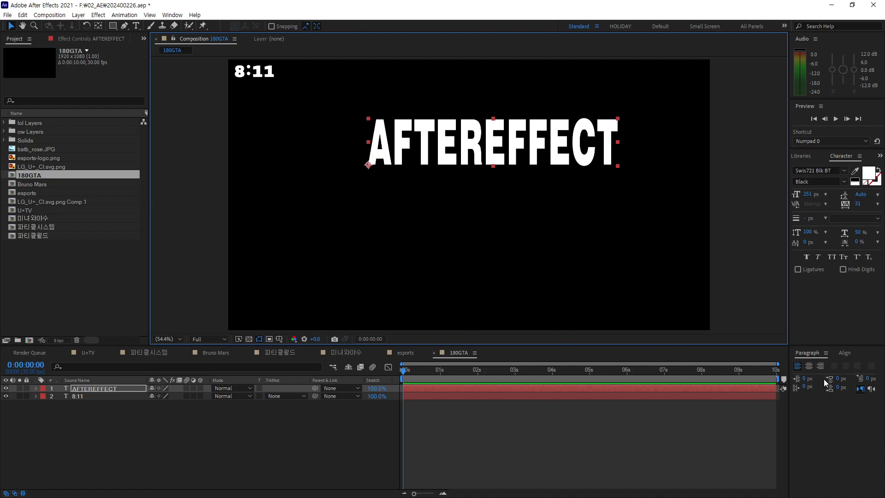
Right-align the AFTEREFFECT paragraph and move the text back inside the frame's upper-left area.
click(821, 365)
drag(289, 134, 430, 133)
drag(364, 138, 506, 217)
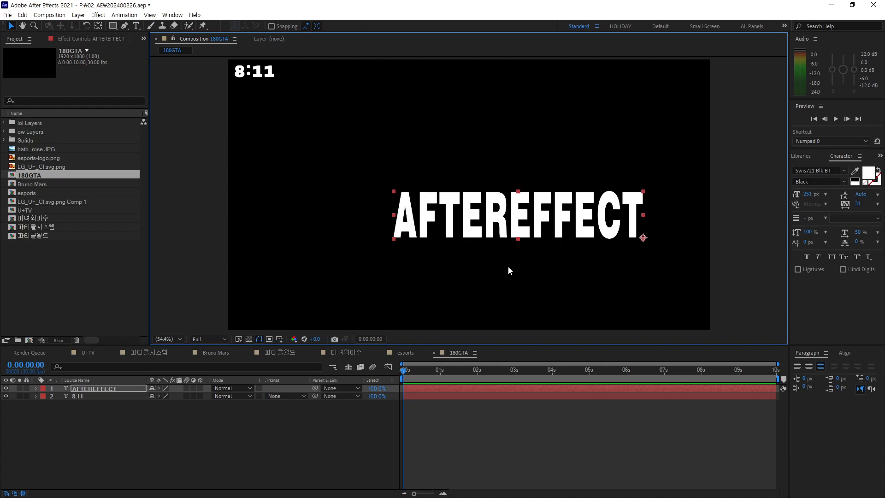
key(ctrl+z)
Duplicate the AFTEREFFECT text, move the copy down and to the right, and change its wording to PREPIERE.
key(ctrl+d)
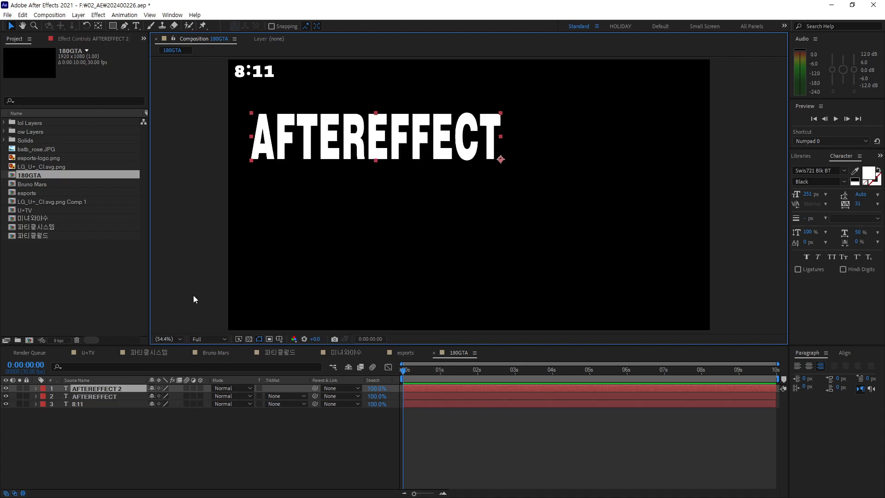
drag(372, 146, 548, 217)
double_click(551, 221)
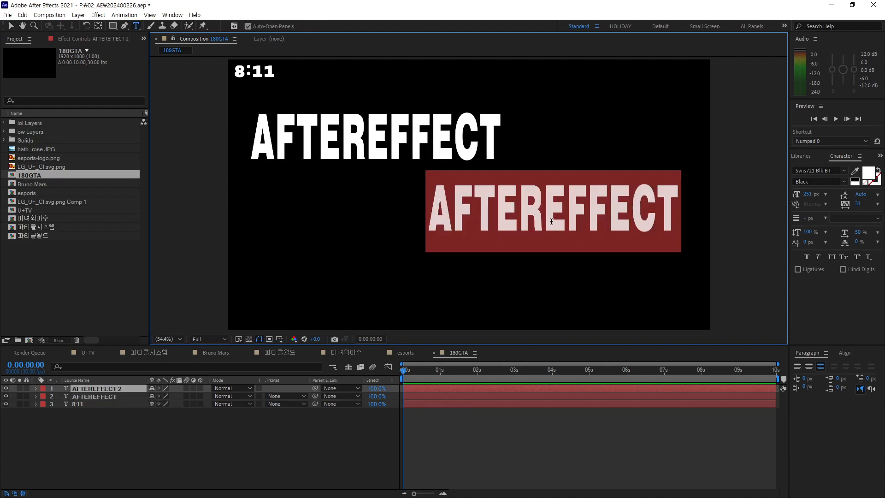
text(Premiere)
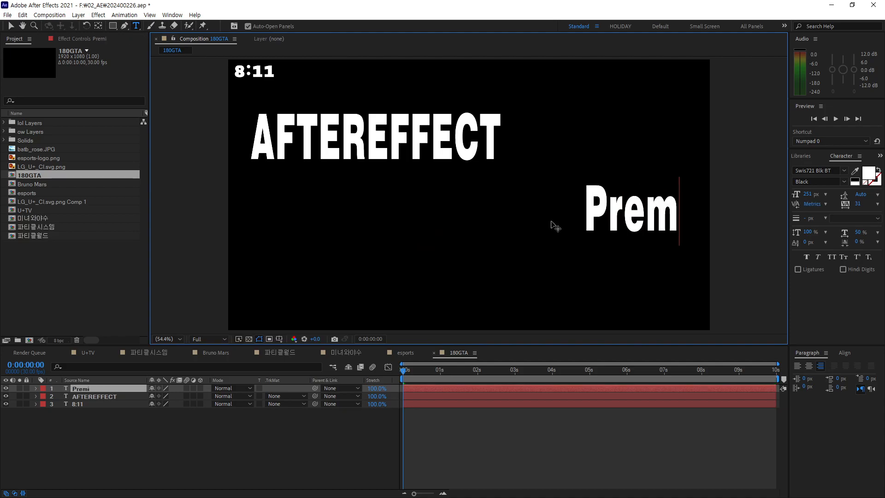
key(BackSpace)
key(BackSpace)
key(BackSpace)
key(BackSpace)
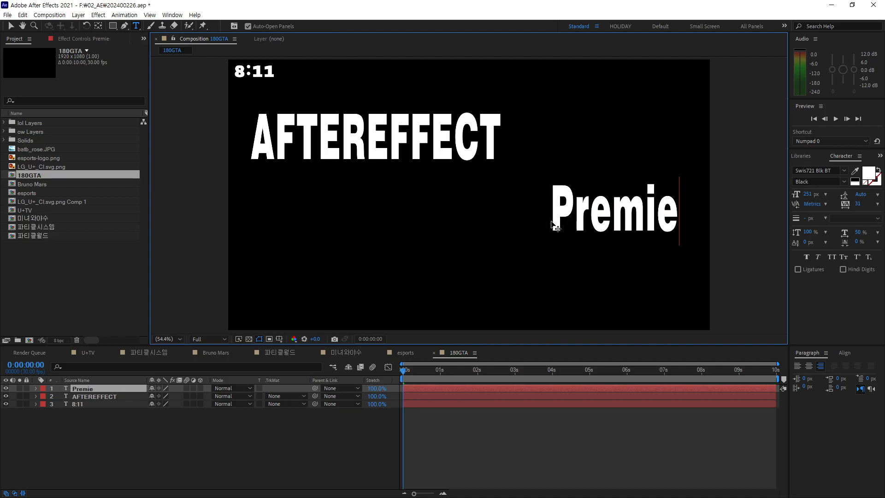
click(807, 257)
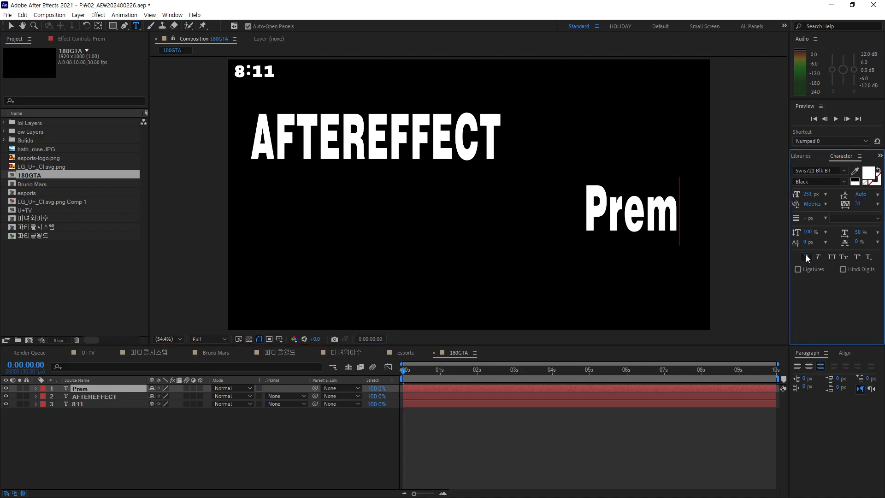
click(807, 260)
drag(680, 211, 611, 211)
text(REPIERE)
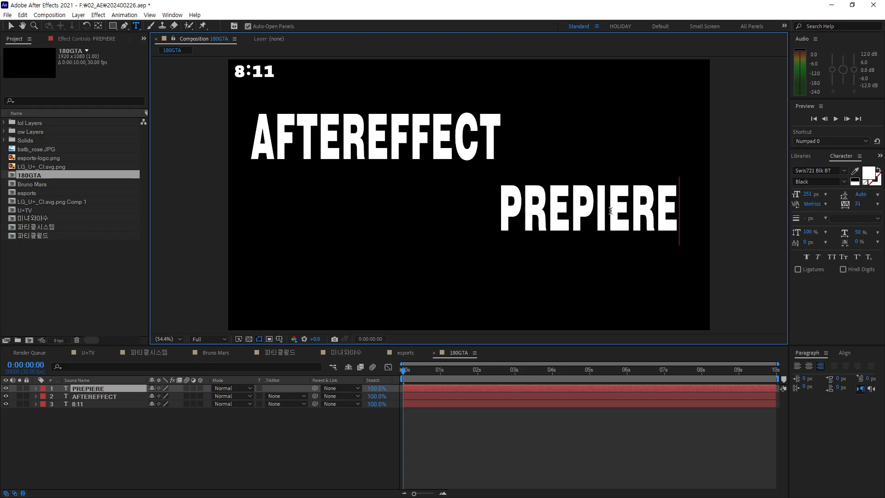
Left-align the PREPIERE paragraph and move the text so it starts just below and right of AFTEREFFECT's last letter.
click(10, 25)
drag(583, 226, 586, 215)
click(798, 366)
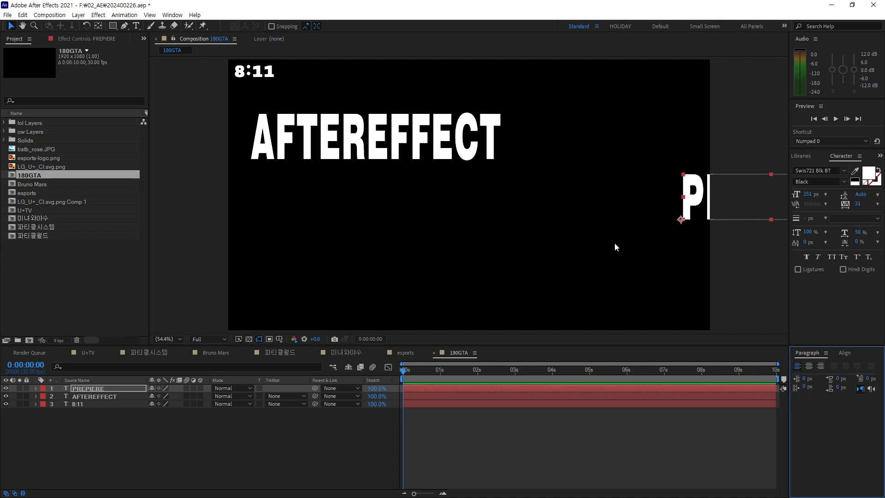
drag(738, 199, 563, 194)
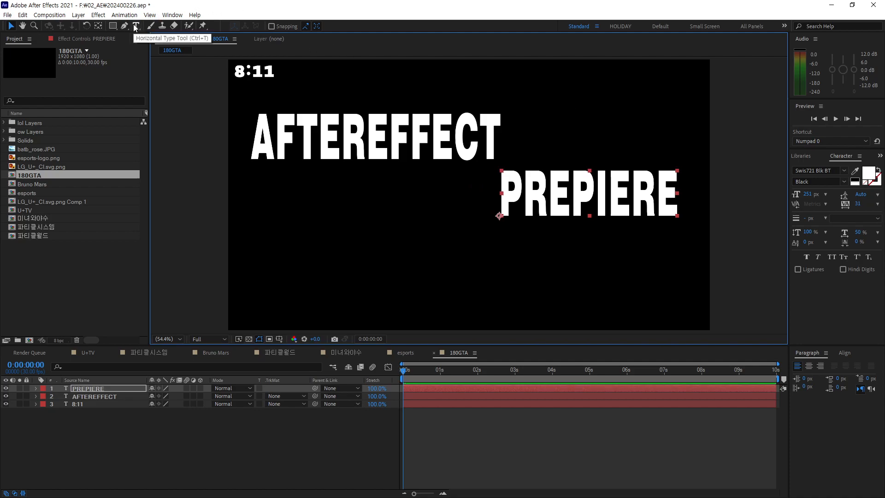
mouse_move(600, 195)
mouse_down()
mouse_move(510, 194)
mouse_move(602, 193)
mouse_up()
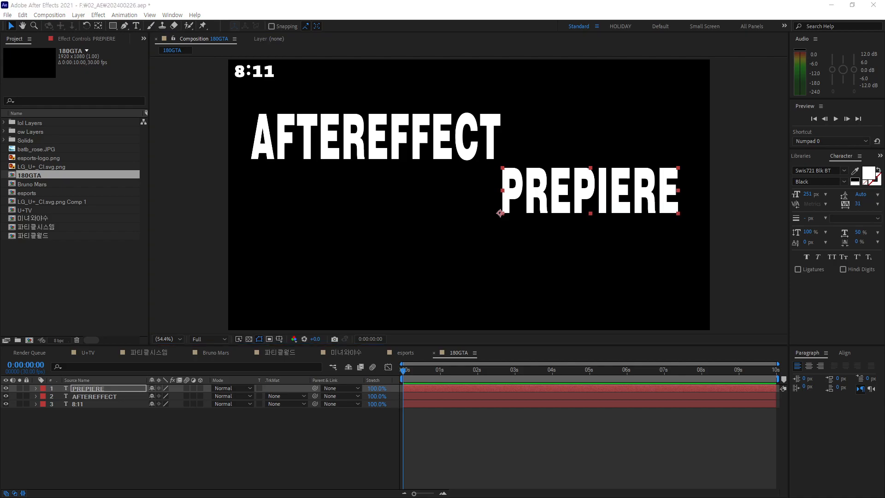
click(556, 197)
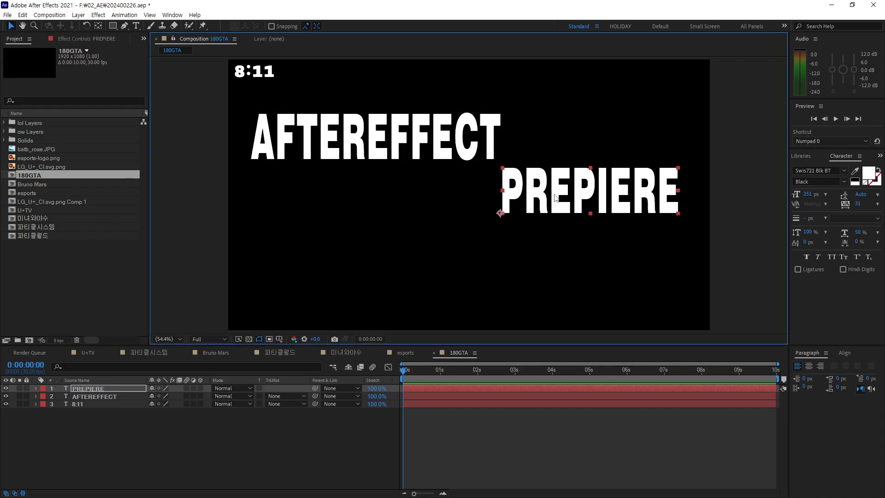
Duplicate the PREPIERE text, move the copy below and to the left, and change its wording to BLENDER.
key(ctrl+d)
drag(555, 199, 373, 257)
double_click(412, 245)
text(B)
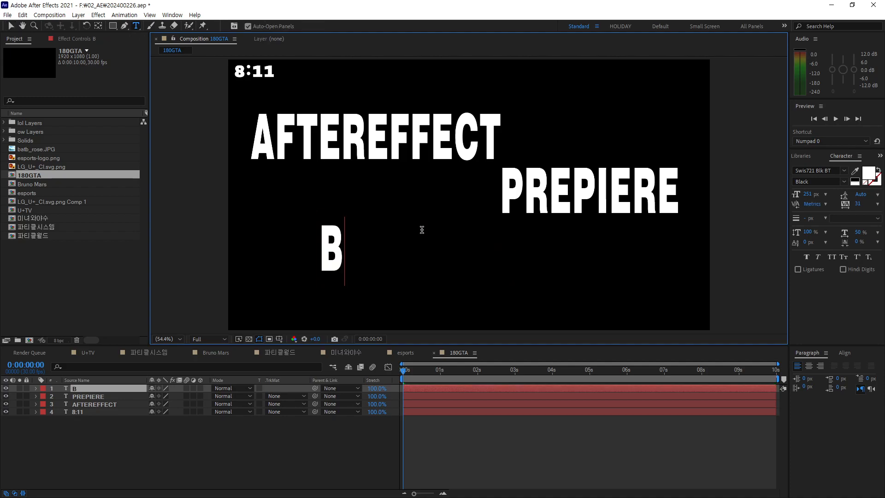
text(LENDER)
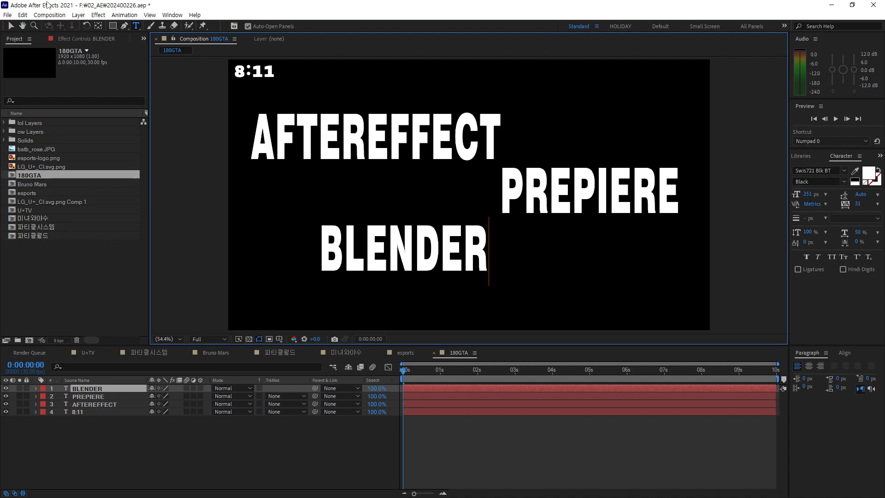
Duplicate the BLENDER text, place the copy lower right under PREPIERE, and change its wording to MAYA.
click(11, 26)
drag(424, 267, 575, 300)
key(ctrl+d)
double_click(575, 299)
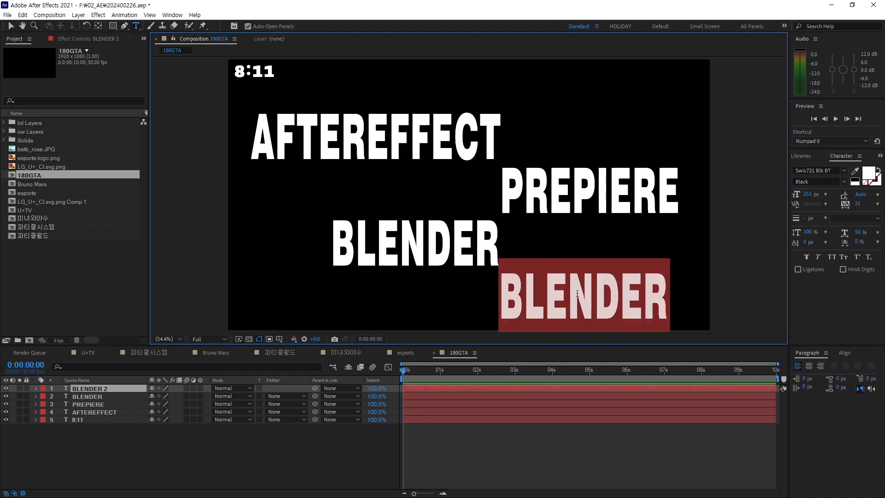
text(MAYU)
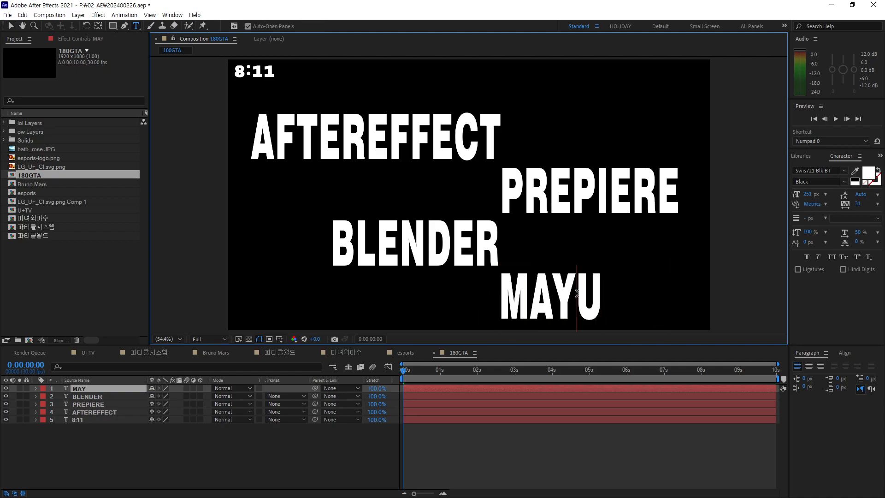
key(BackSpace)
text(A)
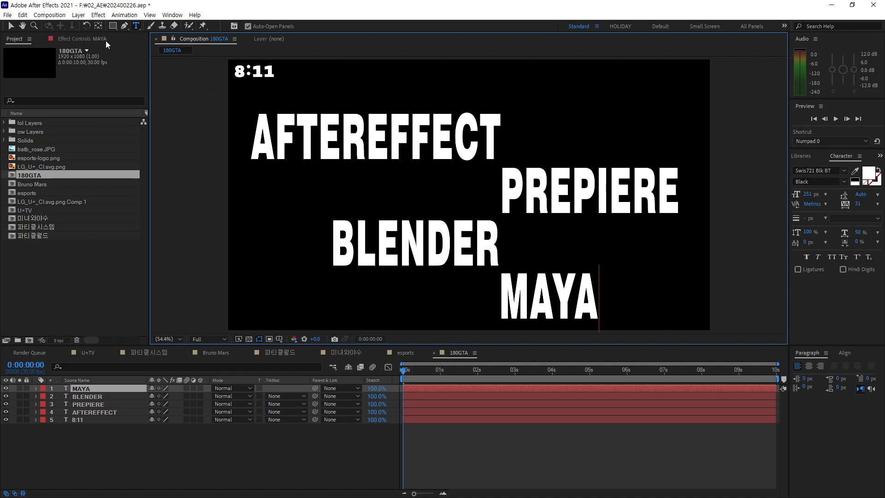
Right-align the BLENDER paragraph and move the text back so it ends near the frame's centre line.
click(10, 25)
click(430, 260)
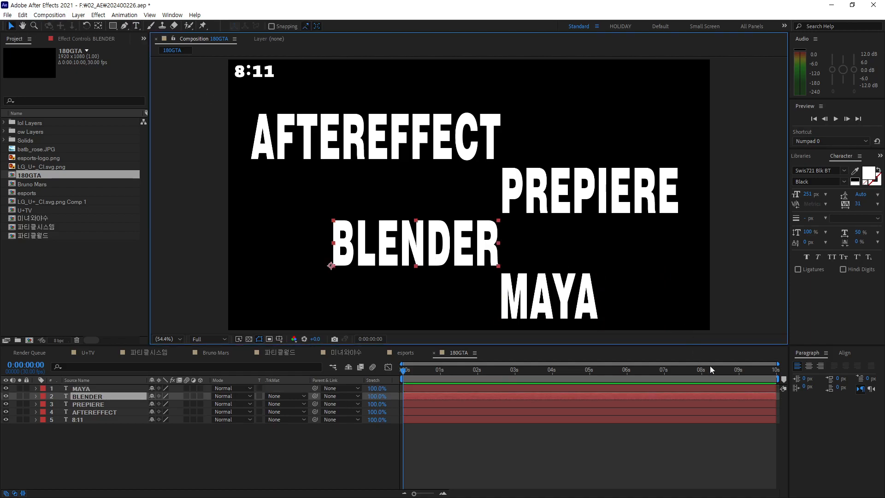
click(820, 366)
drag(286, 243, 450, 239)
Move the AFTEREFFECT, BLENDER, PREPIERE and MAYA texts one by one up and slightly left in a staggered layout.
key(ctrl+Down)
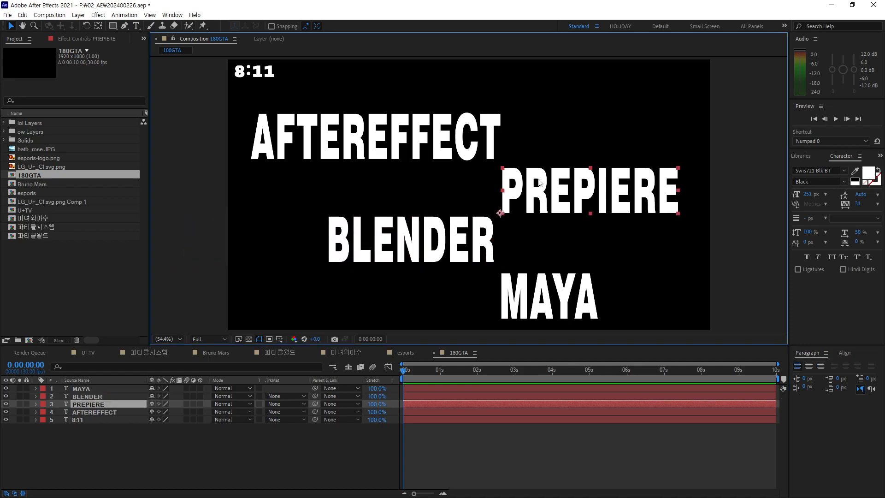
key(ctrl+Down)
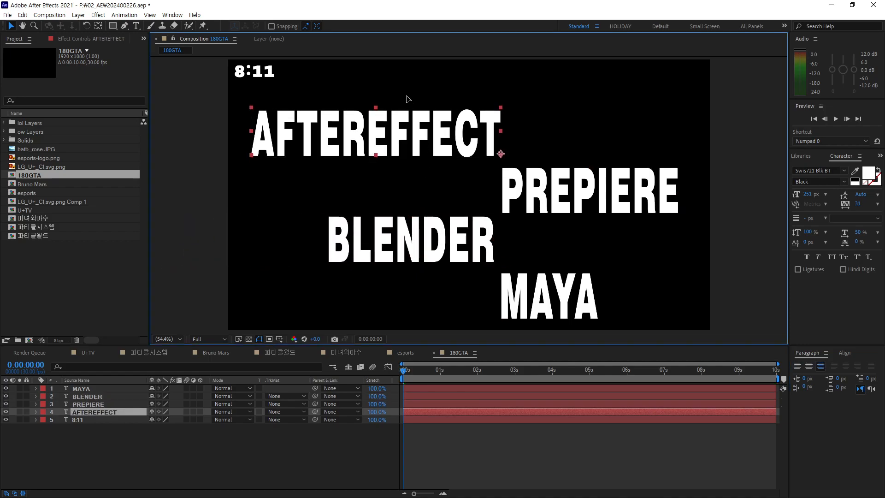
drag(414, 127, 401, 97)
click(432, 230)
drag(431, 229, 425, 207)
click(555, 208)
drag(580, 180, 566, 160)
drag(532, 294, 522, 270)
Select PREPIERE together with MAYA and show the layer alignment options.
shift+click(576, 166)
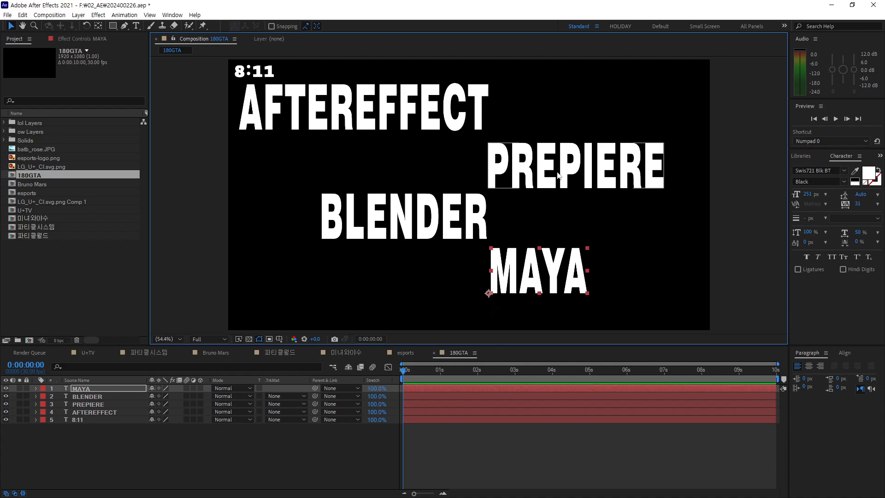
click(844, 353)
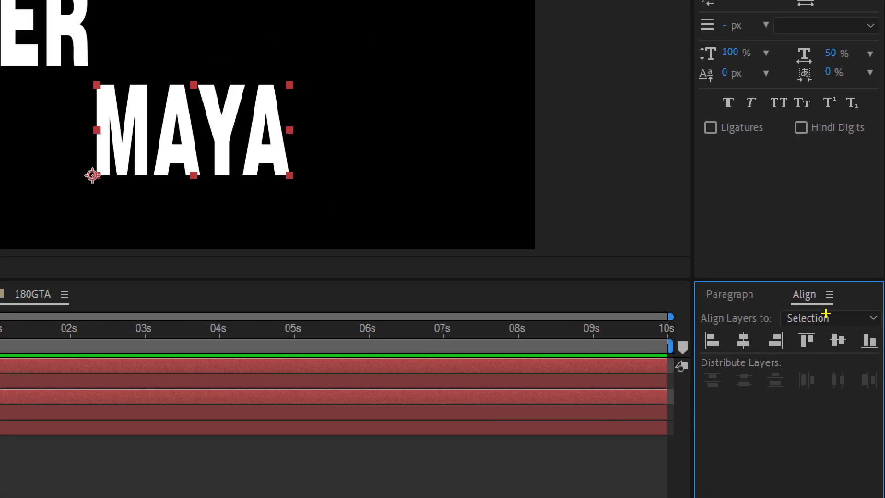
drag(825, 312, 828, 319)
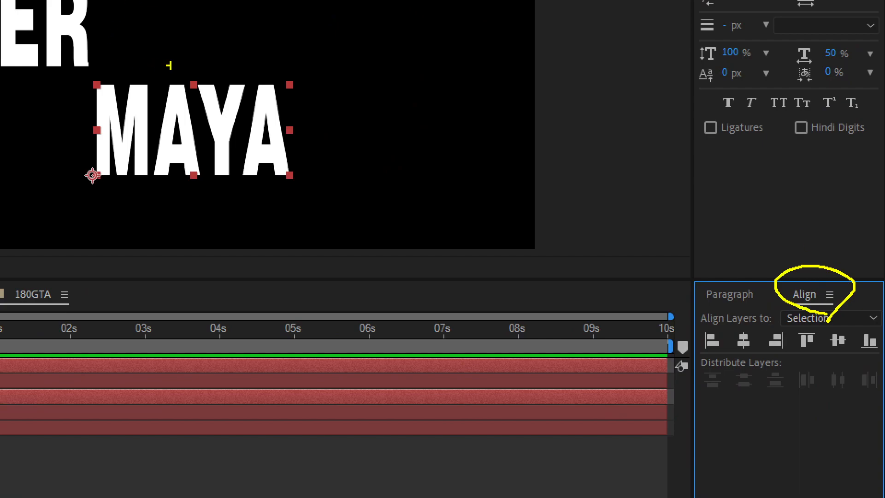
mouse_move(101, 196)
mouse_down()
mouse_move(71, 160)
mouse_move(102, 209)
mouse_up()
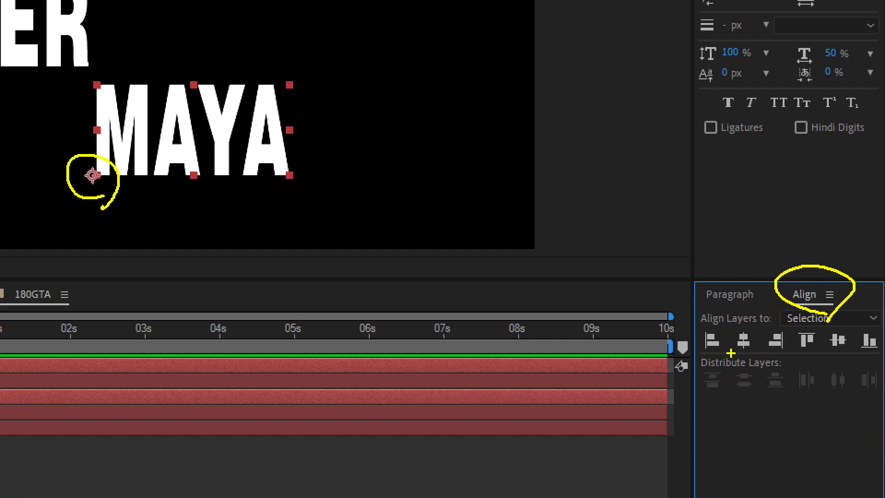
drag(732, 353, 726, 363)
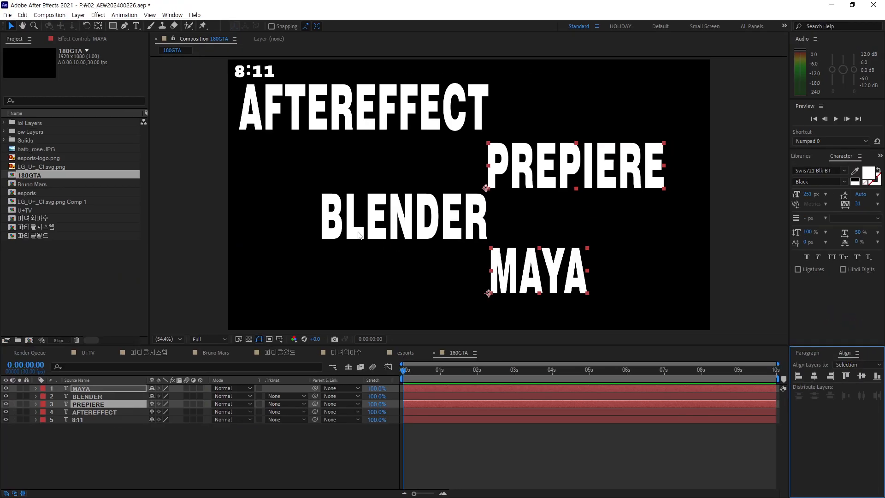
Align the right edges of the BLENDER and AFTEREFFECT layers and shift both slightly left.
click(83, 32)
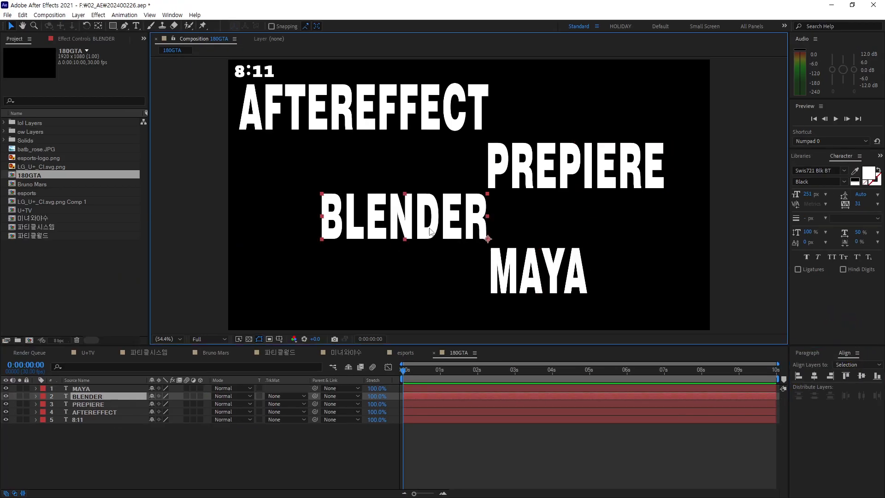
shift+click(463, 127)
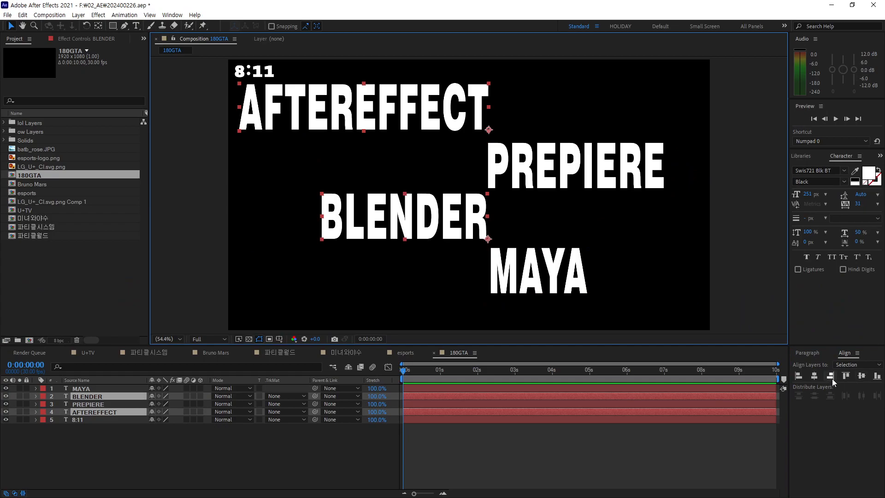
click(830, 375)
click(449, 221)
drag(450, 222, 440, 221)
Align the left edges of the MAYA and PREPIERE layers to each other.
click(537, 274)
shift+click(575, 183)
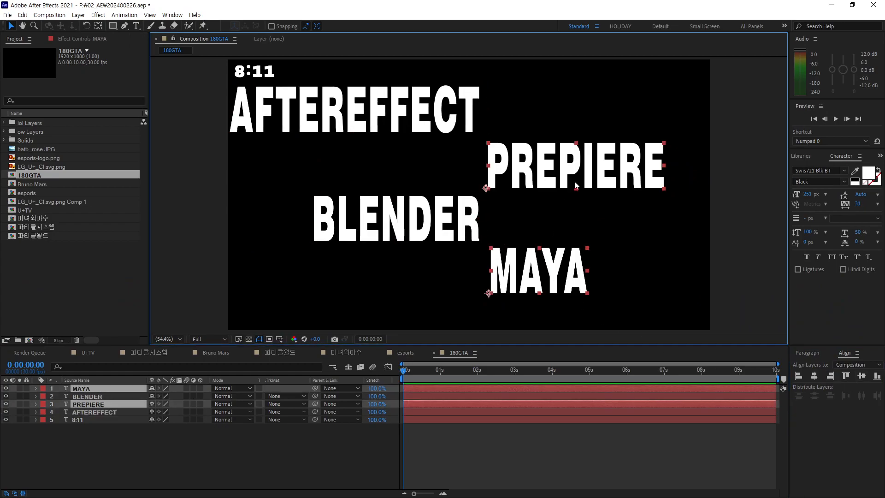
click(799, 375)
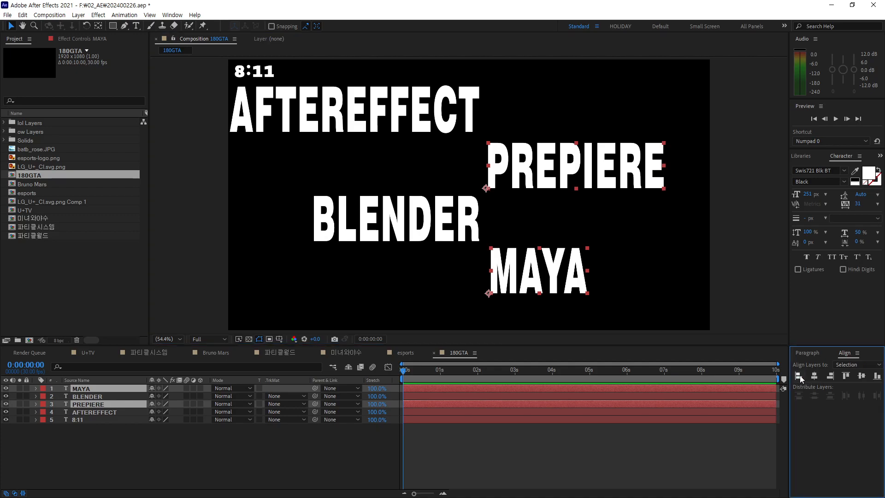
Distribute the four word layers evenly by vertical centre and move them together down and right within the frame.
click(723, 248)
drag(593, 81, 386, 272)
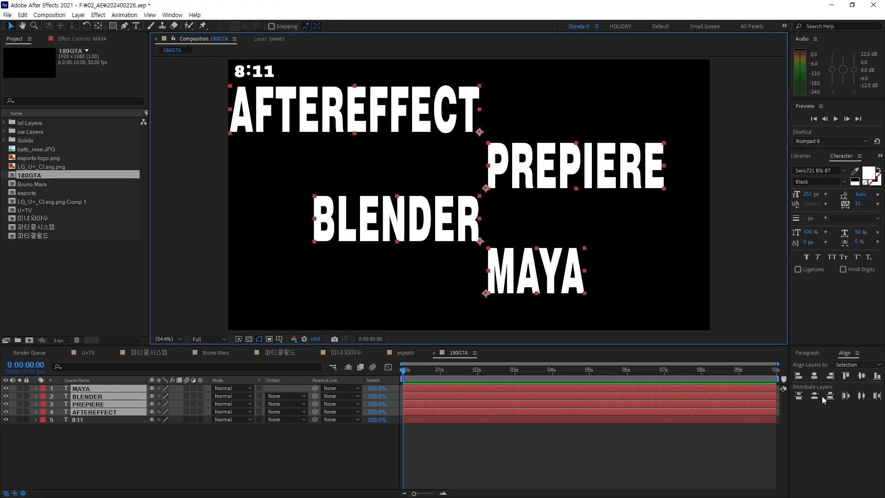
click(747, 373)
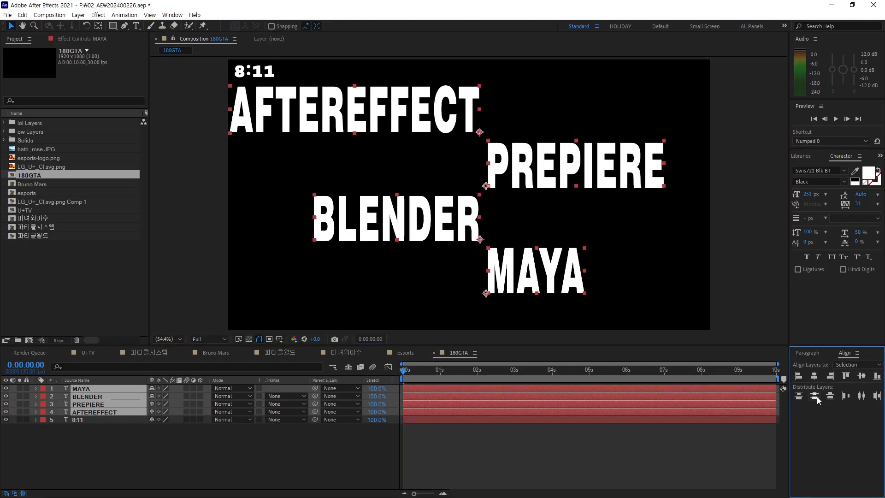
drag(570, 161, 598, 180)
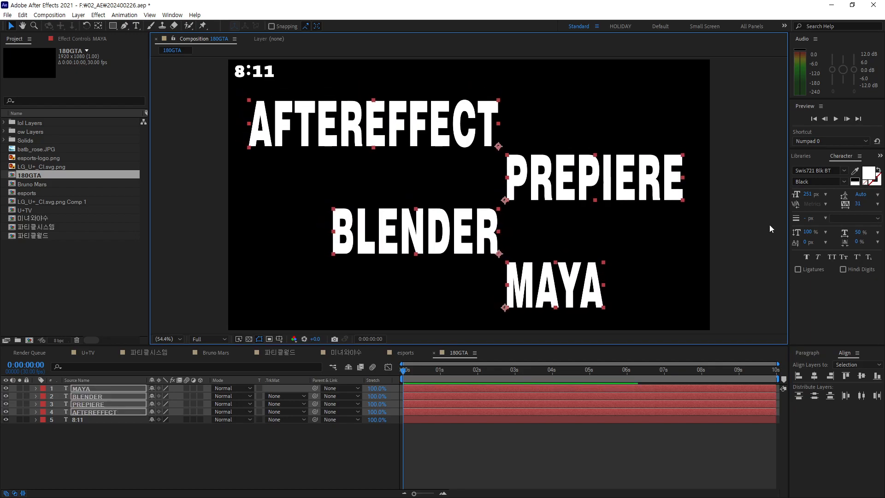
click(746, 227)
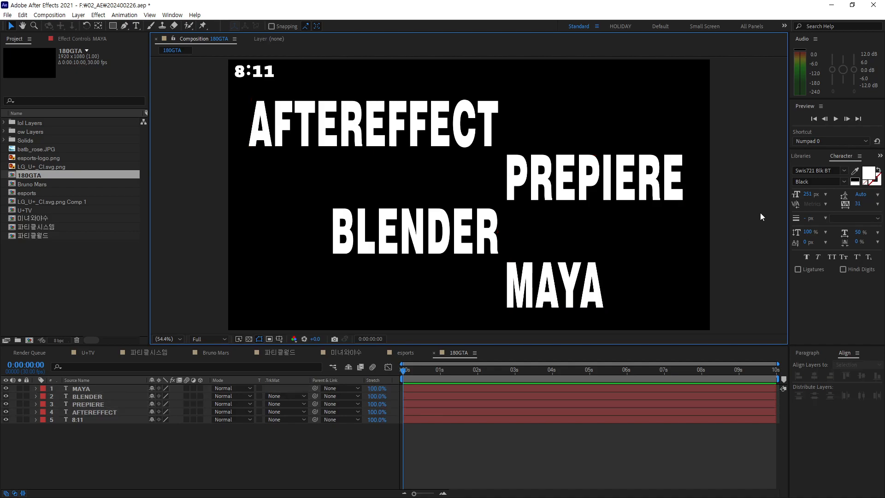
Move PREPIERE and MAYA together slightly left to close the gap beside AFTEREFFECT and BLENDER.
drag(717, 161, 547, 292)
drag(595, 191, 582, 190)
click(721, 247)
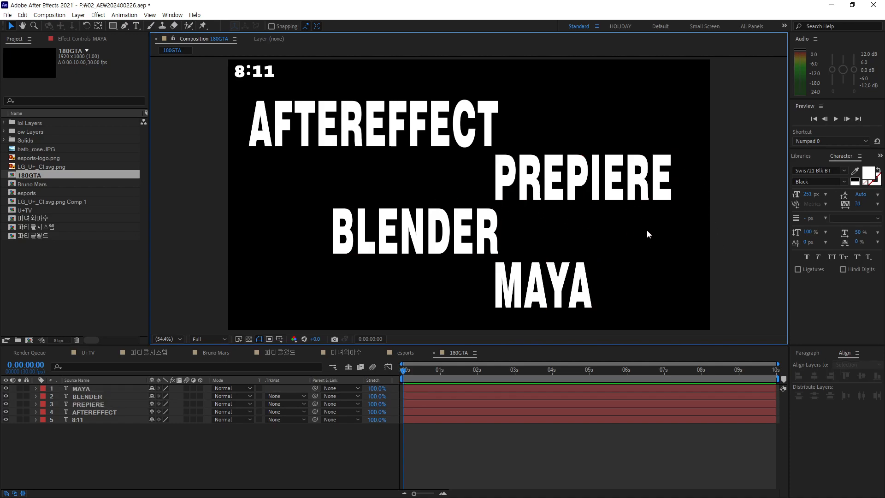
Change the fill colour of the AFTEREFFECT text layer to dark purple, hex 442873.
drag(528, 84, 462, 115)
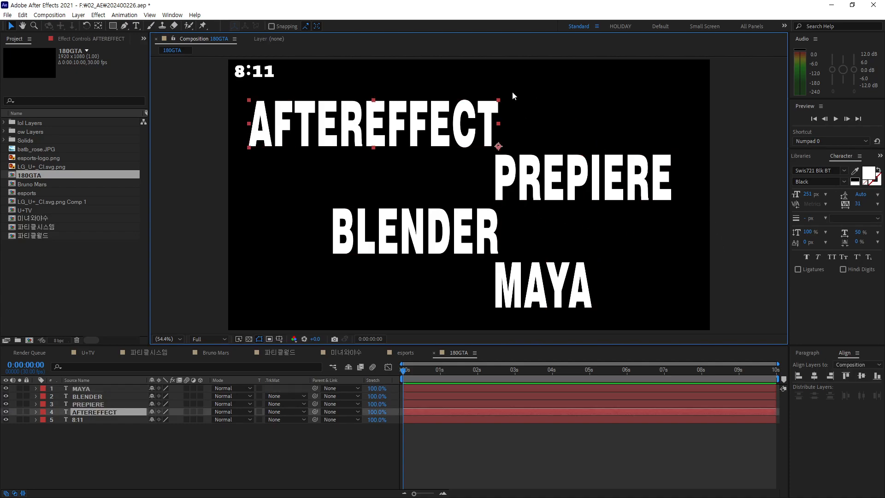
click(869, 174)
click(233, 194)
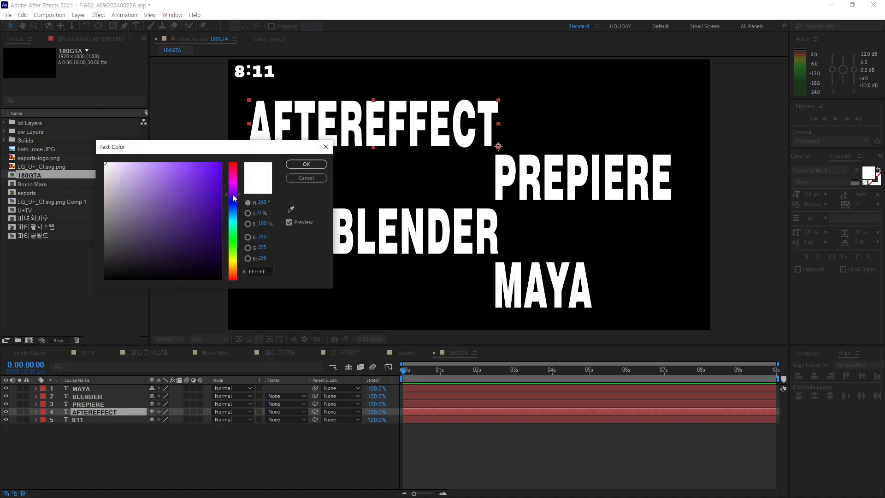
click(203, 218)
drag(203, 218, 180, 227)
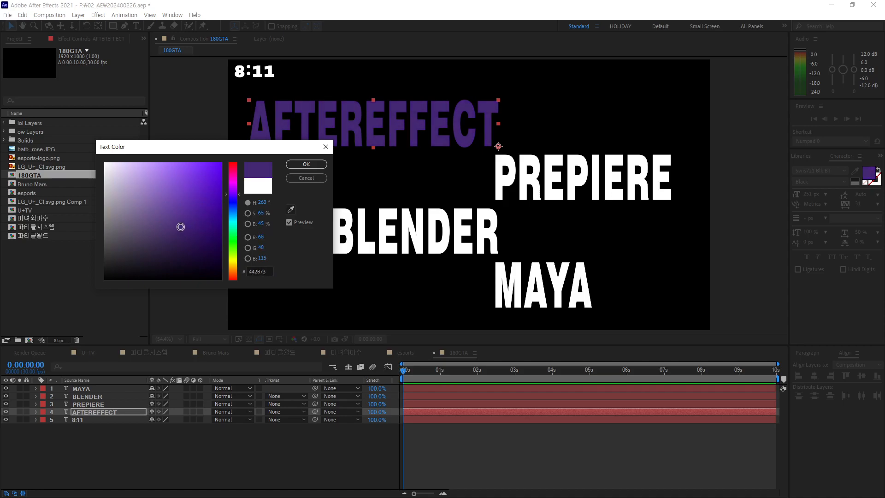
click(306, 164)
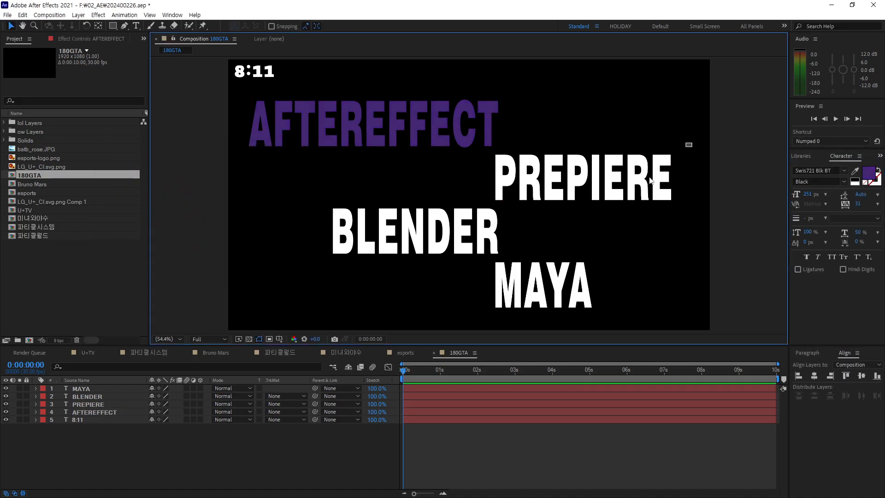
Change the fill colour of the PREPIERE text layer to dark navy blue, hex 101A5F.
click(651, 180)
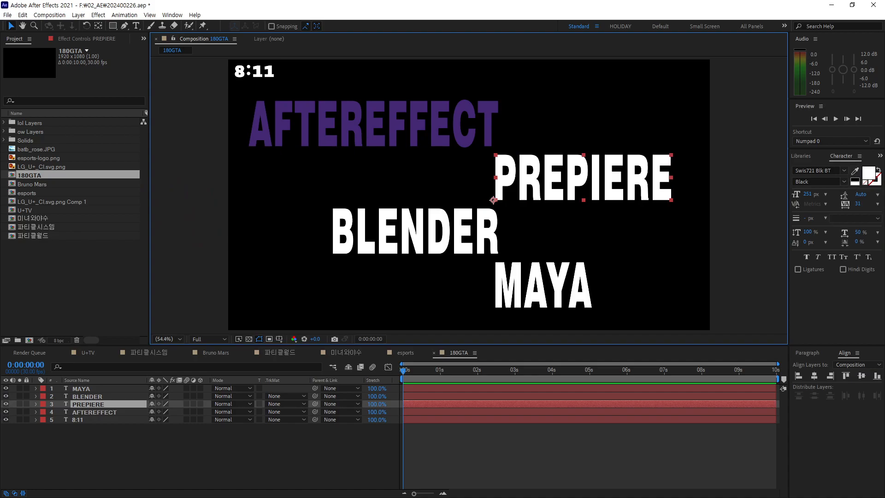
click(868, 174)
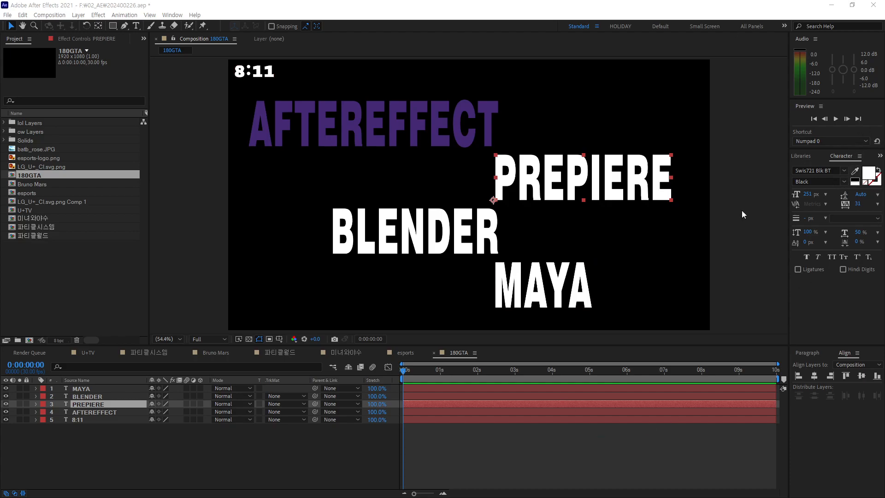
click(872, 177)
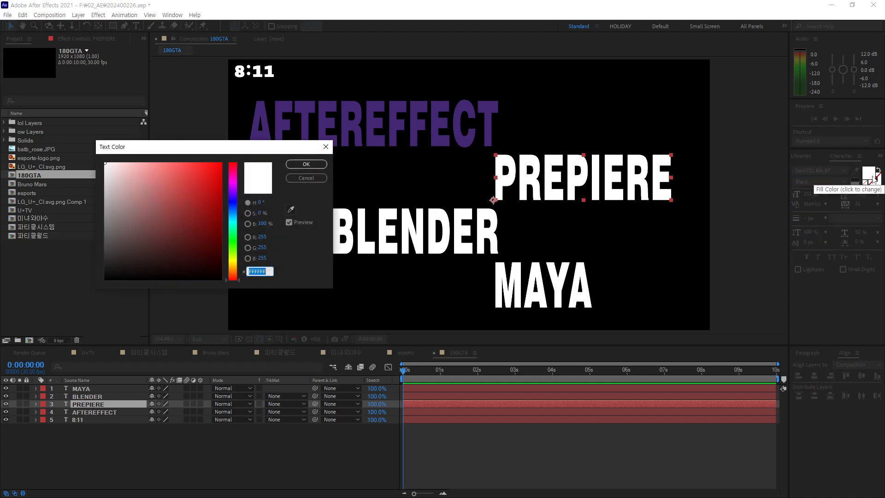
drag(232, 213, 233, 203)
click(200, 252)
drag(199, 252, 199, 237)
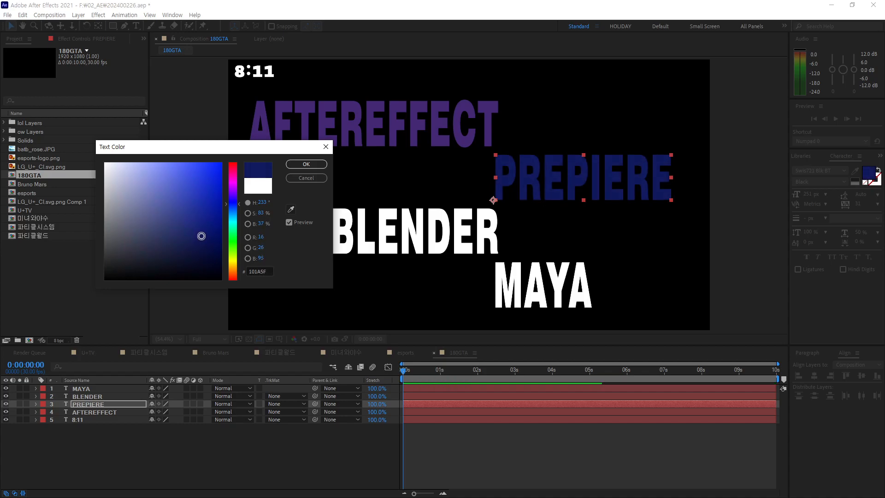
click(315, 165)
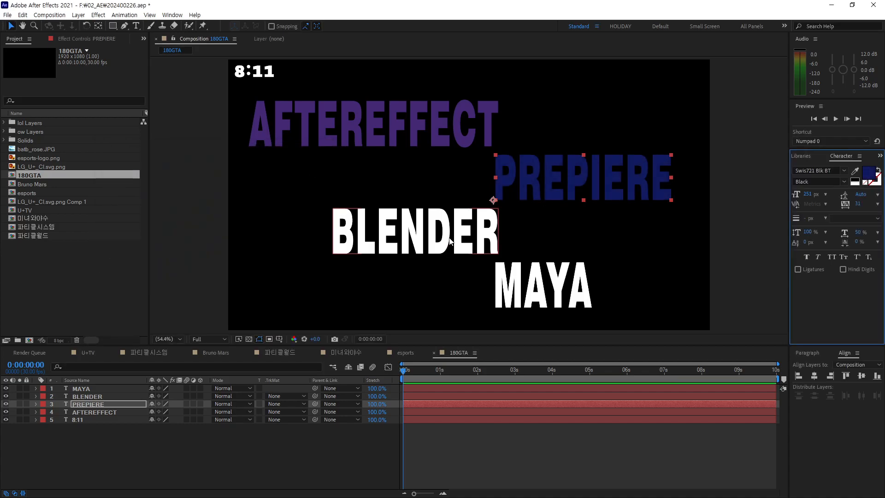
Change the fill colour of the BLENDER text layer to bright orange, hex FF6600.
click(450, 242)
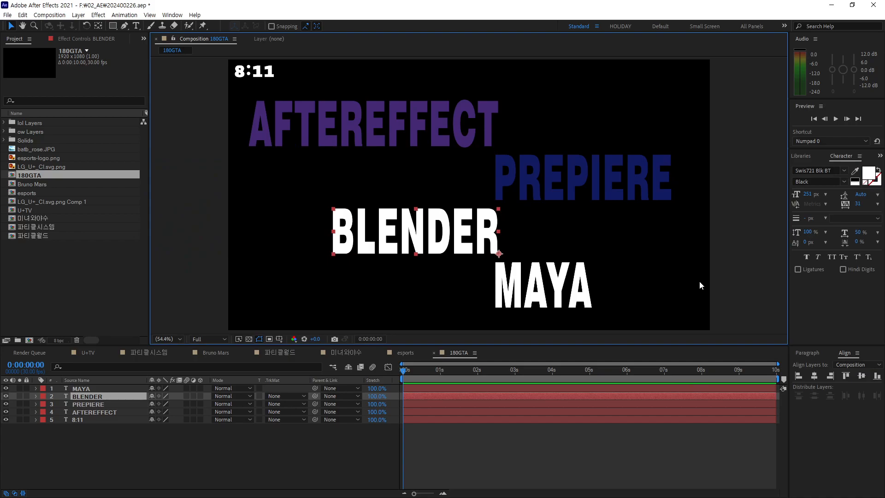
click(865, 178)
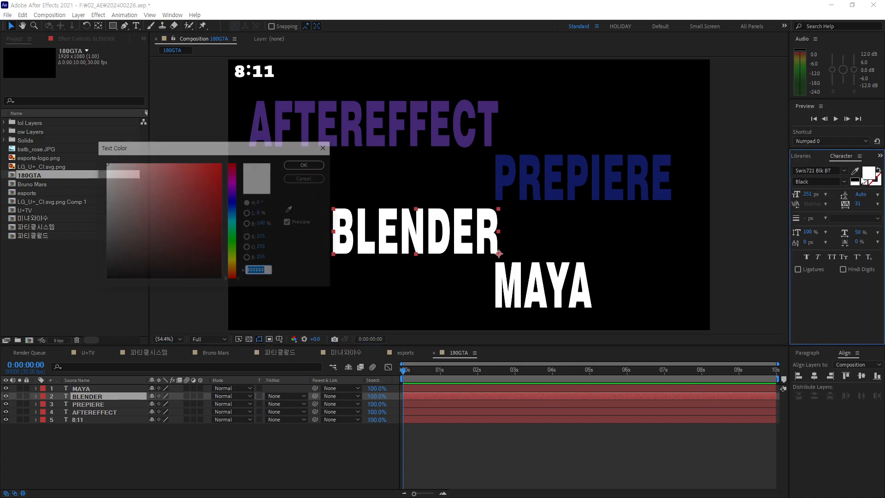
click(234, 270)
drag(234, 272, 234, 275)
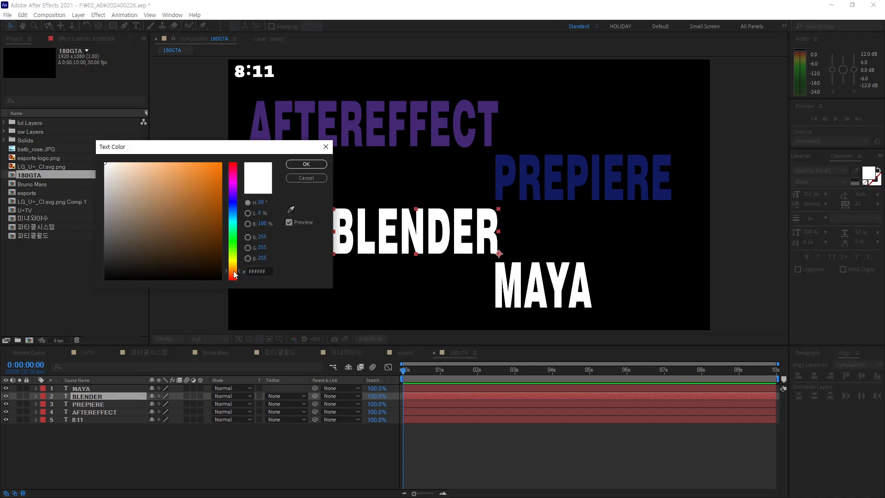
drag(202, 199, 227, 157)
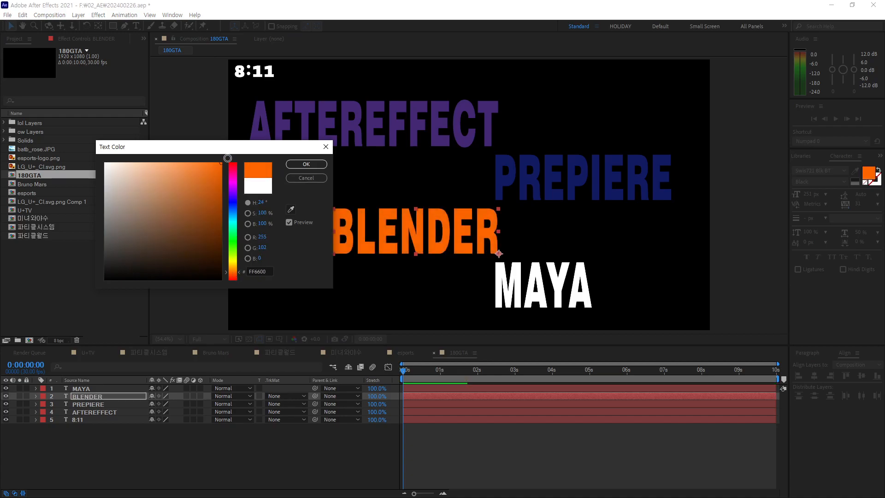
click(325, 164)
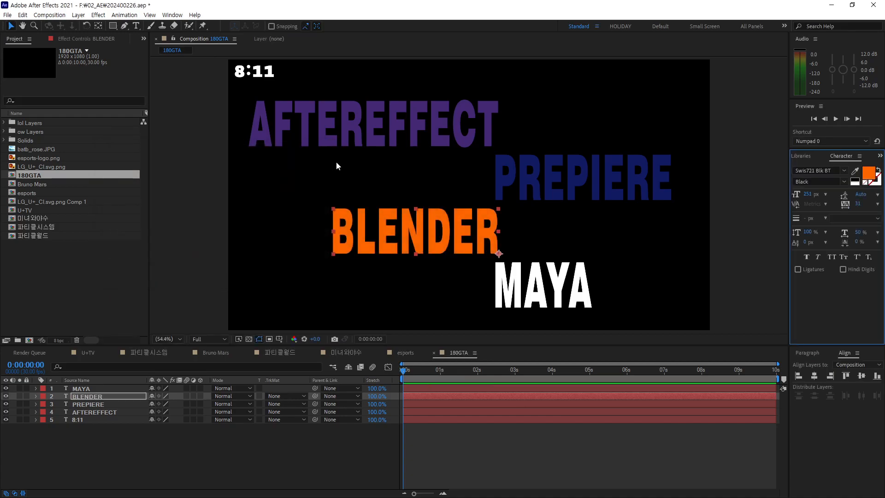
Change the fill colour of the MAYA text layer to medium blue, hex 3988D1.
click(541, 292)
click(869, 174)
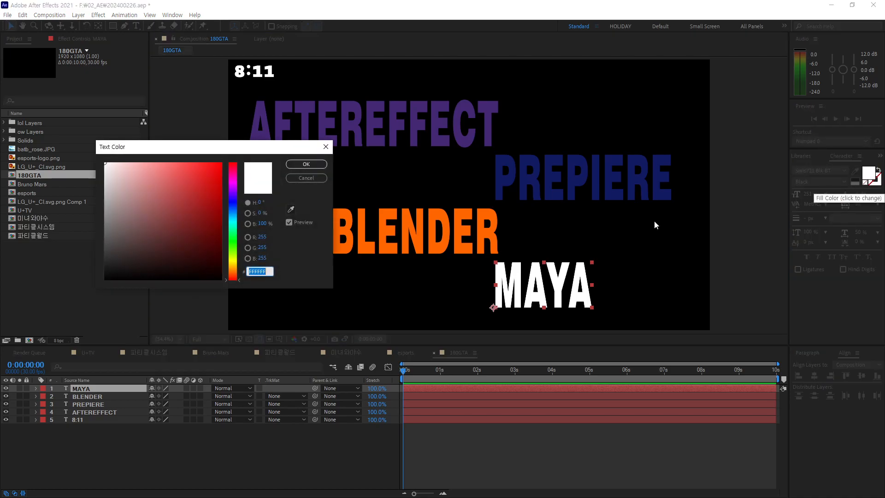
click(233, 215)
mouse_move(207, 188)
mouse_down()
mouse_move(171, 174)
mouse_move(193, 191)
mouse_move(211, 166)
mouse_move(202, 178)
mouse_up()
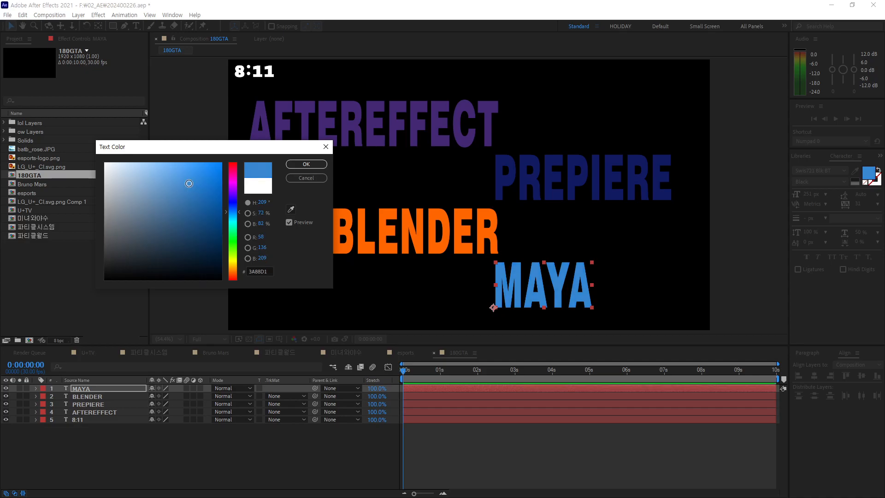
click(322, 164)
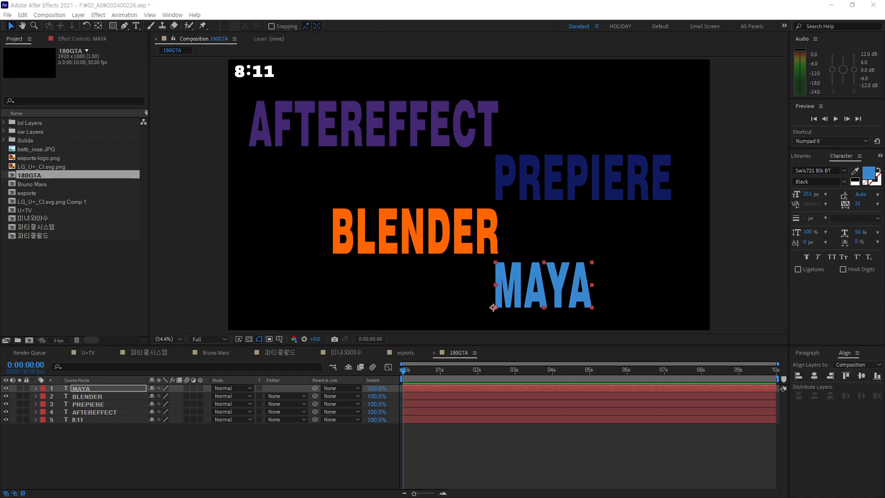
Recolour the MAYA text layer to teal green, hex 2CC390, and deselect it.
click(874, 173)
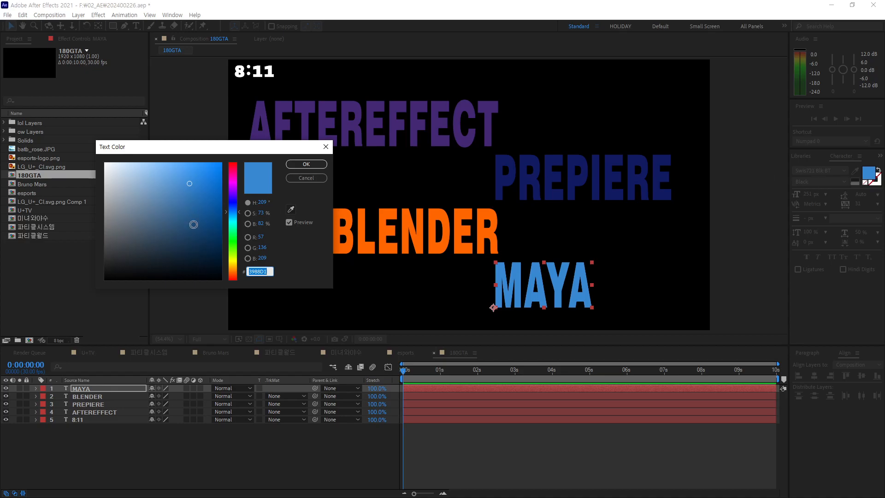
drag(236, 220, 239, 235)
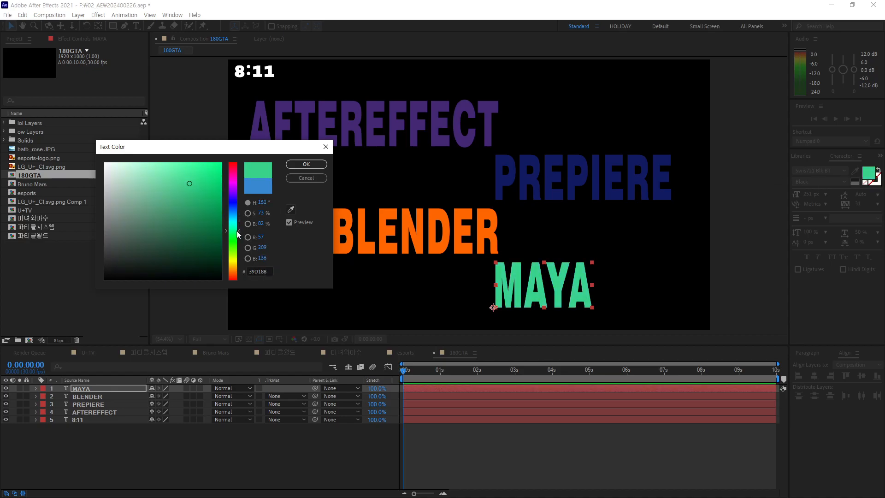
drag(177, 209, 194, 191)
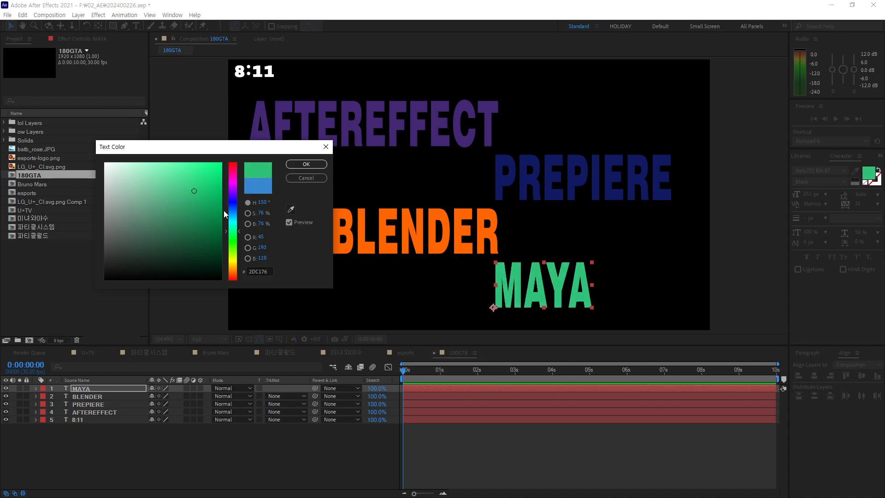
drag(234, 232, 236, 233)
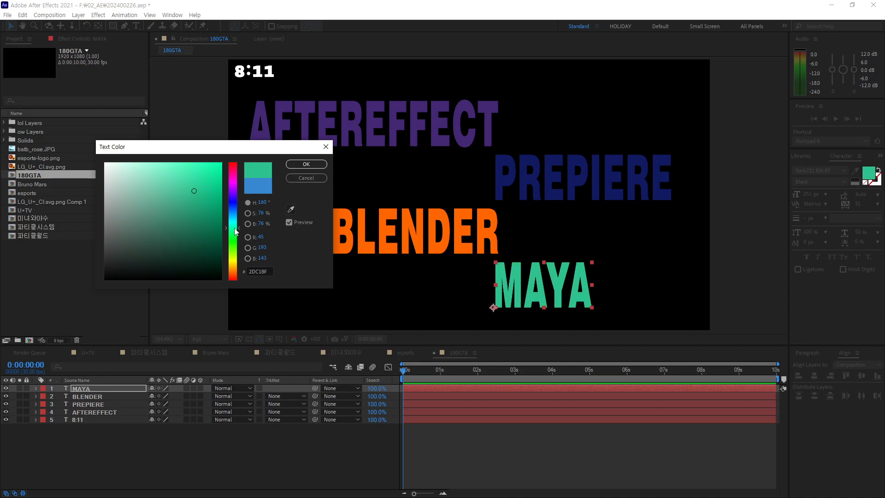
click(195, 189)
click(305, 166)
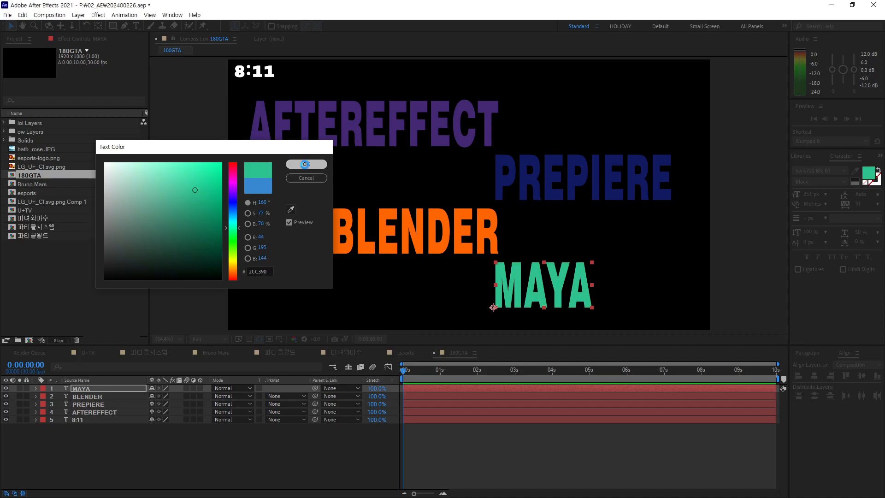
click(752, 188)
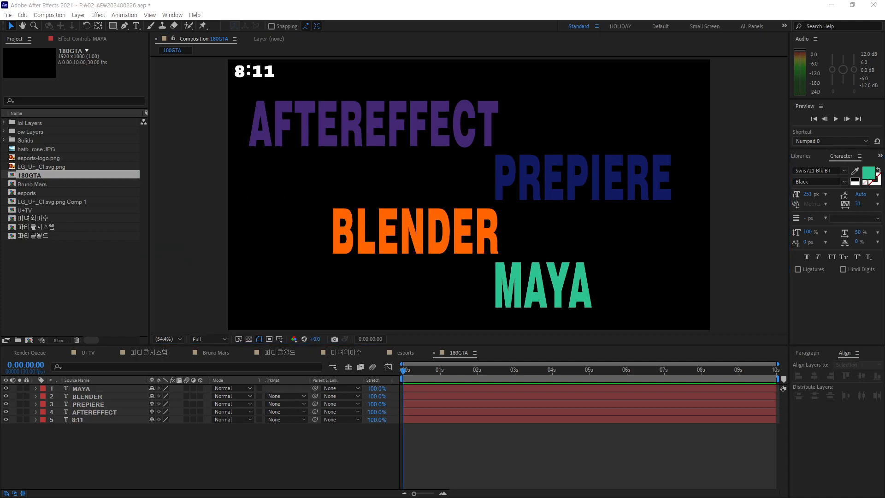
Turn the MAYA, BLENDER, PREPIERE and AFTEREFFECT layers into 3D layers, leaving the 8:11 layer in 2D.
click(200, 386)
drag(200, 386, 200, 410)
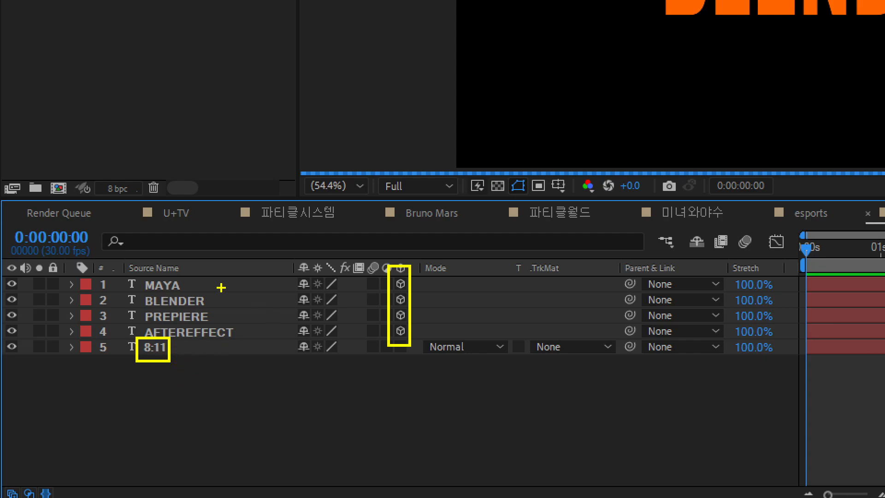
mouse_move(242, 283)
mouse_down()
mouse_move(265, 280)
mouse_move(266, 332)
mouse_move(250, 333)
mouse_move(265, 298)
mouse_up()
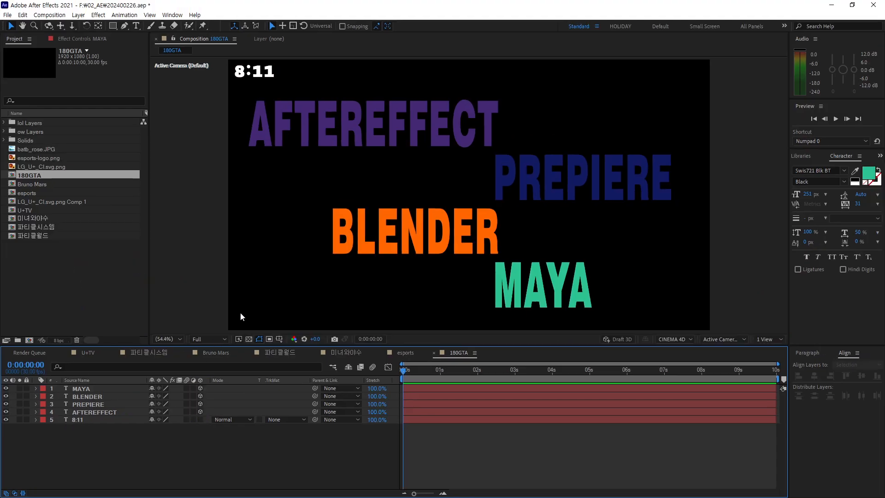
Check the anchor point position of each of the four 3D word layers in turn, then clear the selection.
click(85, 389)
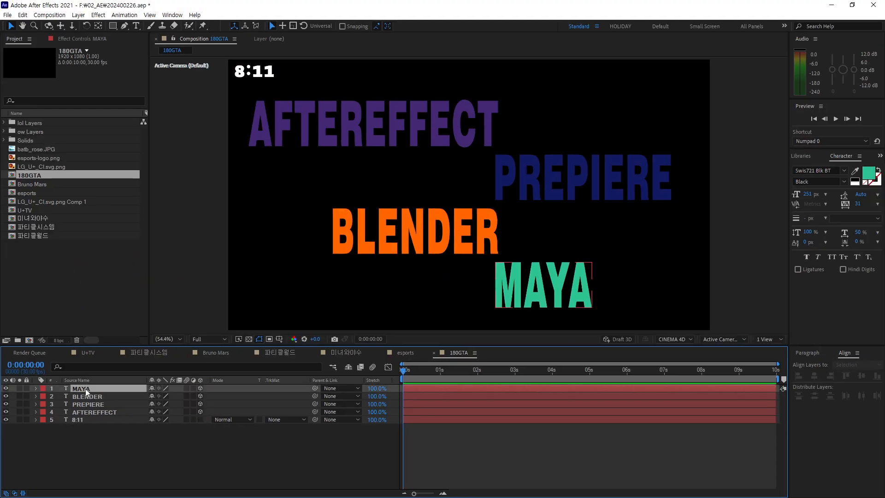
click(87, 397)
click(89, 404)
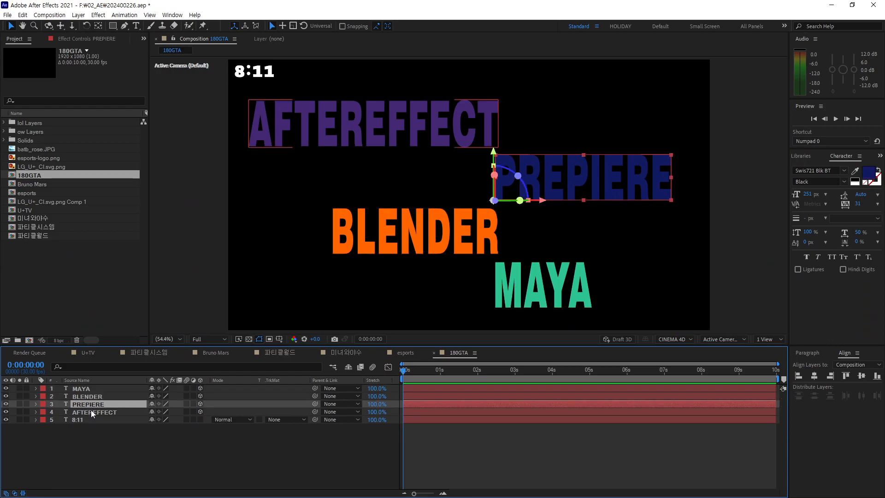
click(91, 411)
drag(507, 154, 508, 157)
drag(507, 195, 508, 198)
mouse_move(498, 247)
mouse_down()
mouse_move(484, 241)
mouse_move(501, 255)
mouse_up()
drag(497, 310, 501, 315)
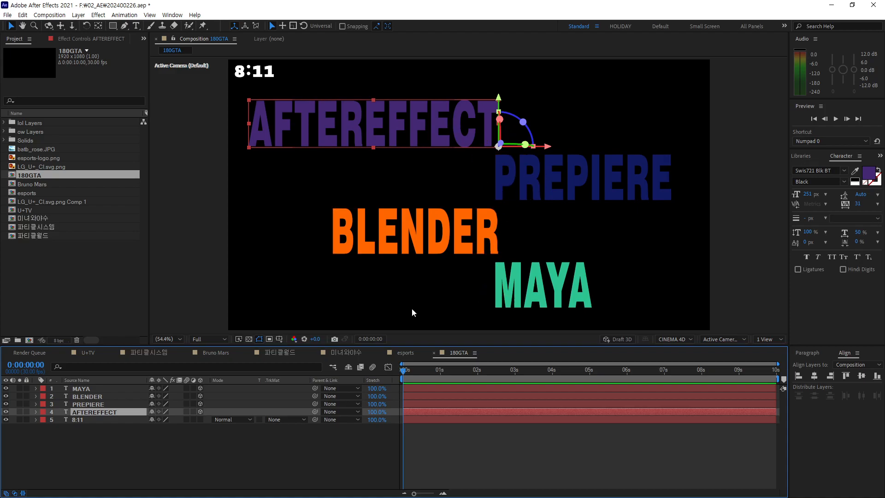
click(416, 294)
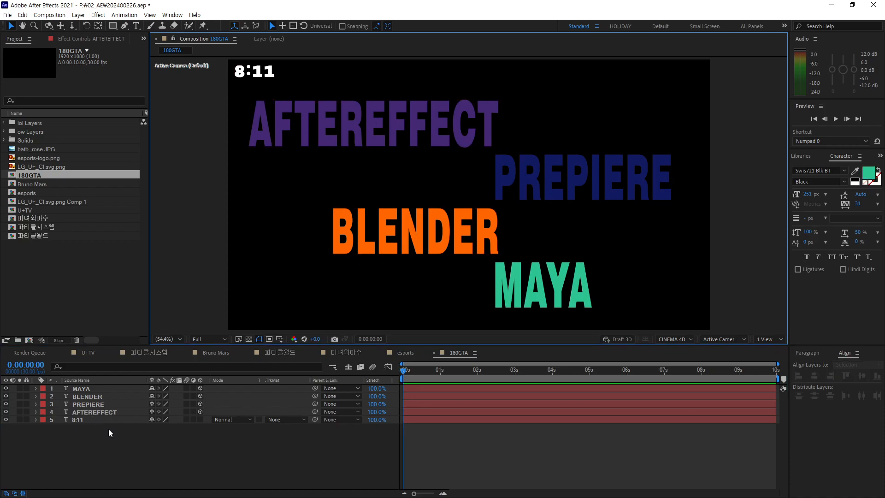
Add a new two-node camera with the 80mm preset to the composition.
click(132, 458)
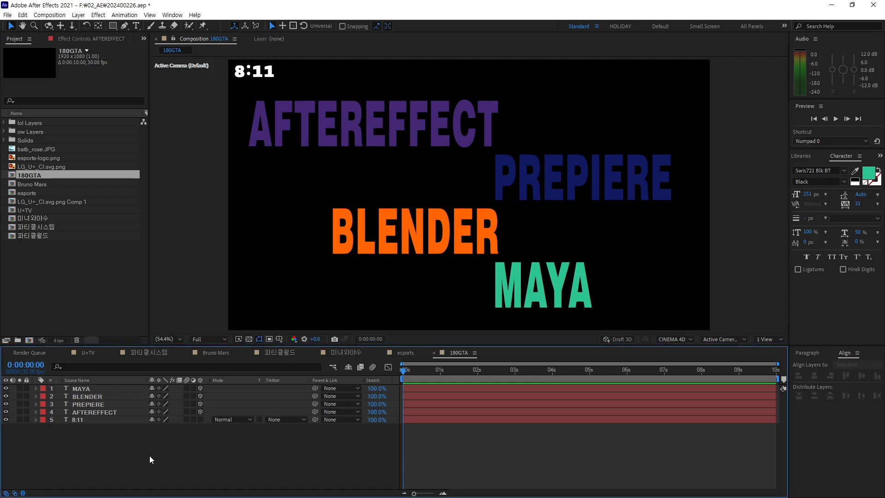
drag(149, 465, 158, 471)
right_click(146, 433)
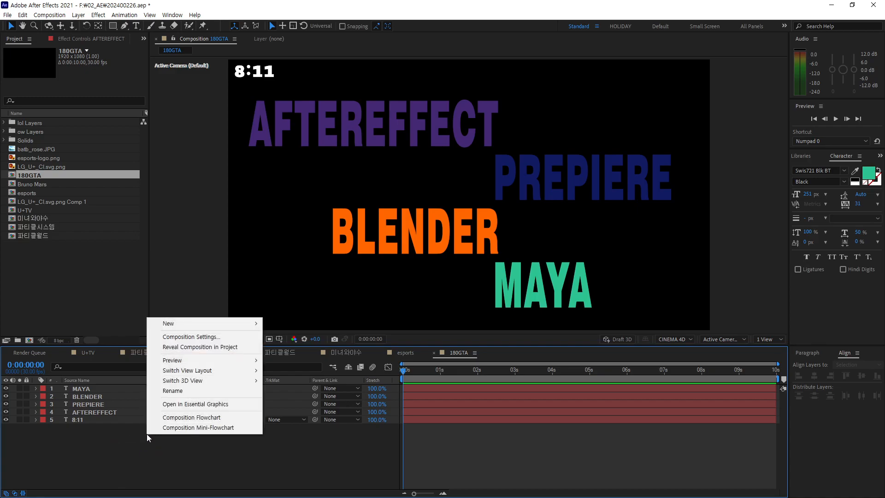
mouse_move(230, 323)
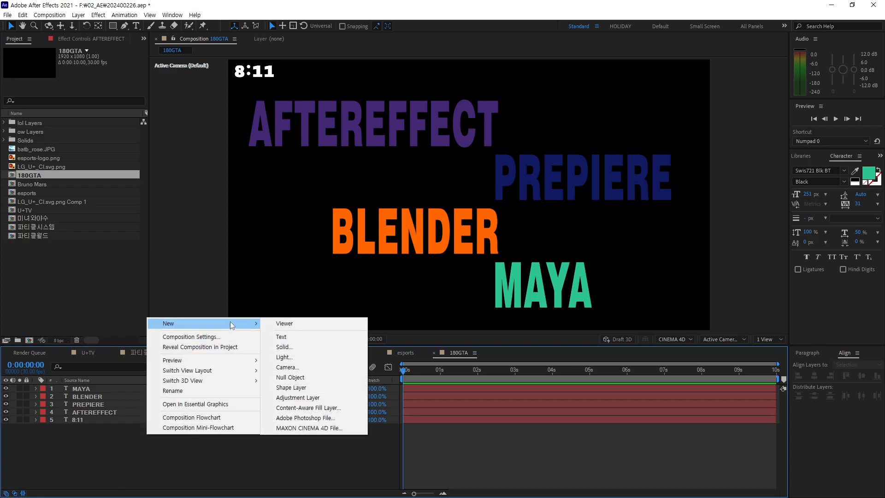
click(296, 367)
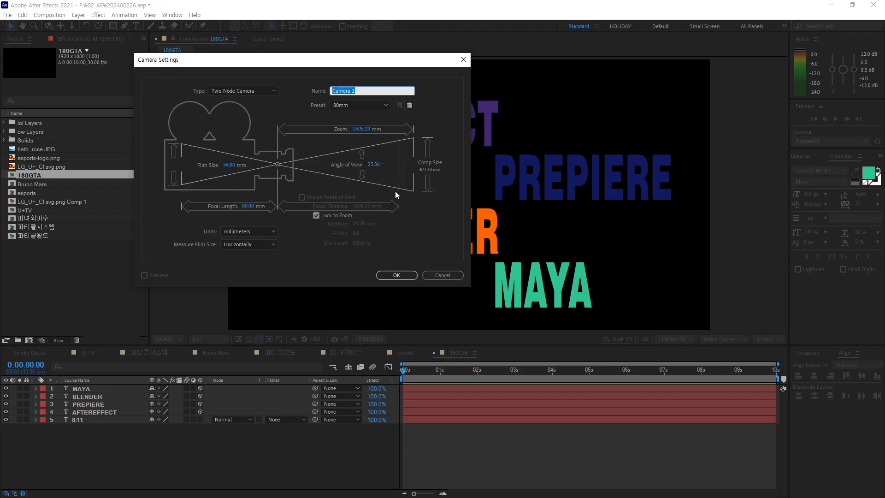
click(404, 276)
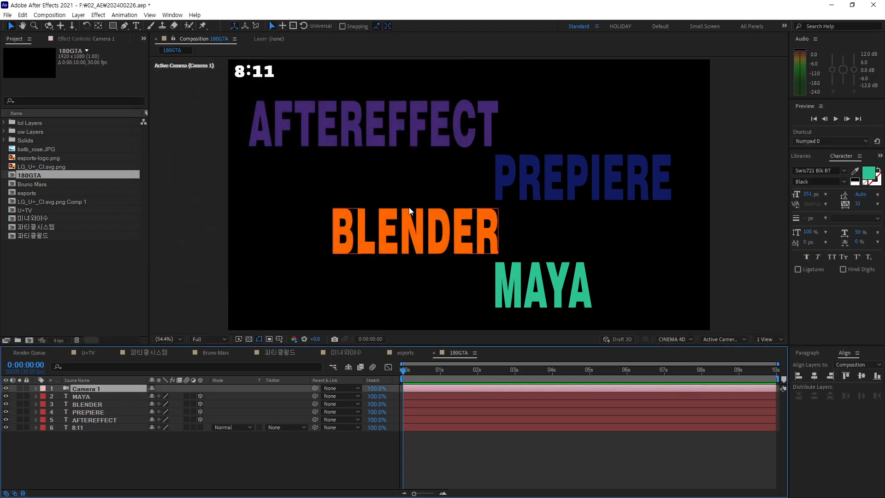
mouse_move(200, 193)
mouse_down()
mouse_move(240, 212)
mouse_move(297, 189)
mouse_up()
mouse_move(310, 155)
mouse_down()
mouse_move(340, 161)
mouse_move(327, 200)
mouse_up()
mouse_move(392, 129)
mouse_down()
mouse_move(385, 181)
mouse_move(422, 132)
mouse_move(447, 153)
mouse_up()
mouse_move(455, 131)
mouse_down()
mouse_move(459, 144)
mouse_move(479, 127)
mouse_up()
drag(506, 101, 513, 150)
mouse_move(601, 76)
mouse_down()
mouse_move(600, 130)
mouse_move(657, 99)
mouse_move(747, 88)
mouse_up()
drag(774, 87, 161, 283)
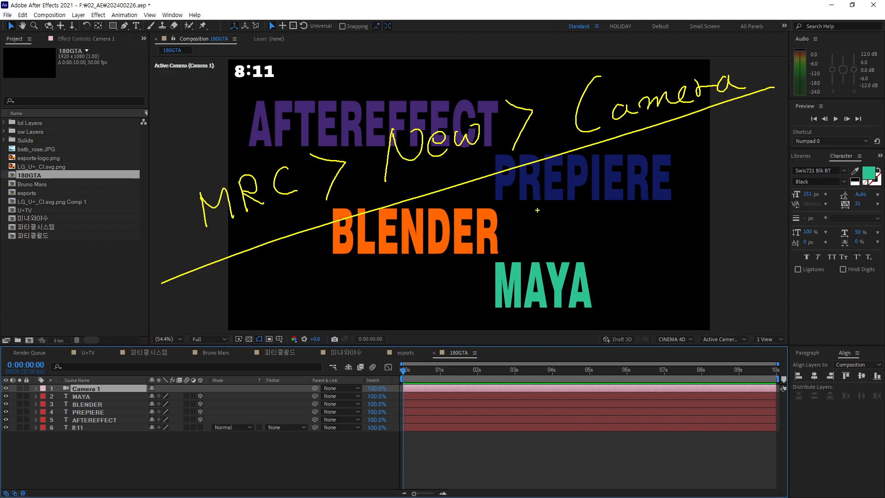
mouse_move(554, 183)
mouse_down()
mouse_move(582, 175)
mouse_move(563, 214)
mouse_up()
mouse_move(560, 196)
mouse_down()
mouse_move(585, 188)
mouse_move(613, 194)
mouse_up()
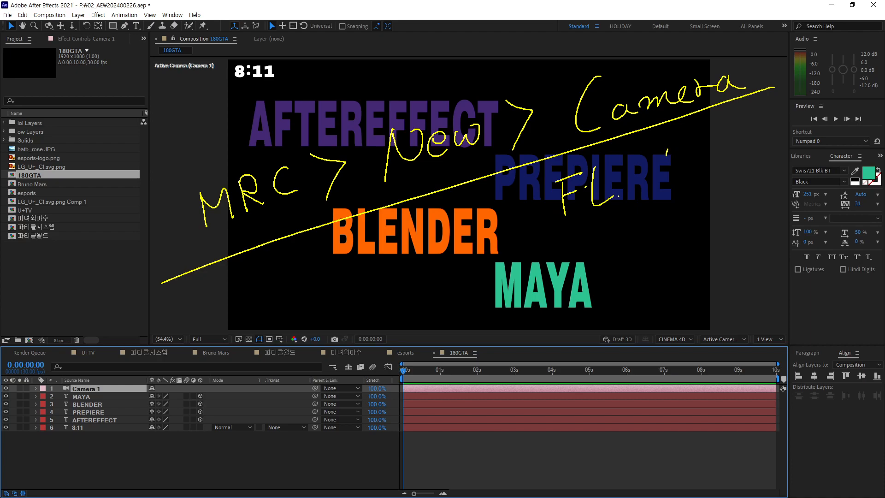
mouse_move(685, 141)
mouse_down()
mouse_move(734, 142)
mouse_move(769, 131)
mouse_move(796, 144)
mouse_move(678, 180)
mouse_up()
drag(789, 149, 691, 179)
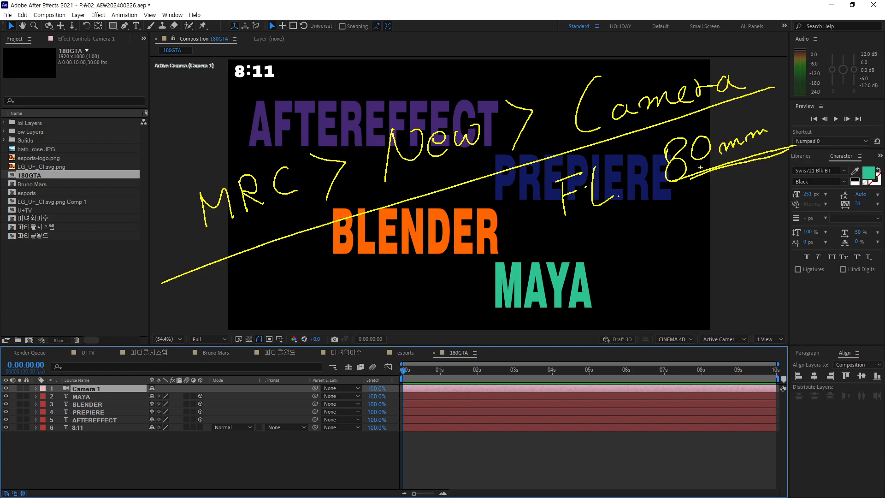
mouse_move(654, 239)
mouse_down()
mouse_move(664, 258)
mouse_move(650, 266)
mouse_up()
mouse_move(681, 224)
mouse_down()
mouse_move(687, 259)
mouse_move(677, 271)
mouse_up()
drag(677, 243, 698, 236)
drag(703, 253, 747, 250)
drag(693, 288, 690, 326)
mouse_move(695, 300)
mouse_down()
mouse_move(728, 288)
mouse_move(724, 306)
mouse_up()
mouse_move(751, 289)
mouse_down()
mouse_move(746, 298)
mouse_move(791, 283)
mouse_up()
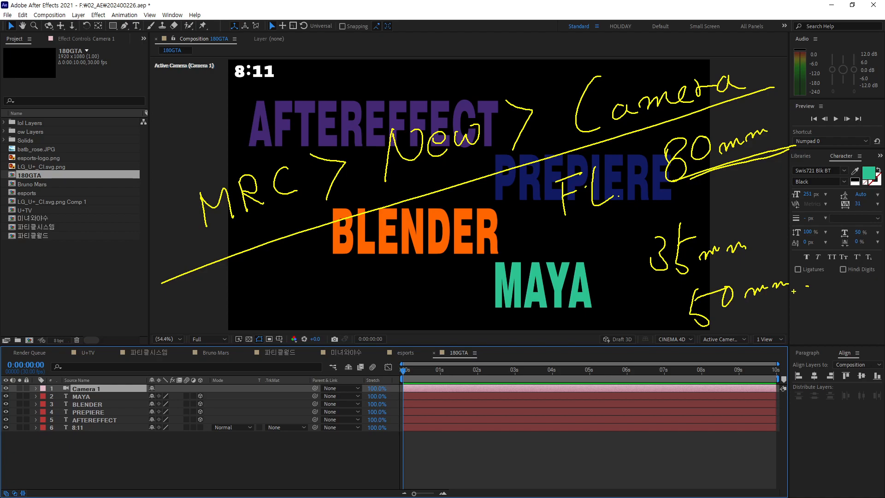
key(Escape)
Review the Camera 1 settings, checking its preset and focal length, then close them and clear the layer selection.
double_click(66, 388)
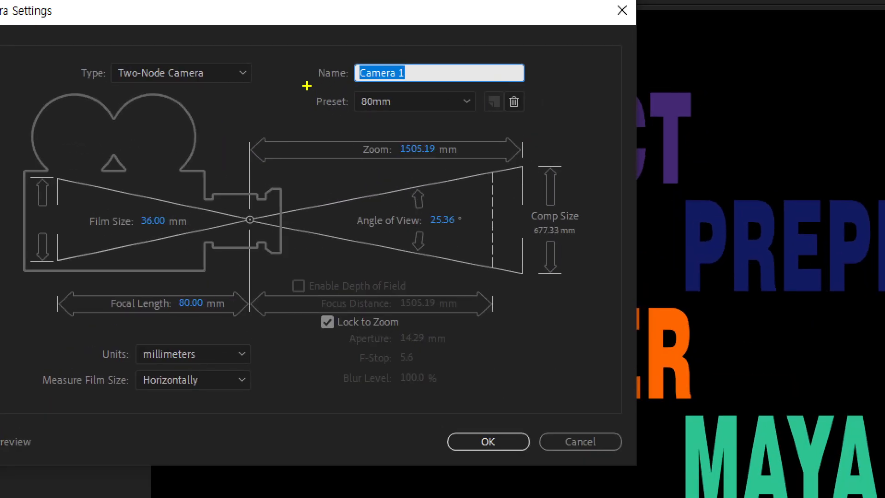
mouse_move(305, 99)
mouse_down()
mouse_move(345, 117)
mouse_move(464, 117)
mouse_up()
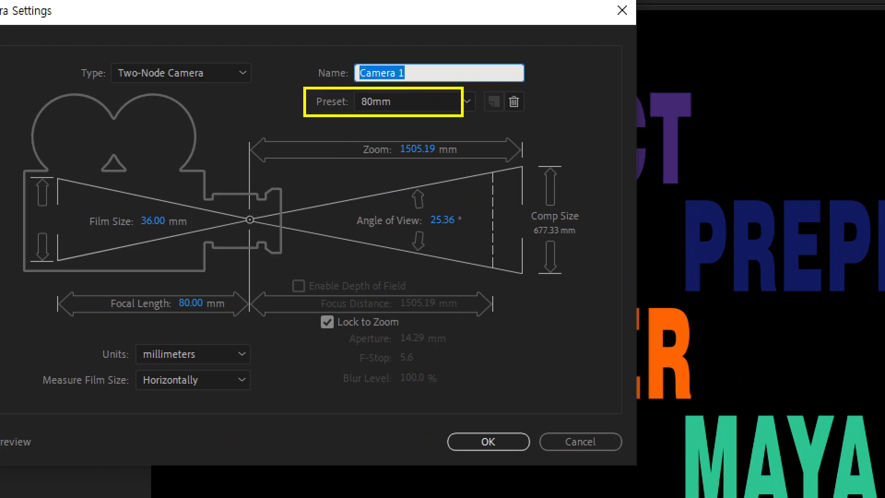
mouse_move(85, 280)
mouse_down()
mouse_move(170, 322)
mouse_move(255, 327)
mouse_up()
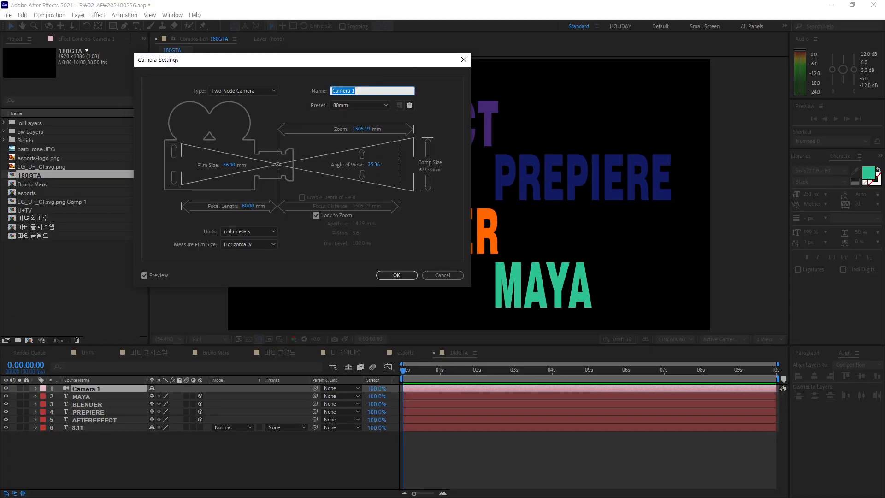
key(Return)
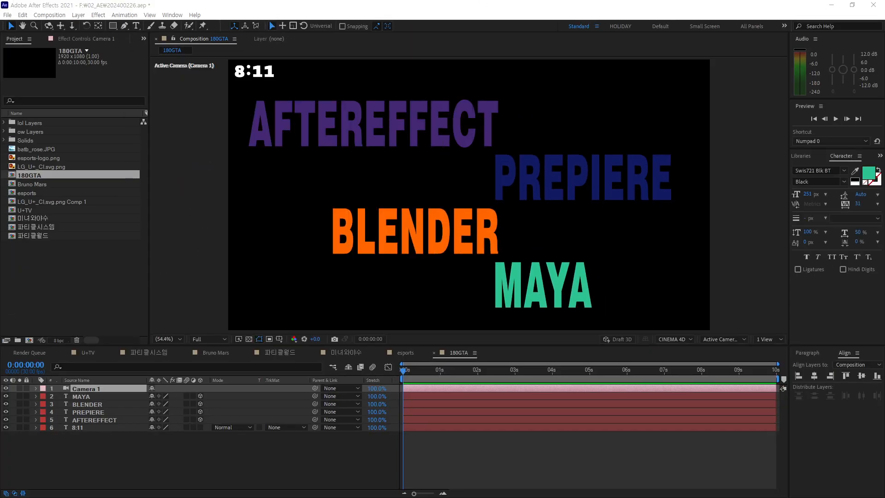
click(200, 453)
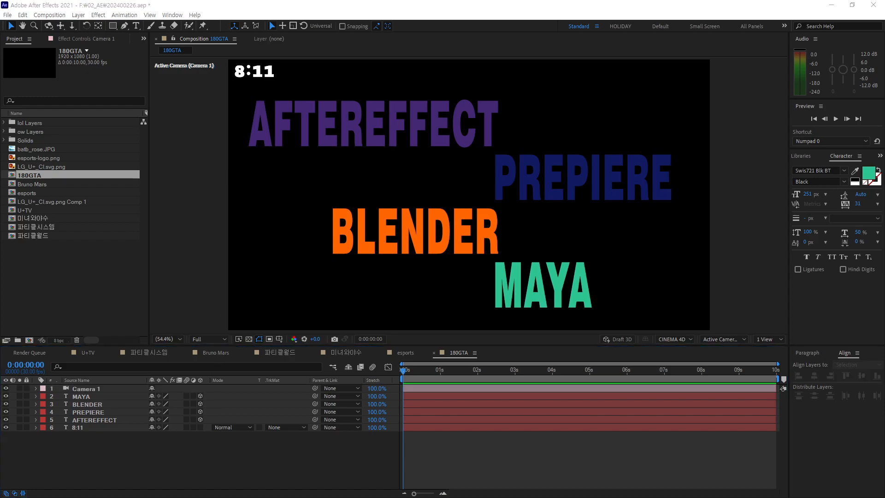
mouse_move(168, 209)
mouse_down()
mouse_move(211, 238)
mouse_move(180, 242)
mouse_move(232, 205)
mouse_move(236, 237)
mouse_move(219, 231)
mouse_move(277, 206)
mouse_move(399, 190)
mouse_move(401, 170)
mouse_up()
drag(390, 184, 396, 184)
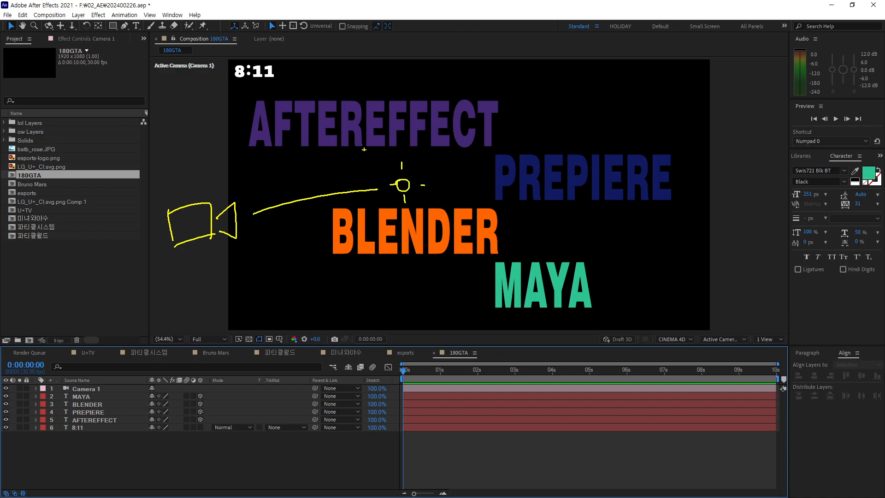
mouse_move(178, 146)
mouse_down()
mouse_move(183, 160)
mouse_move(206, 156)
mouse_up()
mouse_move(226, 128)
mouse_down()
mouse_move(223, 155)
mouse_move(243, 124)
mouse_move(268, 143)
mouse_up()
drag(268, 135, 318, 129)
mouse_move(328, 116)
mouse_down()
mouse_move(330, 124)
mouse_move(377, 102)
mouse_move(406, 103)
mouse_up()
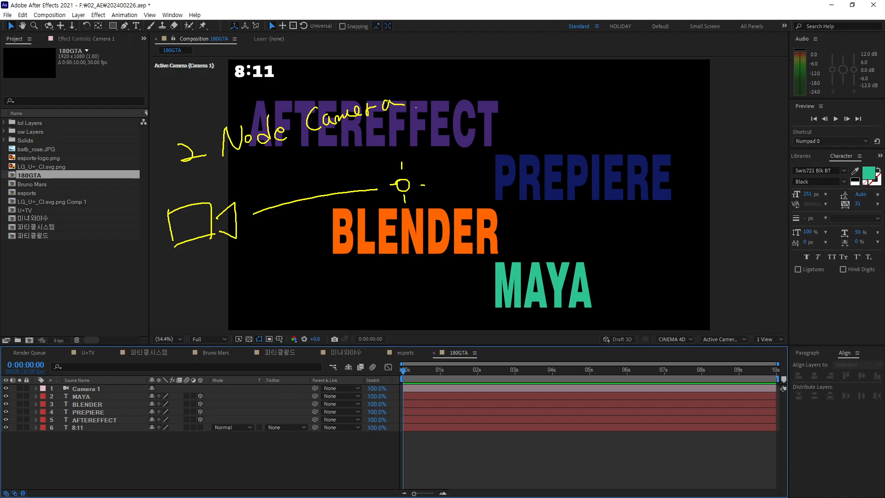
drag(238, 247, 240, 255)
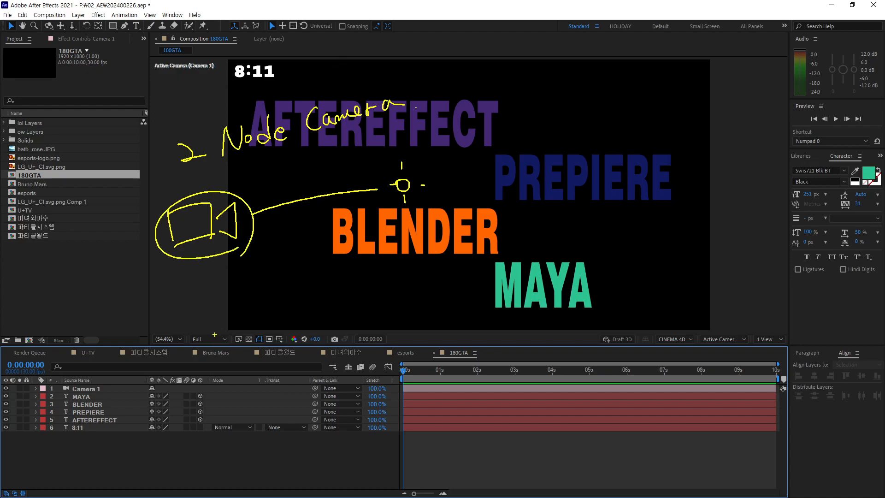
mouse_move(405, 214)
mouse_down()
mouse_move(417, 177)
mouse_move(399, 265)
mouse_up()
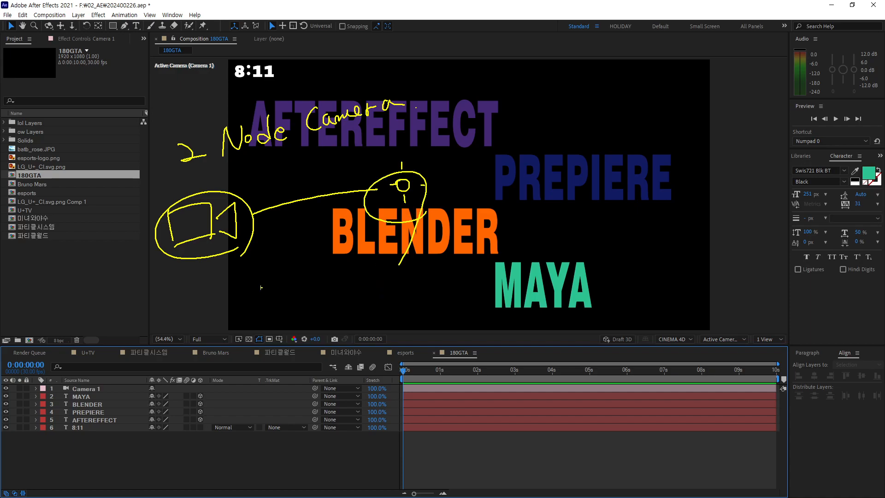
drag(232, 279, 226, 314)
mouse_move(262, 262)
mouse_down()
mouse_move(260, 276)
mouse_move(281, 262)
mouse_move(291, 272)
mouse_up()
drag(308, 240, 302, 269)
drag(327, 257, 336, 264)
mouse_move(368, 229)
mouse_down()
mouse_move(372, 251)
mouse_move(410, 238)
mouse_up()
drag(414, 233, 425, 234)
drag(427, 226, 475, 225)
mouse_move(164, 196)
mouse_down()
mouse_move(292, 142)
mouse_move(443, 97)
mouse_up()
mouse_move(481, 70)
mouse_down()
mouse_move(489, 86)
mouse_move(509, 74)
mouse_up()
drag(511, 57, 515, 86)
drag(504, 85, 526, 86)
drag(523, 55, 532, 73)
mouse_move(534, 61)
mouse_down()
mouse_move(567, 80)
mouse_move(467, 93)
mouse_move(553, 109)
mouse_up()
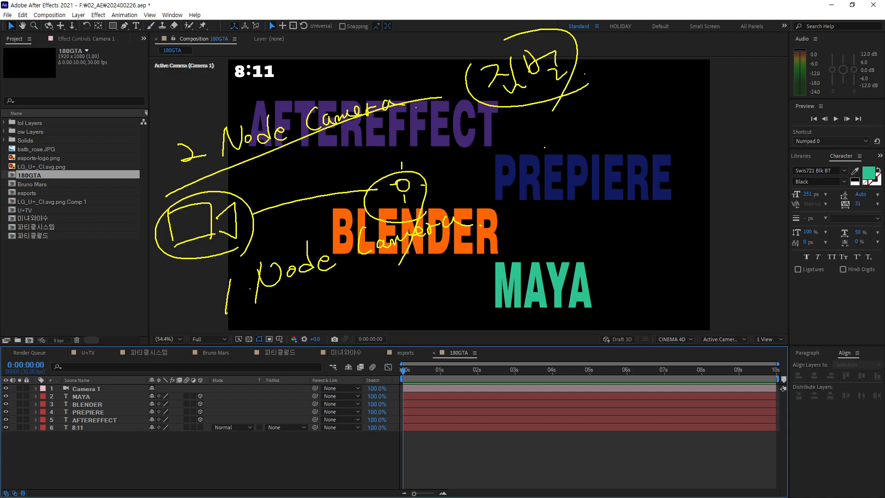
drag(208, 336, 510, 250)
mouse_move(203, 364)
mouse_down()
mouse_move(392, 291)
mouse_move(561, 250)
mouse_up()
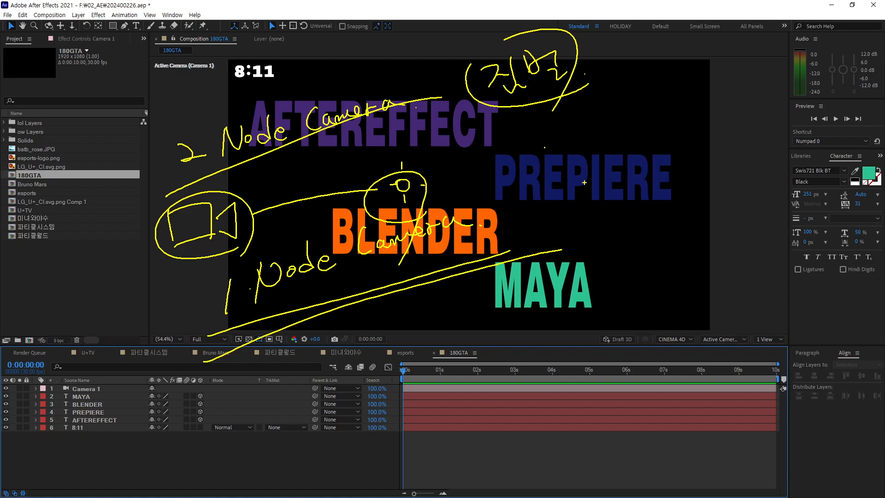
mouse_move(373, 80)
mouse_down()
mouse_move(394, 65)
mouse_move(386, 75)
mouse_move(405, 40)
mouse_up()
mouse_move(159, 137)
mouse_down()
mouse_move(427, 79)
mouse_move(168, 199)
mouse_move(151, 139)
mouse_up()
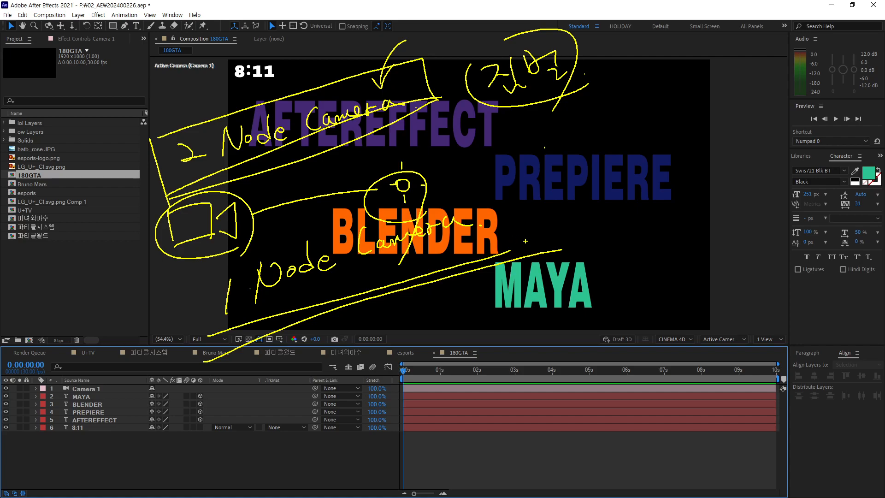
drag(505, 235, 488, 281)
drag(513, 232, 495, 273)
mouse_move(429, 99)
mouse_down()
mouse_move(440, 119)
mouse_move(424, 113)
mouse_move(450, 103)
mouse_move(437, 123)
mouse_up()
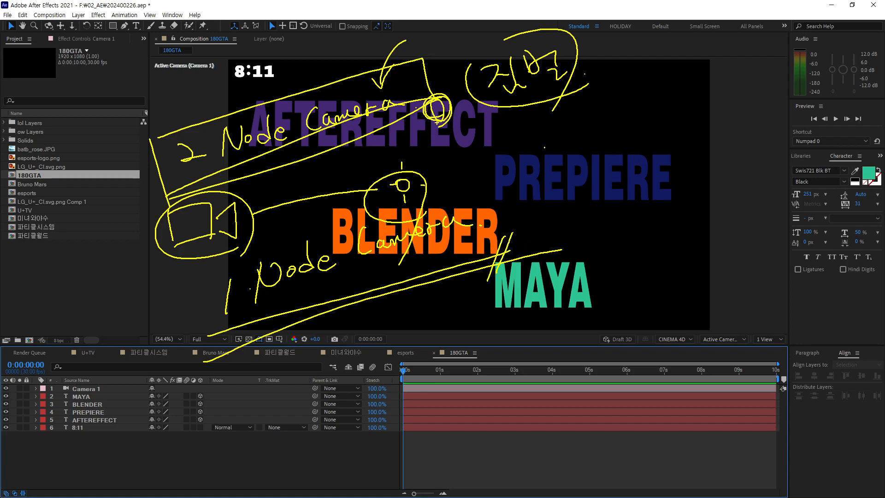
key(Escape)
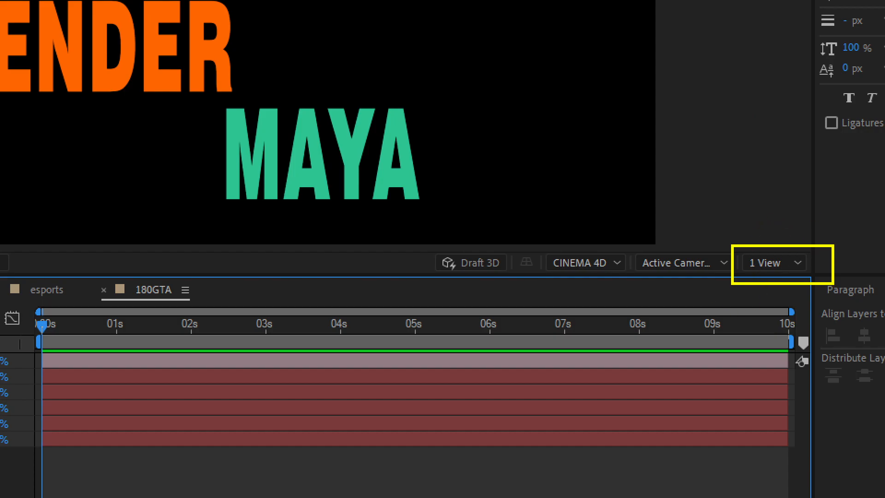
mouse_move(540, 246)
mouse_down()
mouse_move(636, 283)
mouse_move(630, 287)
mouse_up()
key(Escape)
Switch the composition's 3D renderer to Classic 3D and display the composition in the 4 Views layout.
click(615, 265)
click(616, 282)
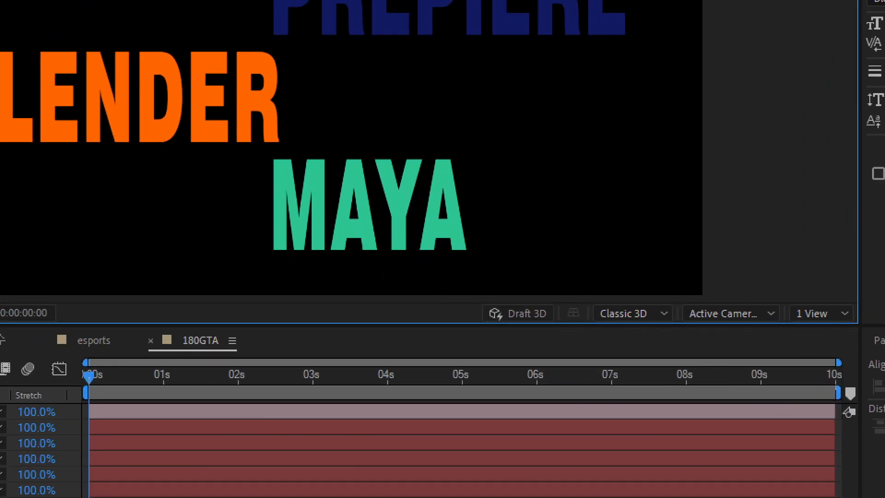
mouse_move(651, 329)
mouse_down()
mouse_move(698, 353)
mouse_move(680, 335)
mouse_up()
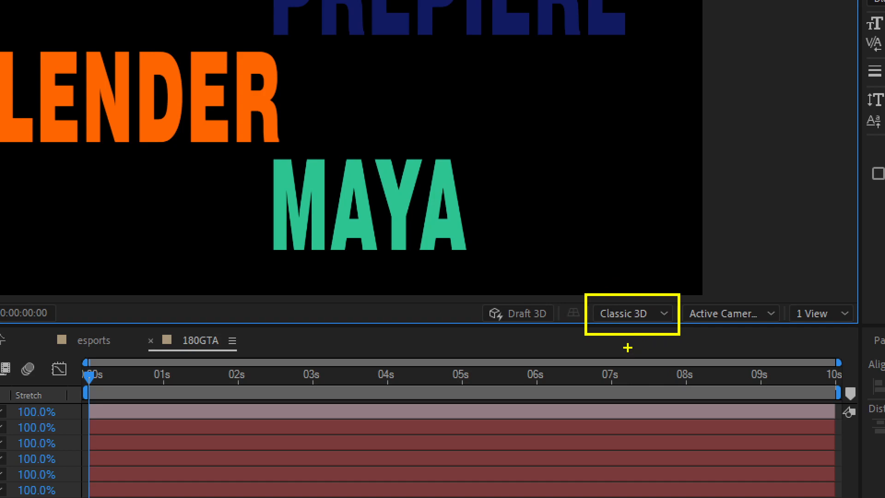
drag(782, 290, 872, 344)
mouse_move(748, 219)
mouse_down()
mouse_move(760, 257)
mouse_move(779, 253)
mouse_up()
drag(764, 221, 751, 294)
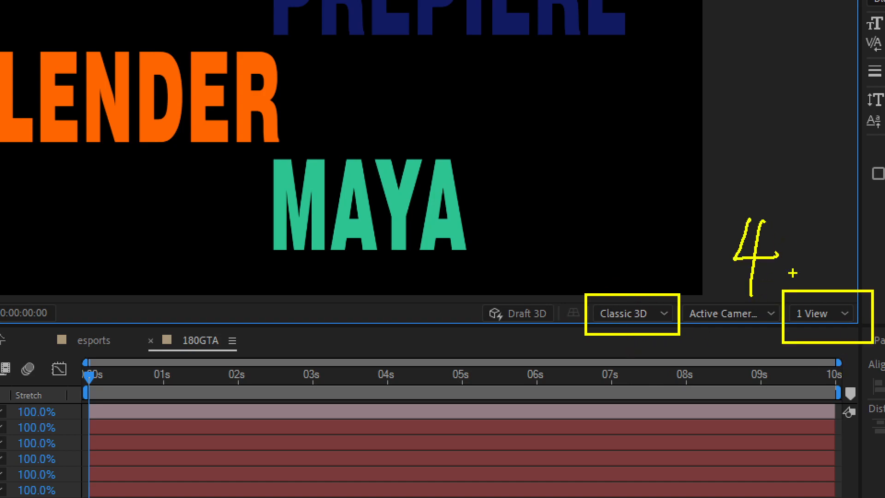
key(Escape)
click(839, 316)
click(775, 371)
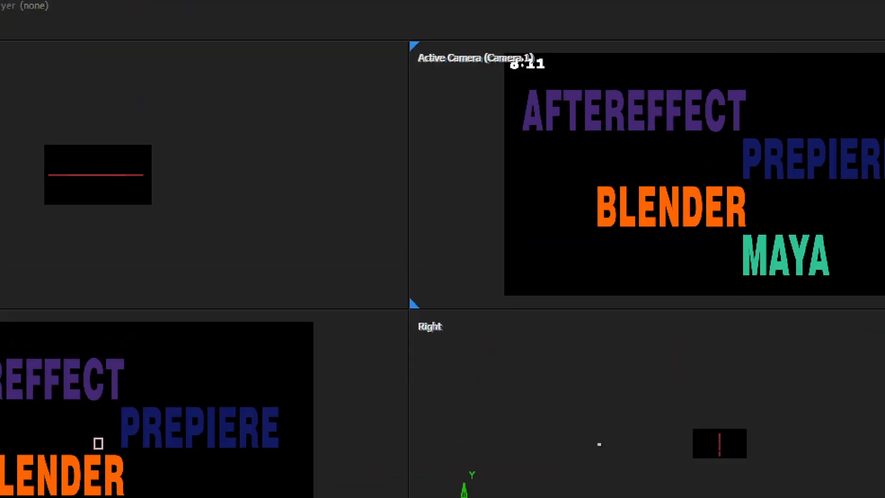
mouse_move(541, 71)
mouse_down()
mouse_move(458, 83)
mouse_move(406, 37)
mouse_move(515, 29)
mouse_move(543, 46)
mouse_move(539, 73)
mouse_up()
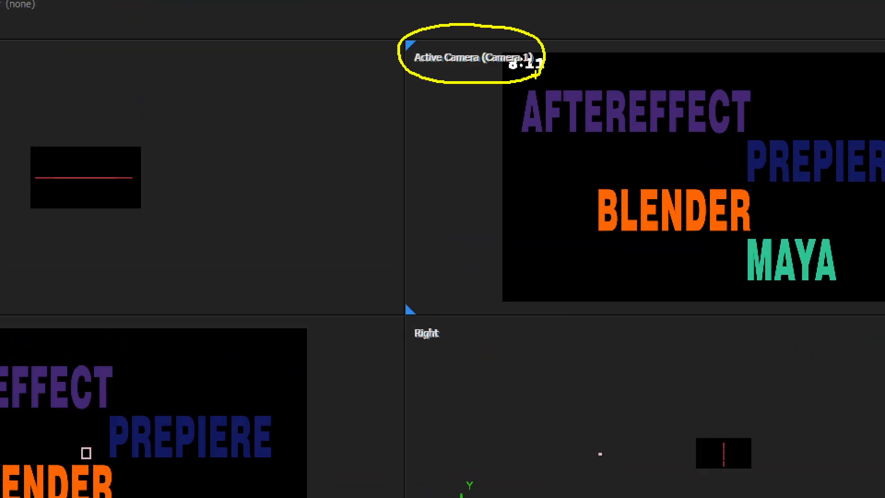
mouse_move(840, 302)
mouse_down()
mouse_move(535, 161)
mouse_move(821, 238)
mouse_up()
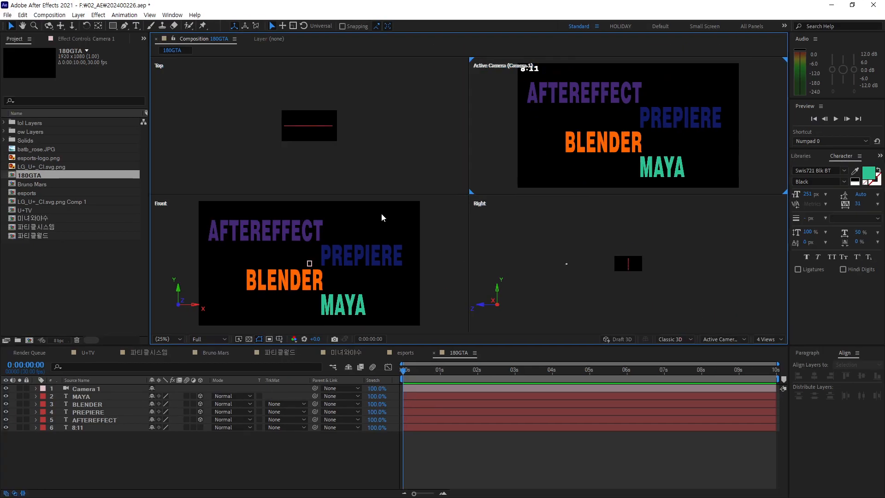
mouse_move(322, 155)
mouse_down()
mouse_move(339, 116)
mouse_move(341, 162)
mouse_up()
mouse_move(339, 271)
mouse_down()
mouse_move(300, 284)
mouse_move(354, 267)
mouse_up()
drag(630, 318, 630, 343)
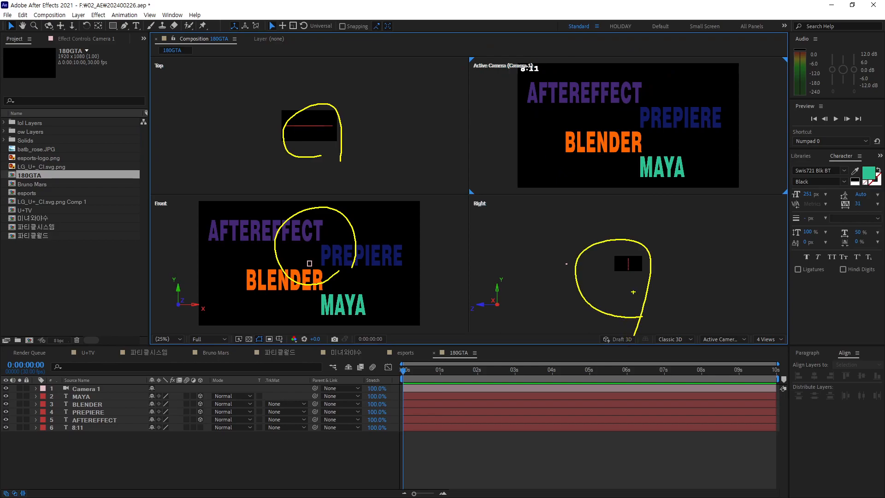
key(Escape)
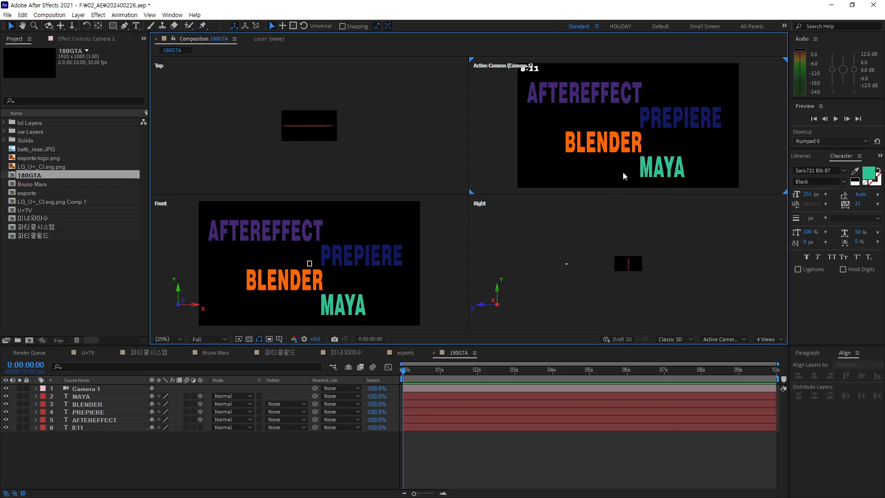
mouse_move(700, 69)
mouse_down()
mouse_move(644, 97)
mouse_move(605, 89)
mouse_up()
mouse_move(706, 133)
mouse_down()
mouse_move(673, 151)
mouse_move(602, 146)
mouse_up()
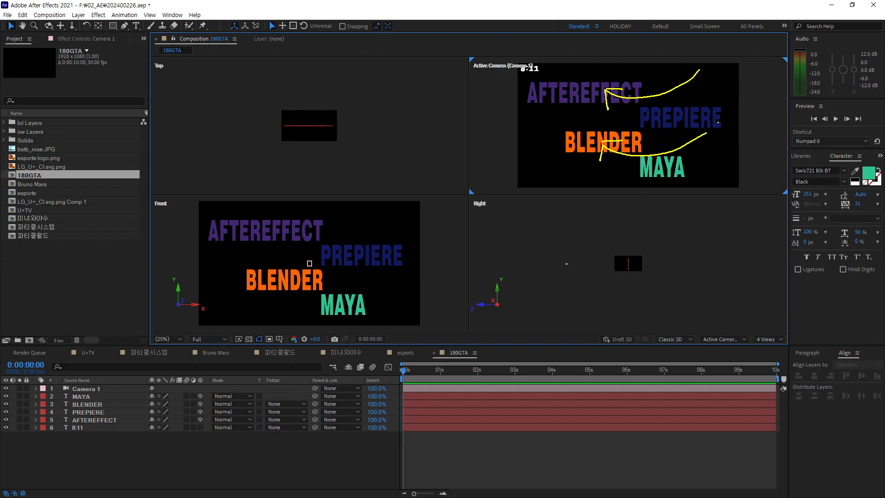
mouse_move(730, 96)
mouse_down()
mouse_move(716, 118)
mouse_move(674, 129)
mouse_move(686, 118)
mouse_move(671, 132)
mouse_move(697, 168)
mouse_move(664, 177)
mouse_move(669, 170)
mouse_move(675, 190)
mouse_up()
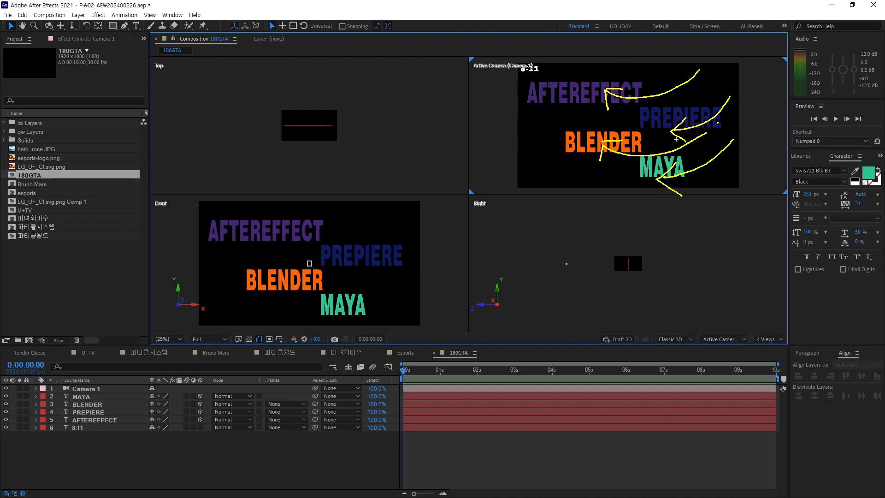
mouse_move(643, 76)
mouse_down()
mouse_move(595, 81)
mouse_move(581, 70)
mouse_up()
mouse_move(581, 71)
mouse_down()
mouse_move(582, 86)
mouse_move(598, 75)
mouse_up()
mouse_move(579, 131)
mouse_down()
mouse_move(630, 134)
mouse_move(568, 117)
mouse_up()
drag(568, 118, 569, 141)
drag(570, 116, 590, 126)
drag(682, 109, 612, 115)
drag(612, 115, 611, 130)
drag(612, 115, 620, 118)
drag(602, 185, 667, 196)
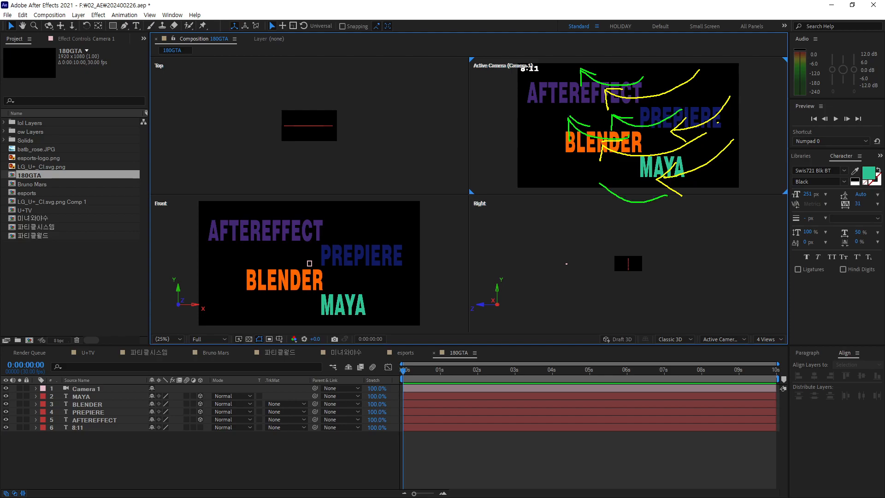
drag(601, 178, 638, 181)
mouse_move(715, 47)
mouse_down()
mouse_move(707, 63)
mouse_move(724, 74)
mouse_move(745, 66)
mouse_up()
drag(661, 54, 683, 72)
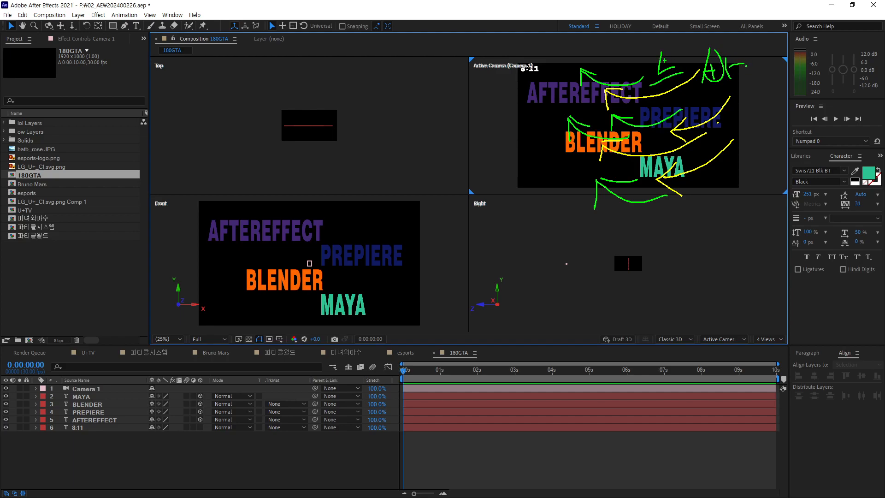
drag(617, 56, 644, 70)
drag(547, 38, 555, 63)
mouse_move(557, 32)
mouse_down()
mouse_move(577, 56)
mouse_move(568, 63)
mouse_up()
drag(560, 51, 571, 49)
mouse_move(562, 41)
mouse_down()
mouse_move(561, 59)
mouse_move(590, 56)
mouse_up()
drag(589, 48, 603, 40)
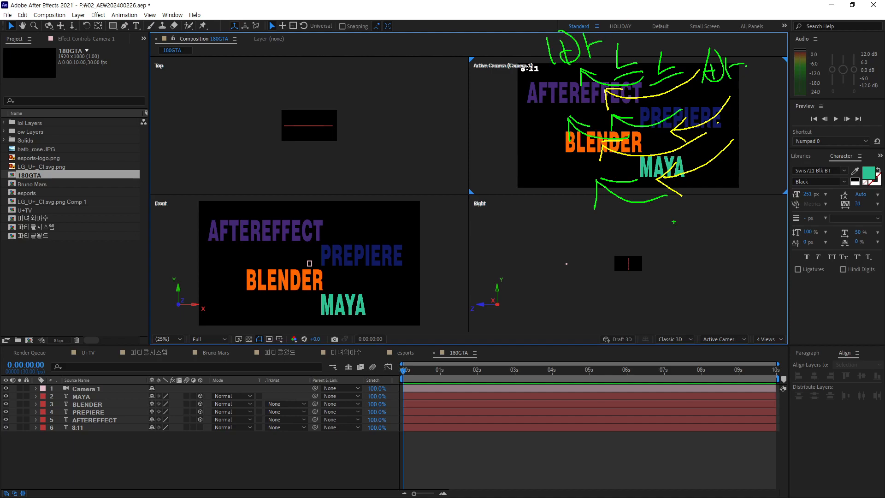
key(Escape)
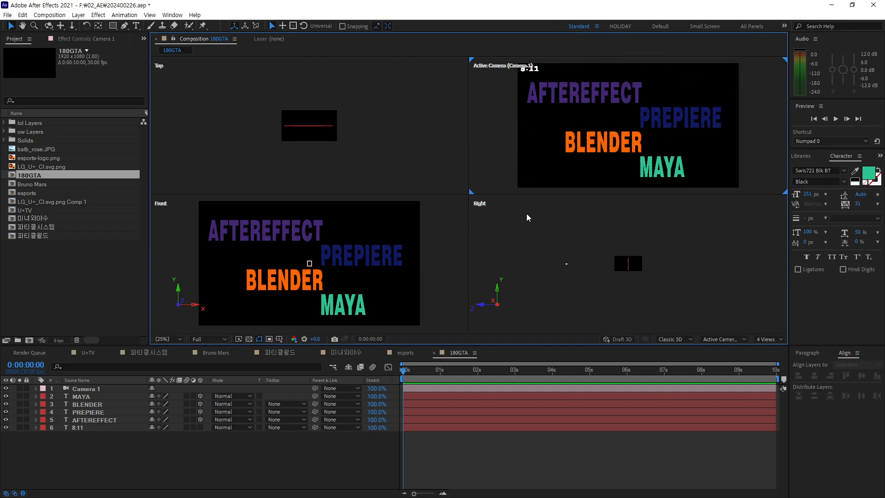
Select Camera 1 and frame its whole view cone in the Top view, leaving the camera selected.
click(95, 389)
click(375, 121)
drag(377, 167, 374, 107)
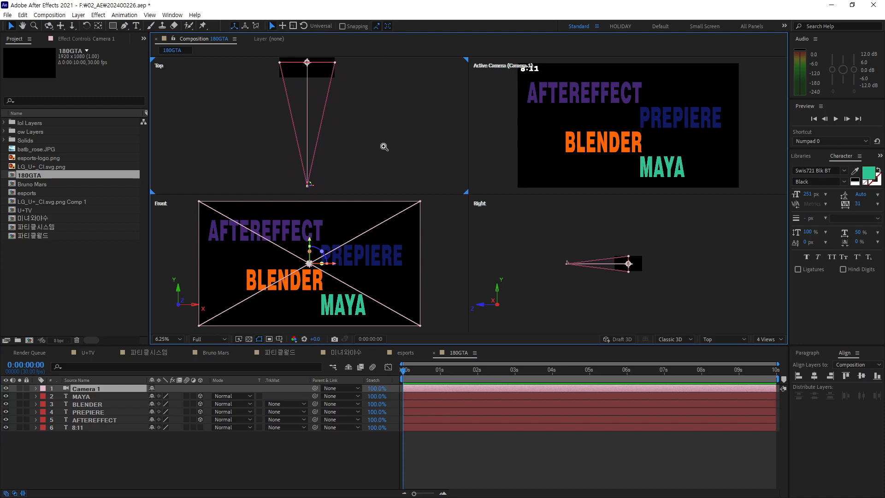
scroll(384, 147, down, 1)
drag(313, 113, 353, 126)
key(v)
click(313, 169)
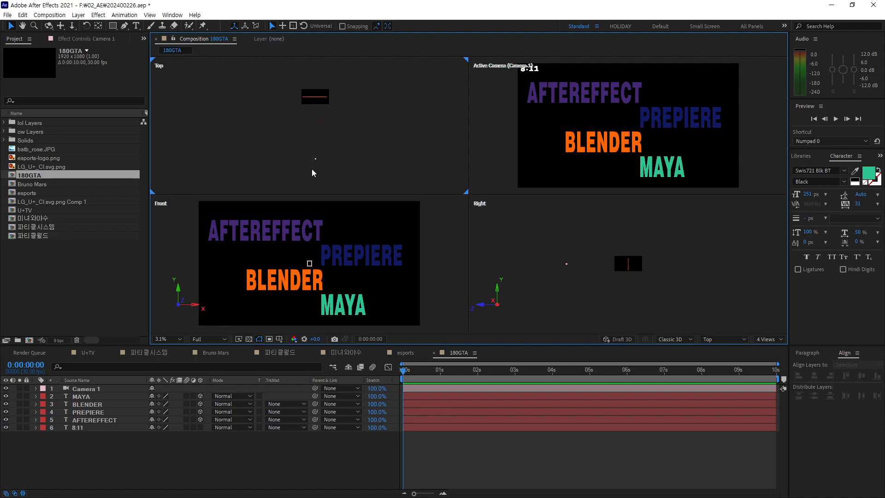
drag(315, 158, 320, 158)
click(350, 164)
key(ctrl+z)
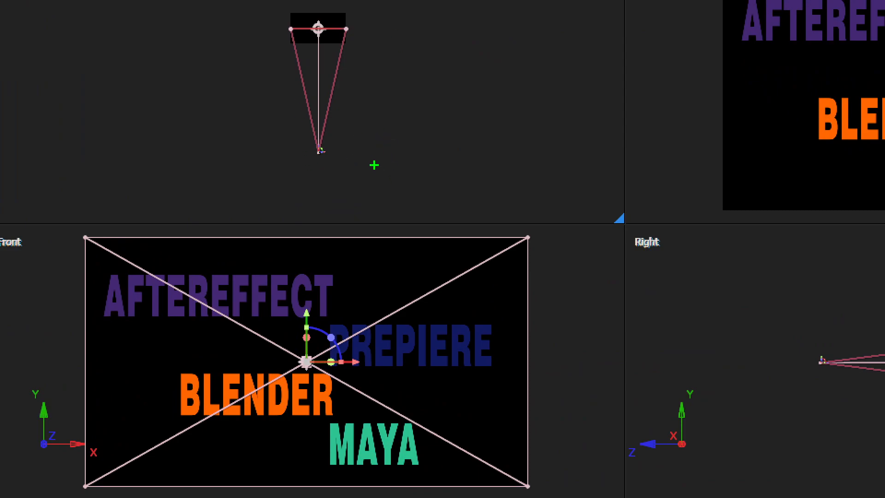
mouse_move(451, 66)
mouse_down()
mouse_move(429, 72)
mouse_move(451, 70)
mouse_up()
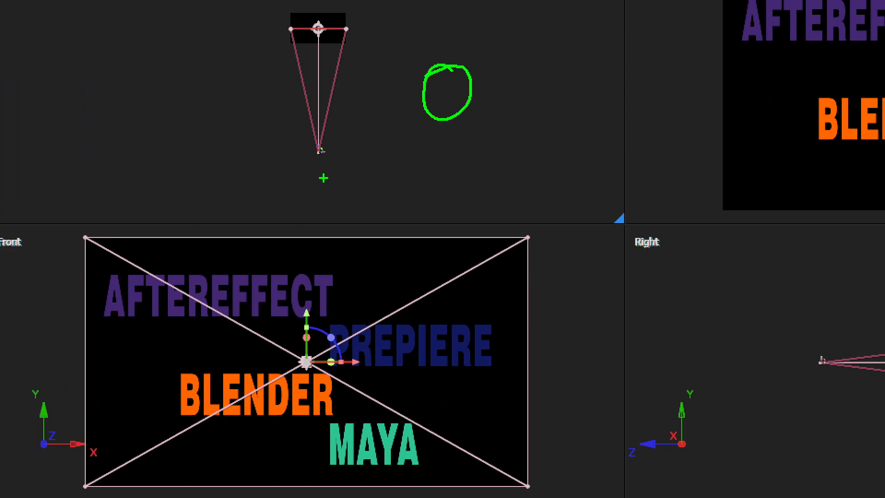
mouse_move(325, 161)
mouse_down()
mouse_move(442, 145)
mouse_move(412, 194)
mouse_up()
mouse_move(322, 26)
mouse_down()
mouse_move(333, 36)
mouse_move(305, 10)
mouse_move(330, 9)
mouse_up()
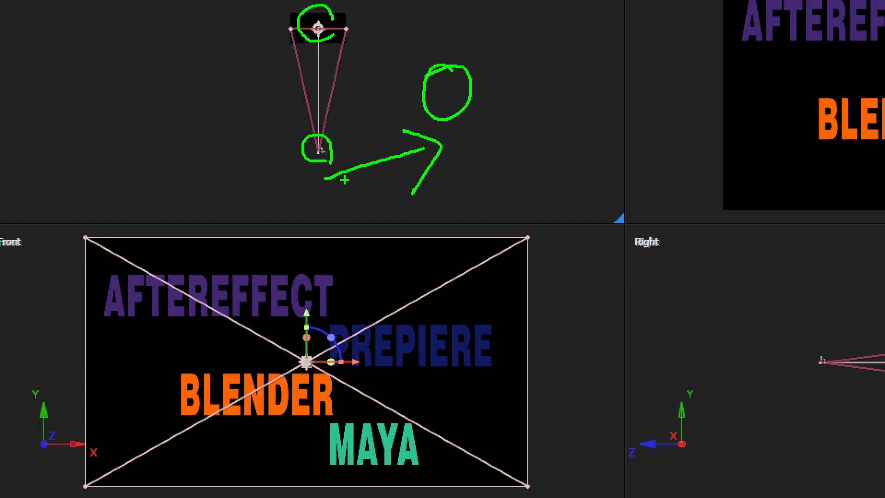
key(Escape)
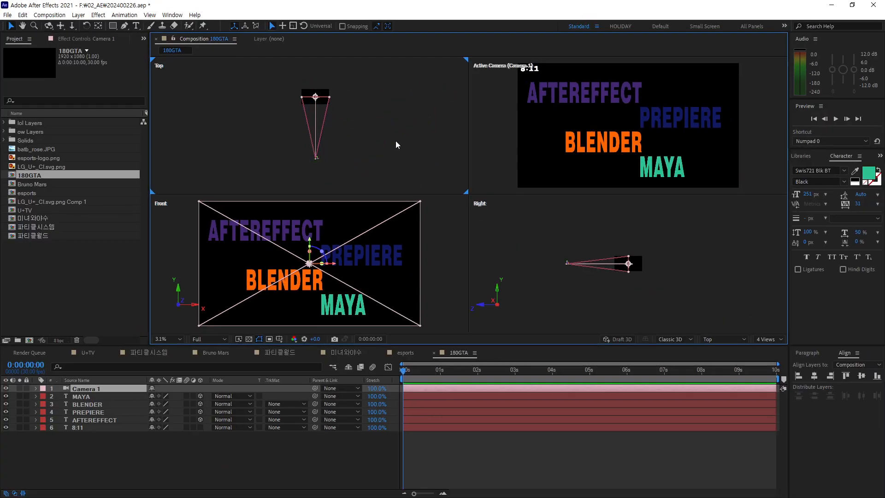
click(386, 132)
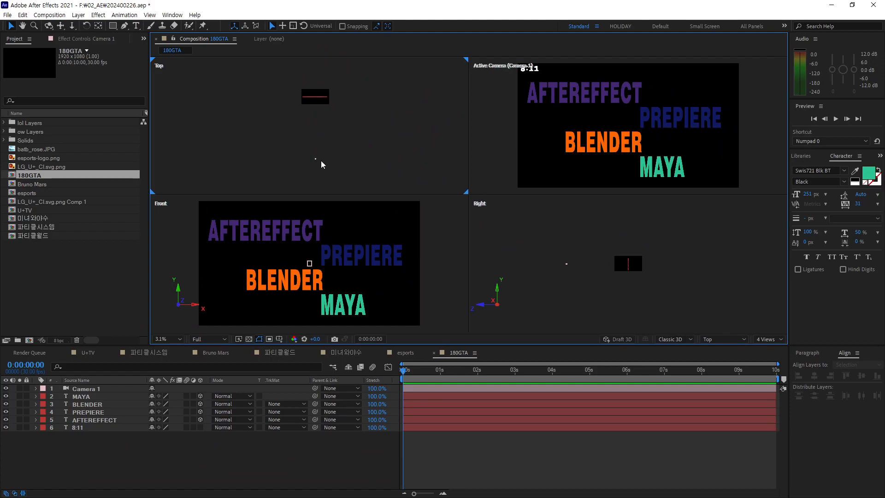
key(ctrl+1)
mouse_move(323, 168)
mouse_down()
mouse_move(418, 109)
mouse_move(394, 142)
mouse_up()
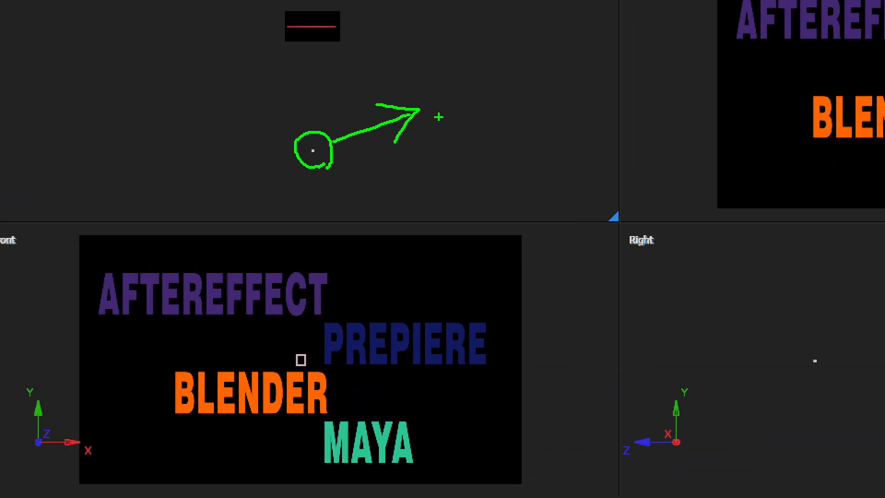
key(Escape)
Move Camera 1 diagonally away from its centred position in the Top view and raise it in the Right view for an oblique shot.
drag(316, 159, 272, 150)
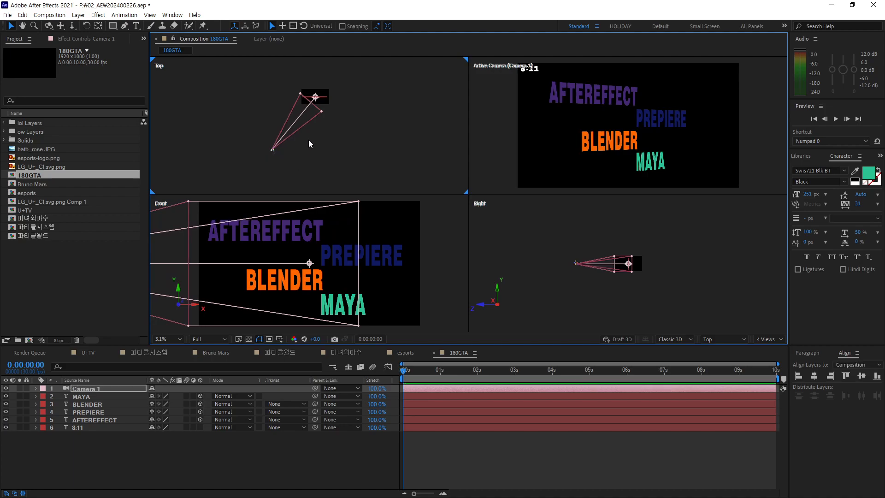
click(550, 275)
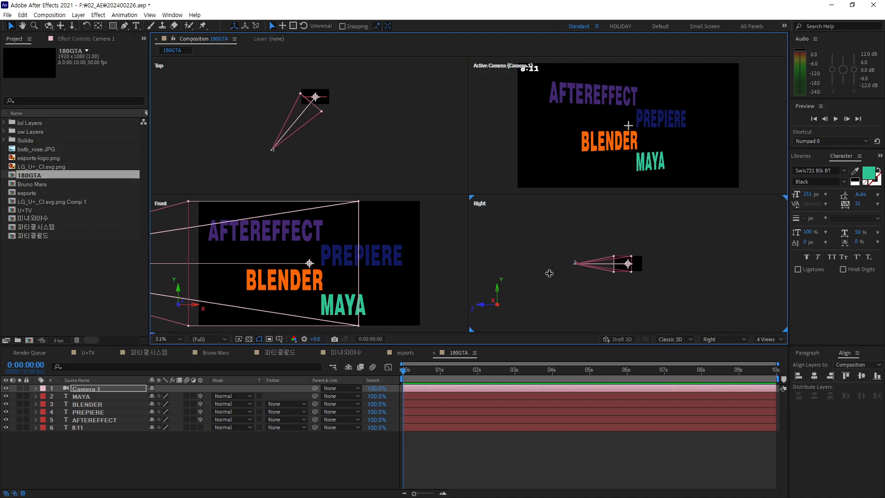
click(617, 297)
drag(576, 264, 575, 248)
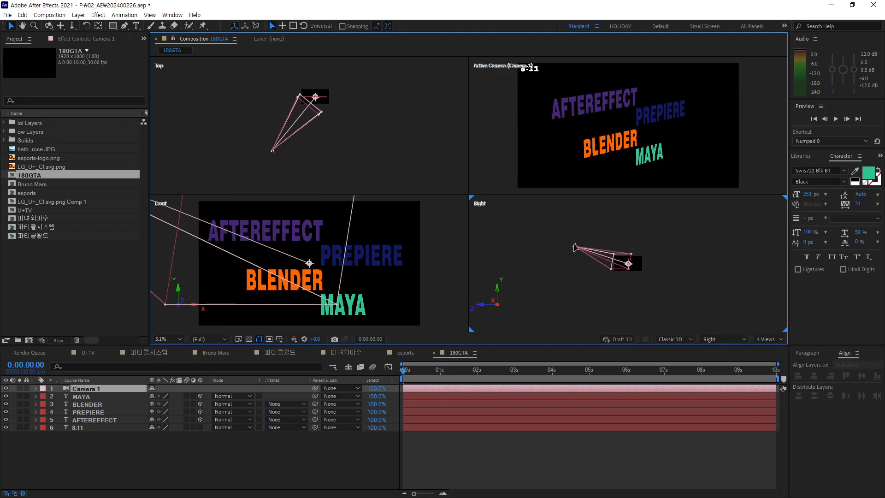
click(574, 304)
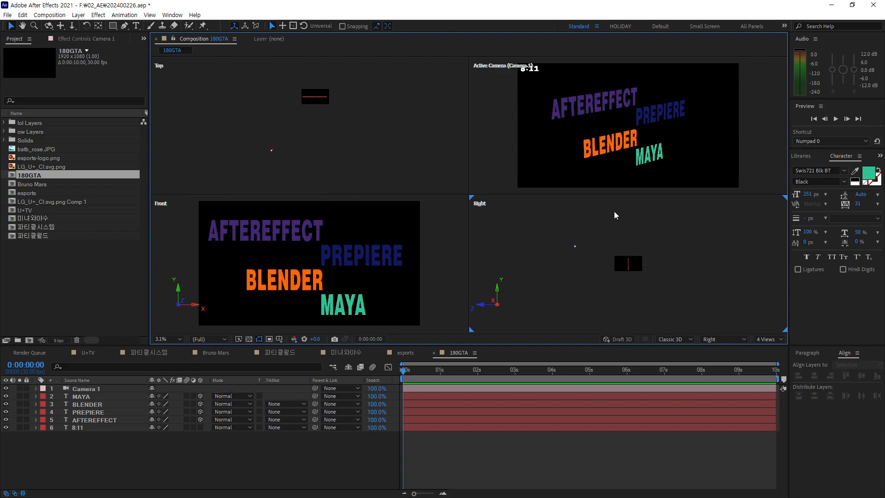
click(575, 247)
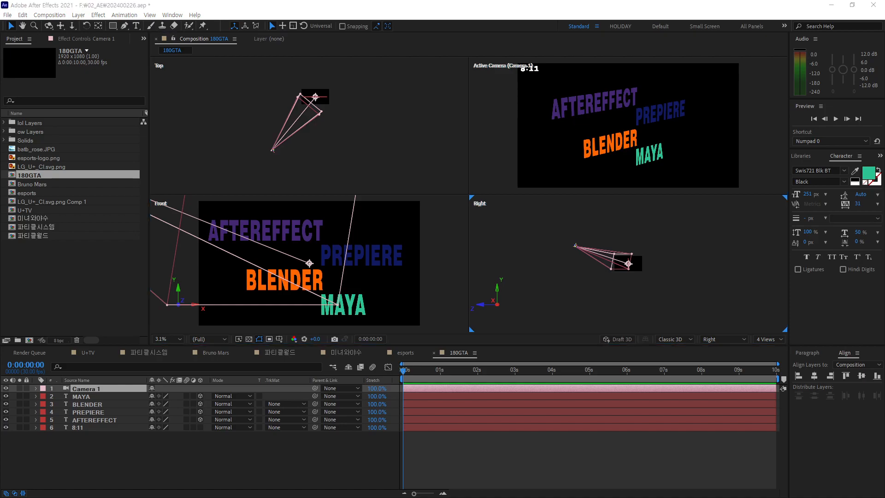
Select the AFTEREFFECT text layer and reveal its Orientation and Rotation properties.
click(601, 102)
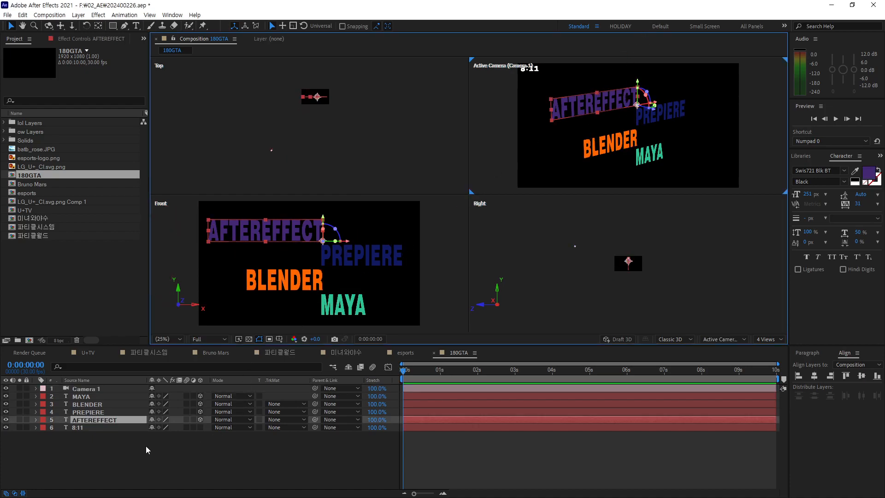
click(106, 421)
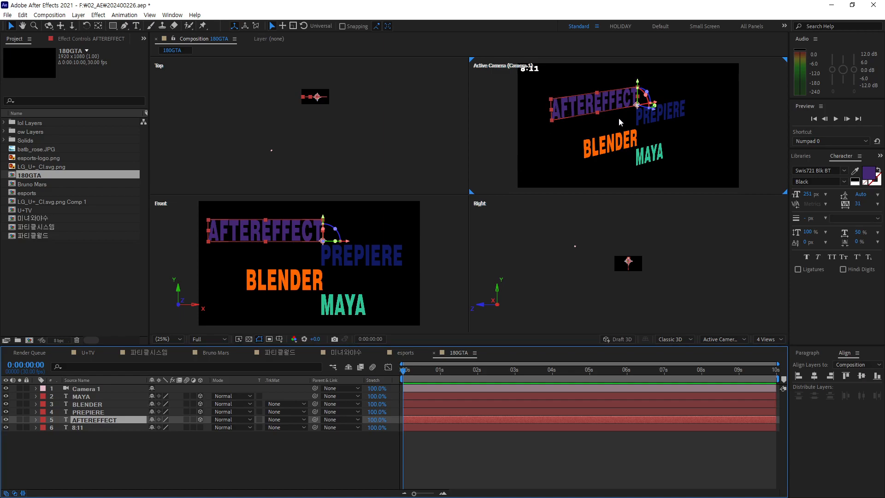
drag(607, 119, 610, 126)
key(r)
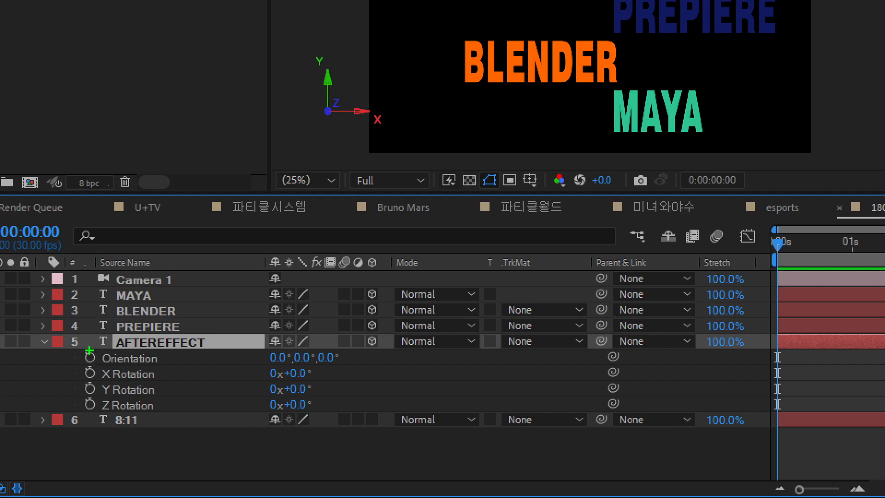
drag(56, 422, 83, 427)
drag(140, 355, 344, 367)
mouse_move(91, 367)
mouse_down()
mouse_move(203, 412)
mouse_move(348, 411)
mouse_move(341, 416)
mouse_up()
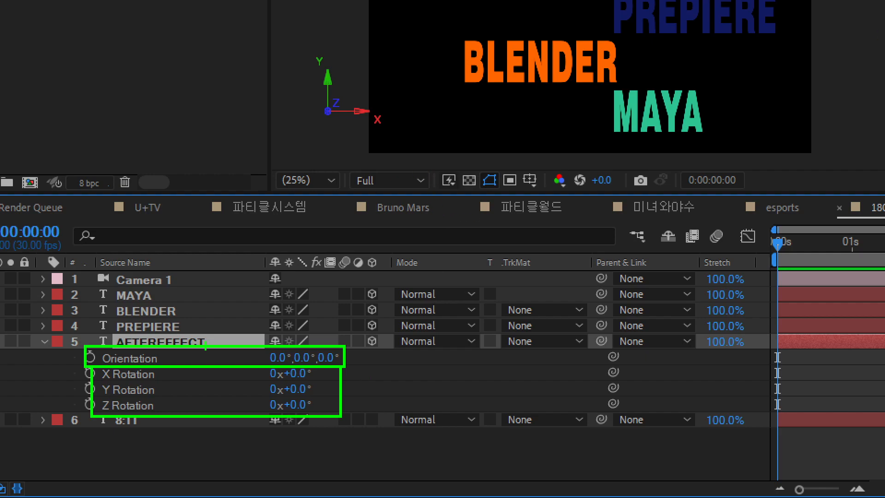
mouse_move(164, 373)
mouse_down()
mouse_move(189, 369)
mouse_move(165, 407)
mouse_up()
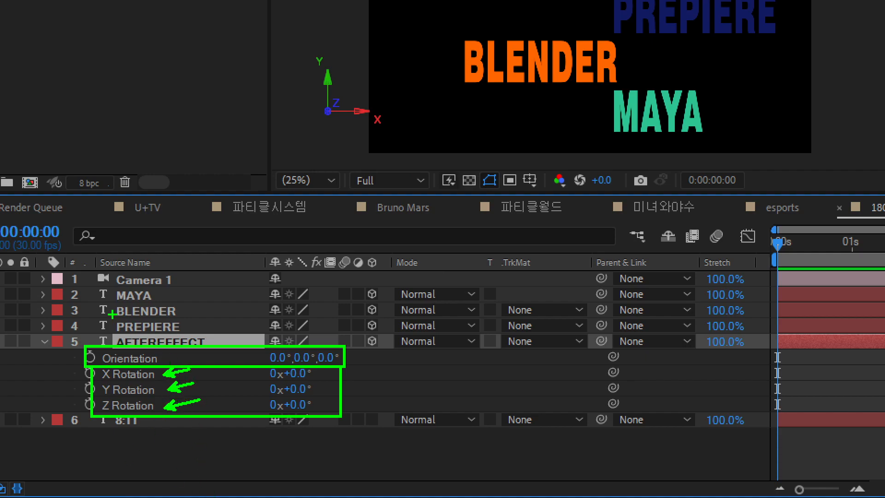
mouse_move(82, 349)
mouse_down()
mouse_move(58, 375)
mouse_move(17, 350)
mouse_up()
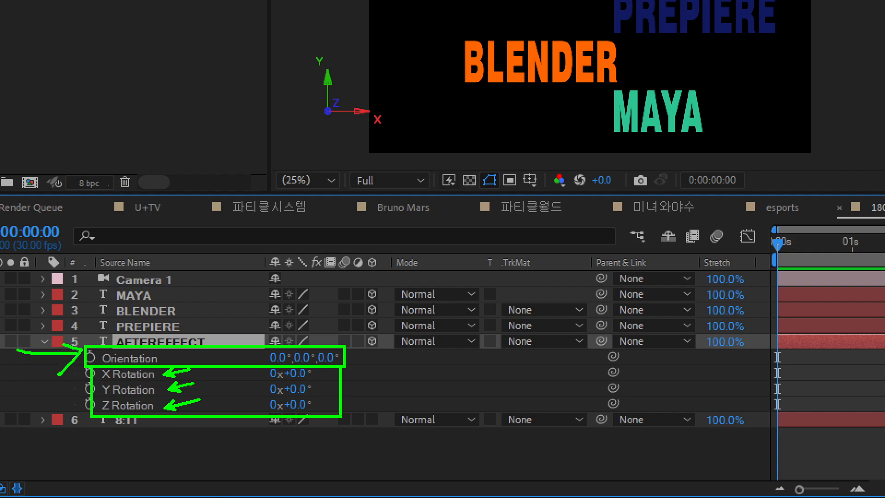
mouse_move(65, 377)
mouse_down()
mouse_move(85, 401)
mouse_move(60, 407)
mouse_move(77, 387)
mouse_move(21, 390)
mouse_up()
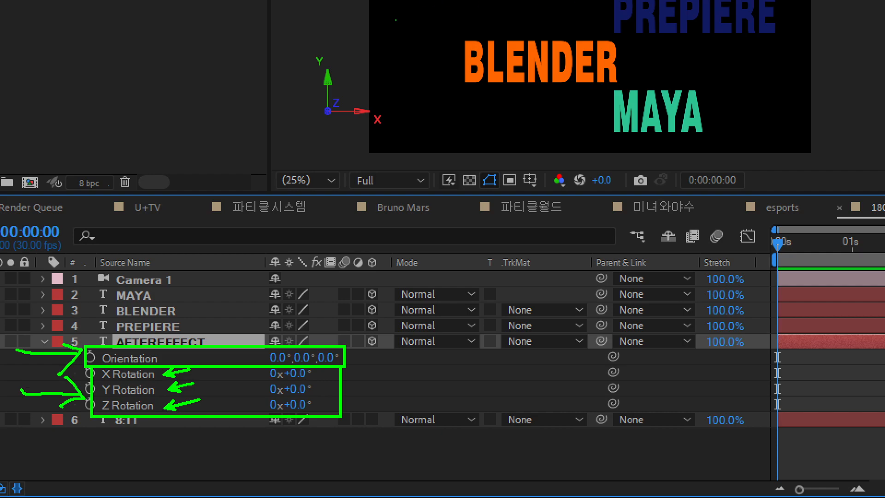
mouse_move(143, 366)
mouse_down()
mouse_move(111, 329)
mouse_move(149, 362)
mouse_move(230, 276)
mouse_up()
mouse_move(261, 227)
mouse_down()
mouse_move(250, 262)
mouse_move(265, 276)
mouse_up()
drag(310, 205, 341, 242)
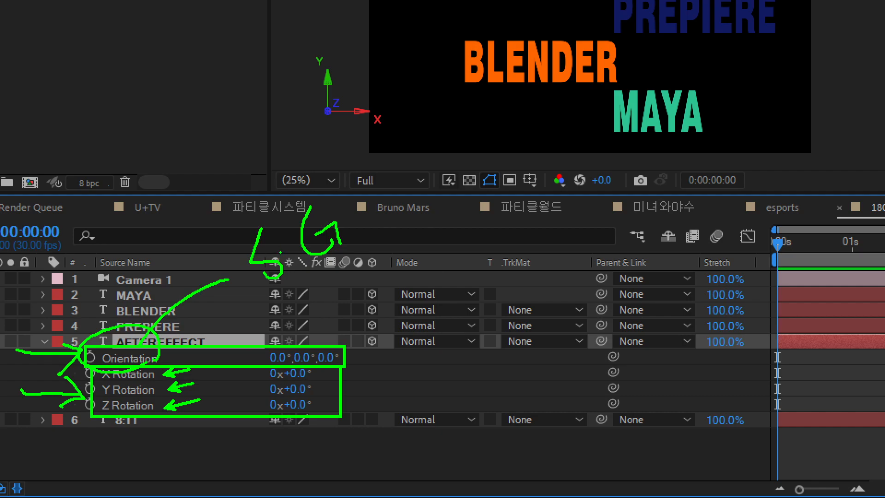
mouse_move(155, 424)
mouse_down()
mouse_move(129, 429)
mouse_move(92, 352)
mouse_up()
drag(177, 373, 179, 433)
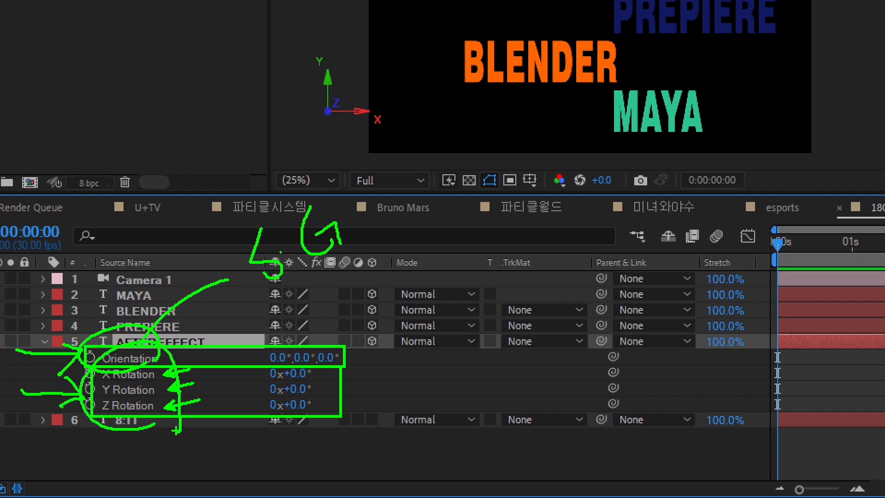
mouse_move(173, 357)
mouse_down()
mouse_move(271, 308)
mouse_move(317, 329)
mouse_move(319, 282)
mouse_up()
click(348, 294)
mouse_move(374, 255)
mouse_down()
mouse_move(393, 278)
mouse_move(395, 271)
mouse_move(405, 295)
mouse_up()
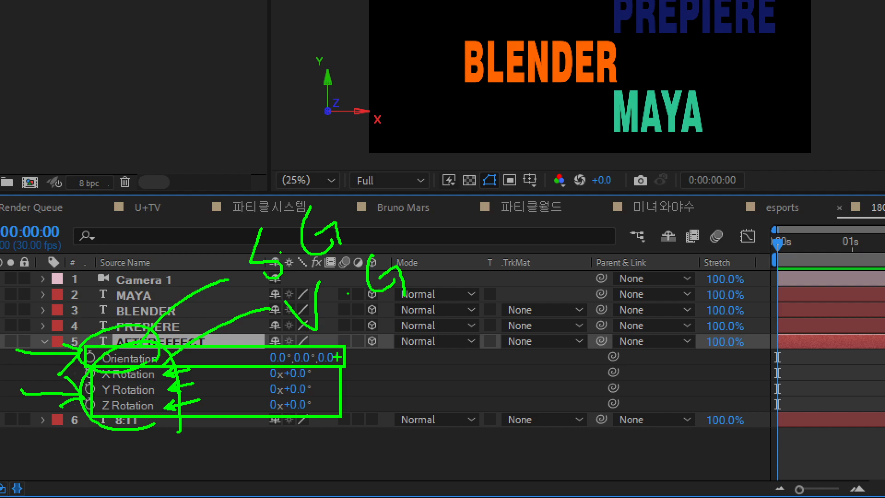
key(Escape)
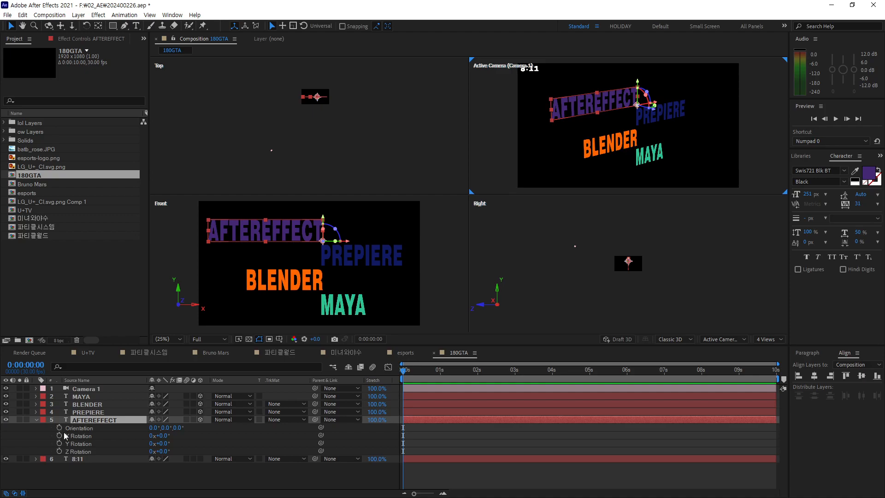
Set the AFTEREFFECT layer's Y Rotation to -180° and start keyframing it at 0:00:00:00.
drag(163, 442, 91, 454)
click(162, 443)
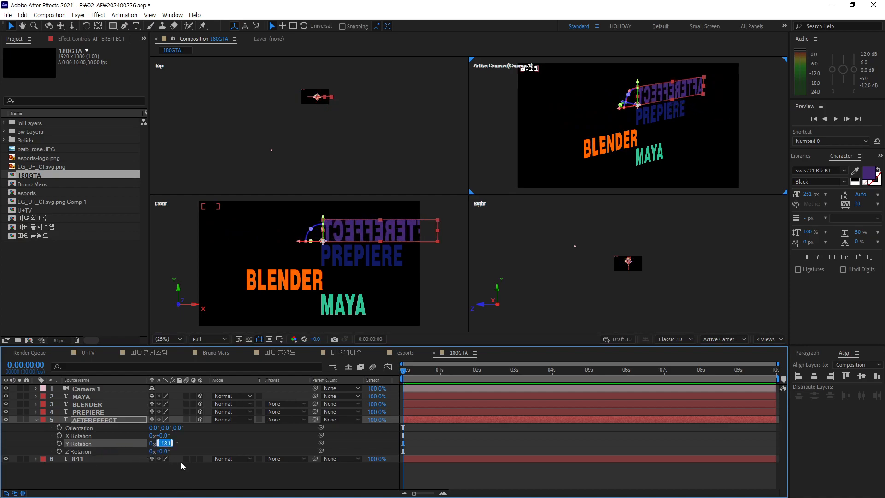
text(-180)
key(Return)
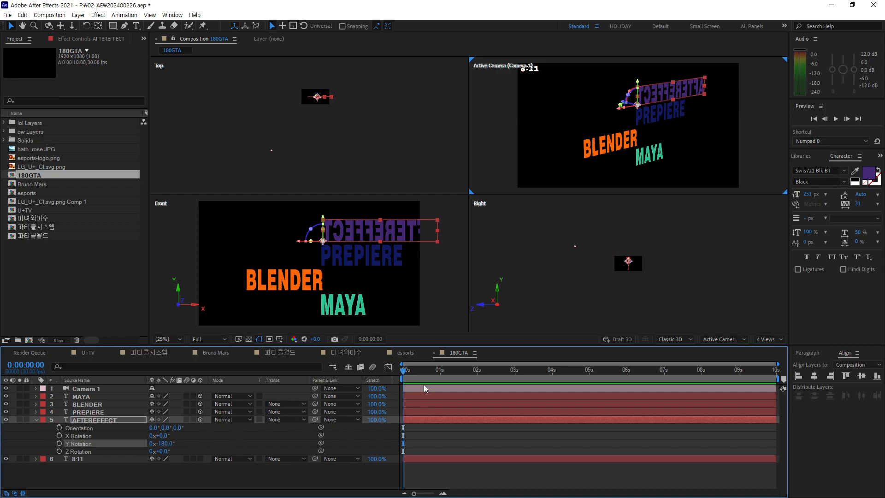
click(60, 444)
Add a Y Rotation keyframe of -60° to the AFTEREFFECT layer at 0:00:01:00.
drag(409, 372, 441, 378)
key(Page_Up)
key(Page_Up)
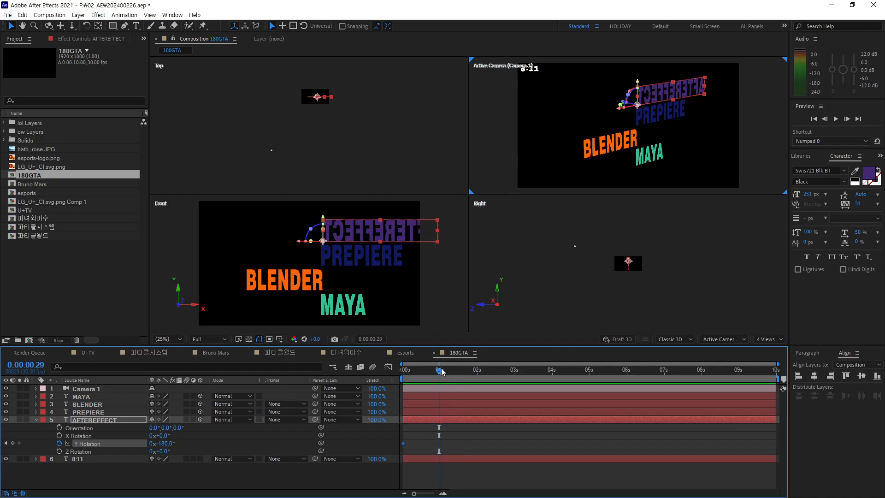
drag(438, 375, 440, 375)
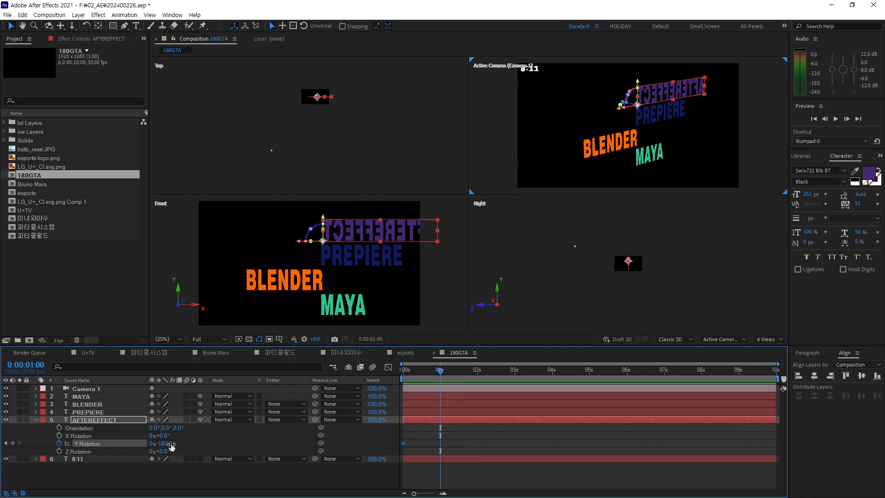
drag(165, 443, 219, 439)
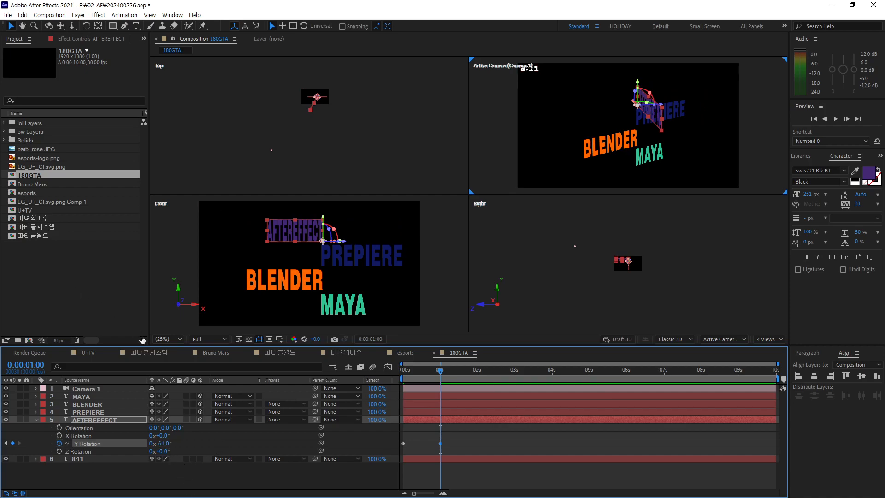
click(163, 443)
text(-60)
key(Return)
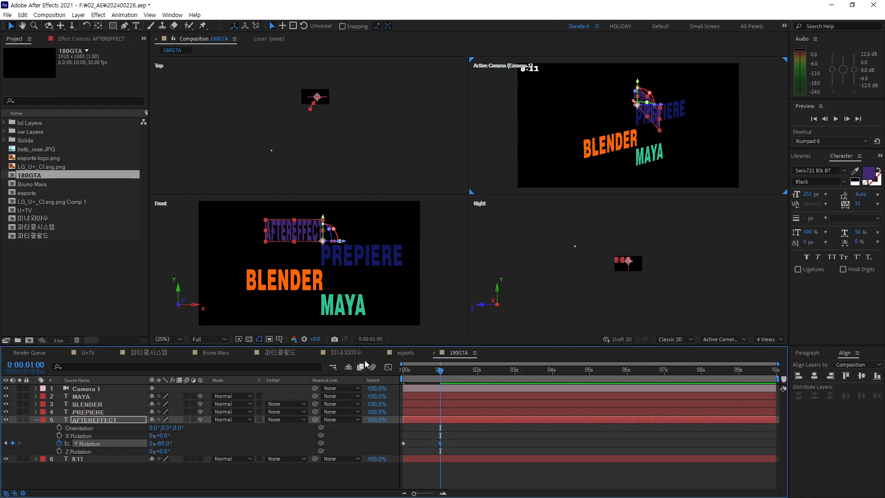
Add a Y Rotation keyframe of -40° to the AFTEREFFECT layer at 0:00:02:00.
drag(436, 375, 477, 388)
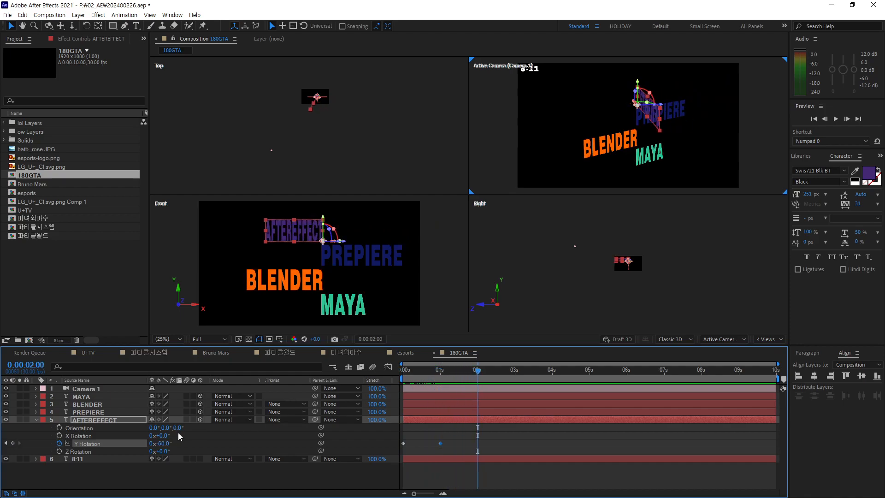
drag(159, 443, 177, 443)
click(166, 443)
text(-40)
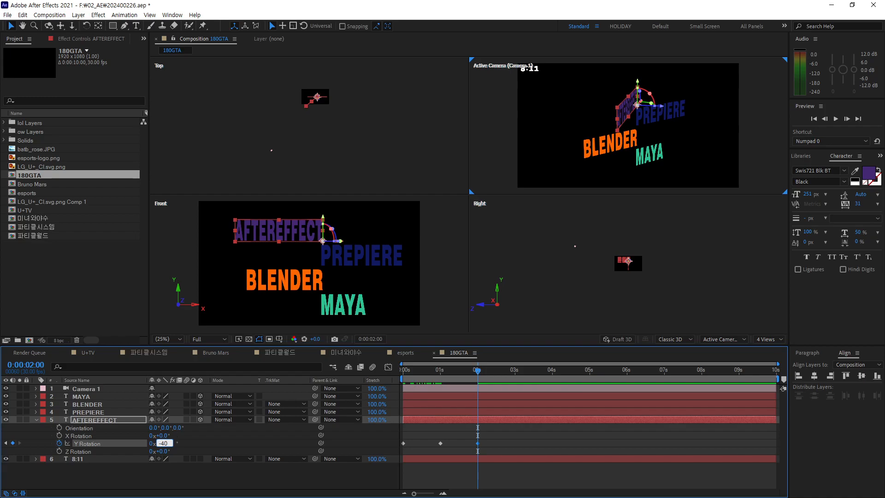
key(Return)
Add a Y Rotation keyframe to the AFTEREFFECT layer at 0:00:03:00, trying 0° before raising it to 50°.
drag(478, 373, 516, 382)
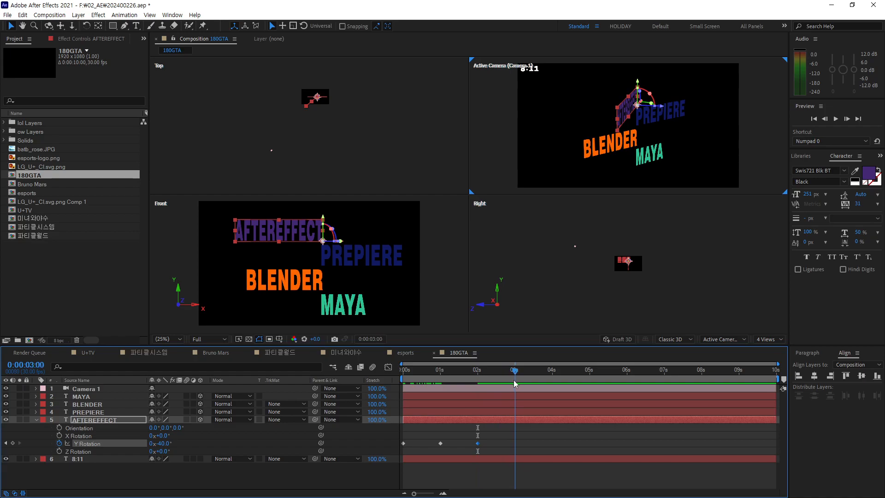
click(163, 443)
text(0)
key(Return)
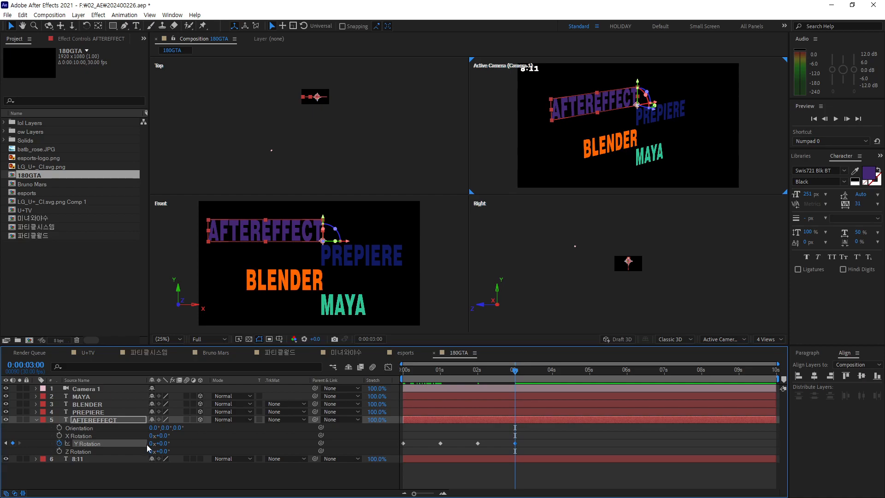
drag(162, 443, 188, 443)
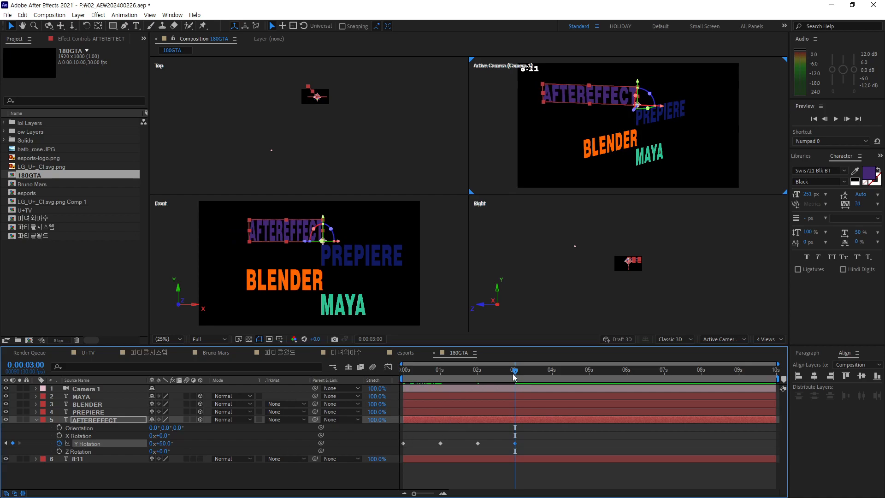
Play and scrub through the AFTEREFFECT word's rotation animation, returning the current time to 0:00:00:00.
drag(513, 370, 392, 400)
key(space)
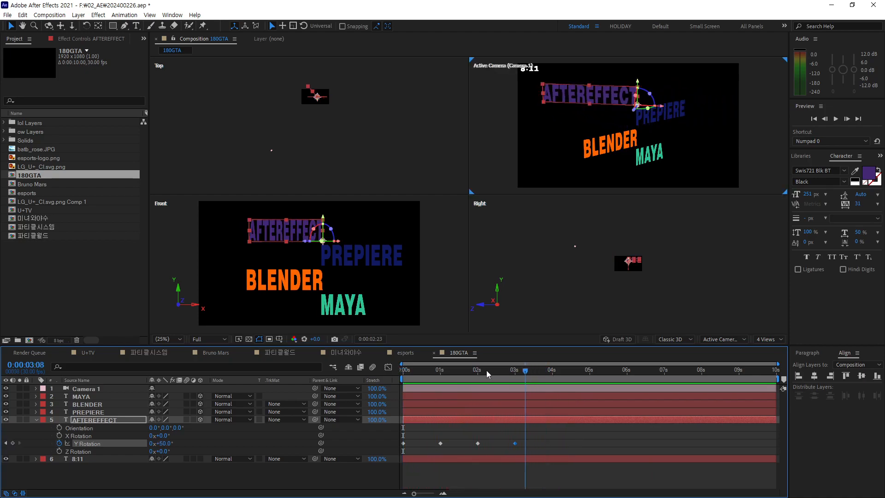
key(space)
drag(404, 369, 515, 388)
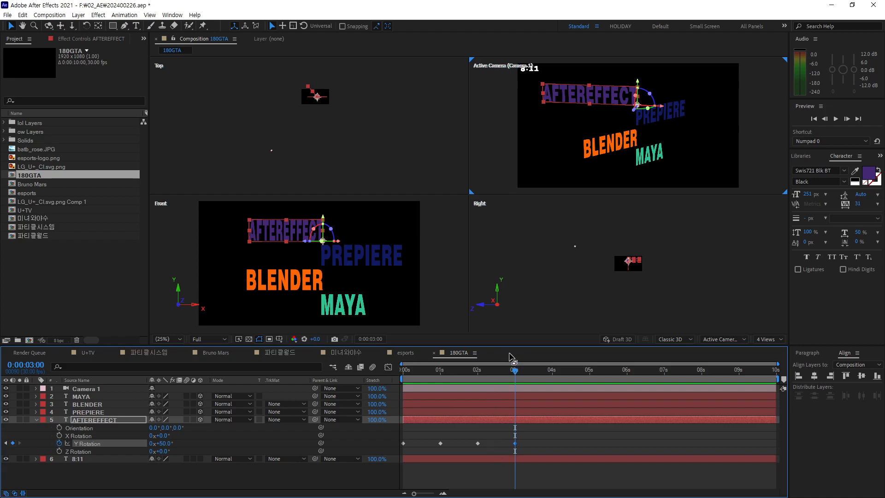
drag(514, 375, 367, 390)
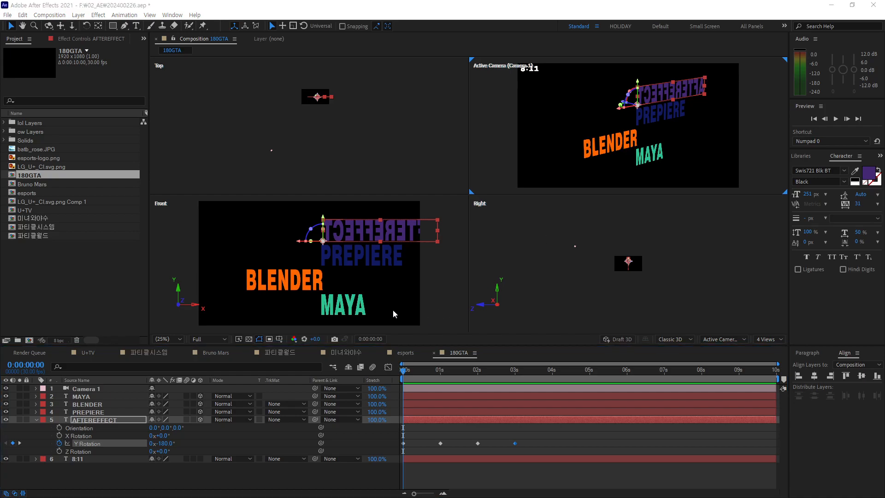
mouse_move(405, 370)
mouse_down()
mouse_move(510, 355)
mouse_move(388, 368)
mouse_up()
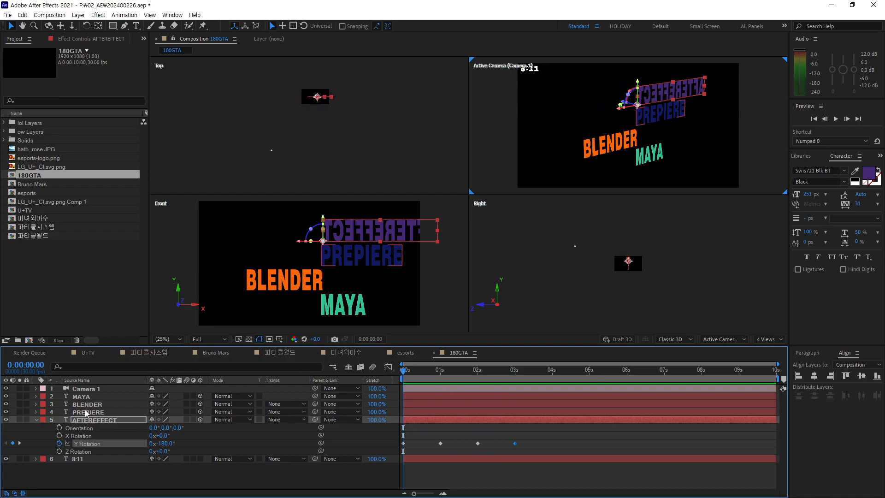
Copy the AFTEREFFECT layer's Y Rotation keyframes and paste them onto the BLENDER layer at 0:00:00:00.
click(277, 281)
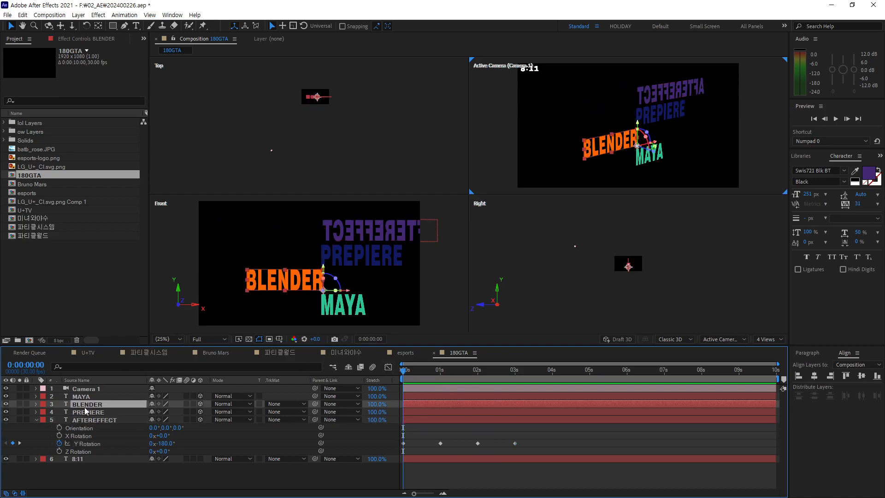
click(94, 444)
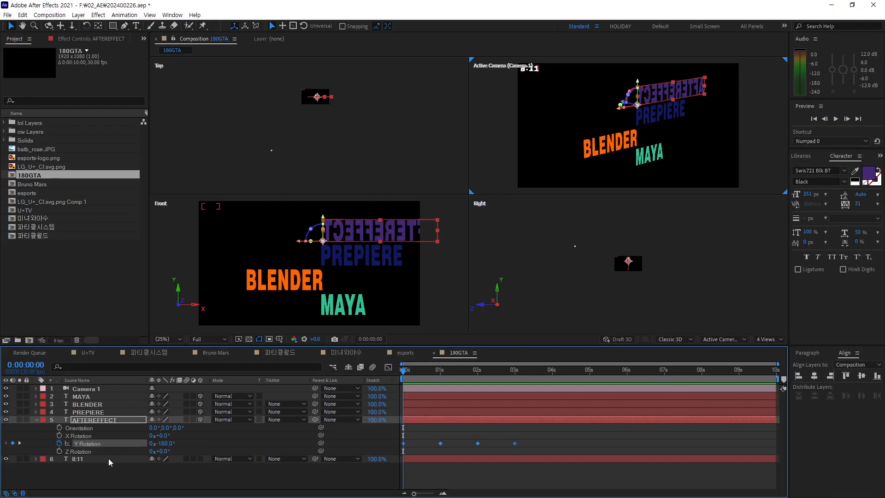
click(98, 406)
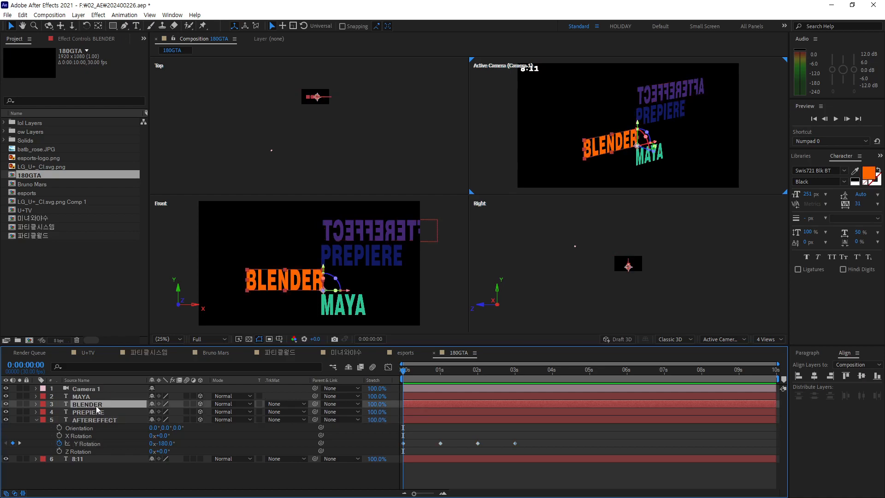
key(ctrl+v)
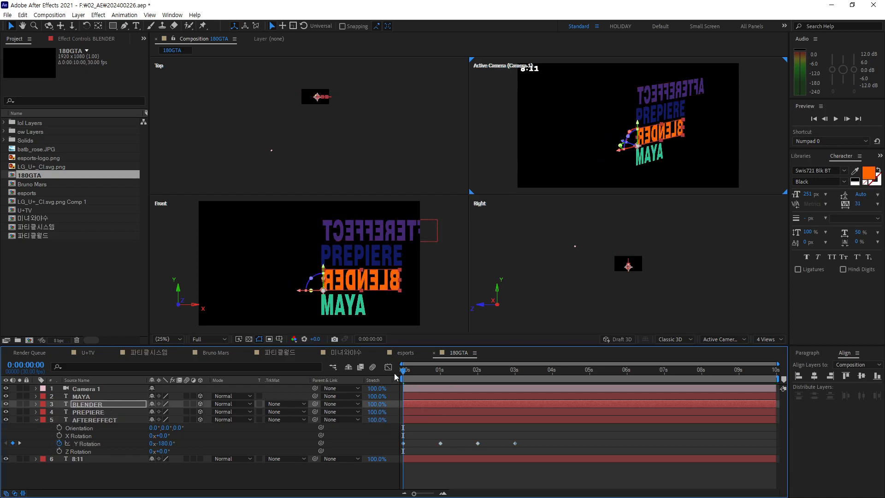
Play and scrub through the rotation of the AFTEREFFECT and BLENDER words, returning the current time to 0:00:00:00.
key(space)
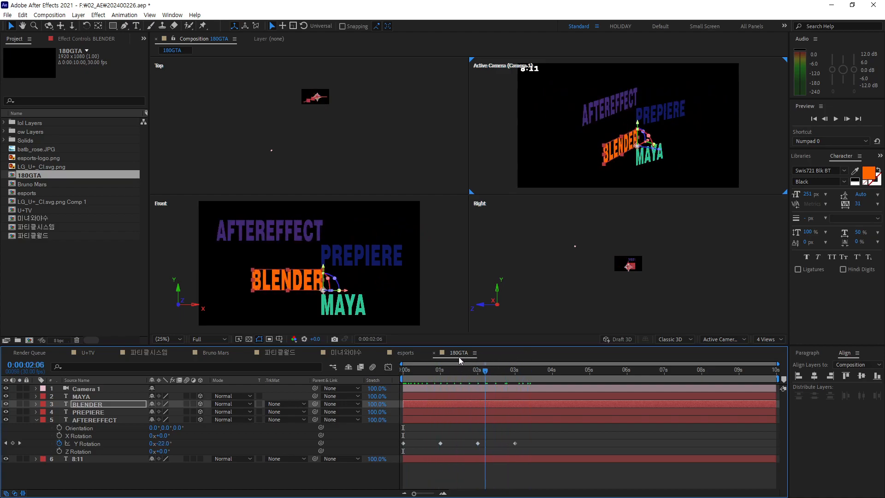
key(space)
drag(402, 369, 460, 385)
key(Home)
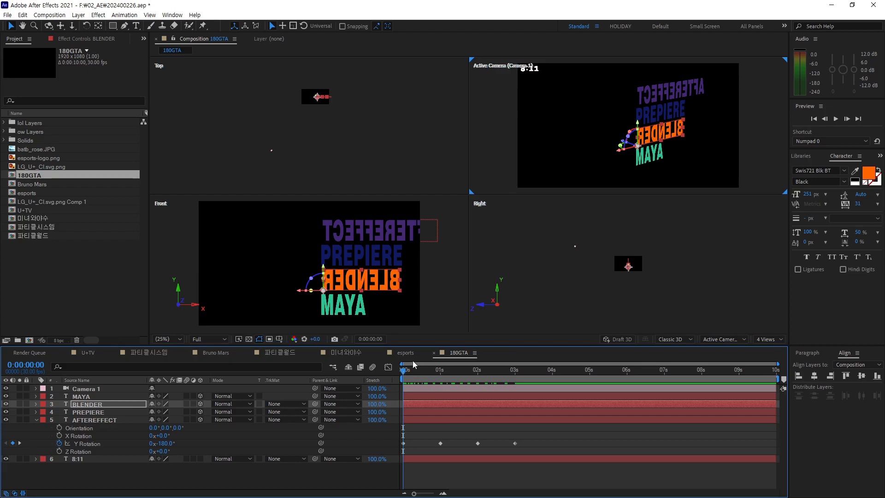
Open the Graph Editor on the AFTEREFFECT layer's Y Rotation and scrub through its speed graph, returning to 0:00:00:00.
click(109, 420)
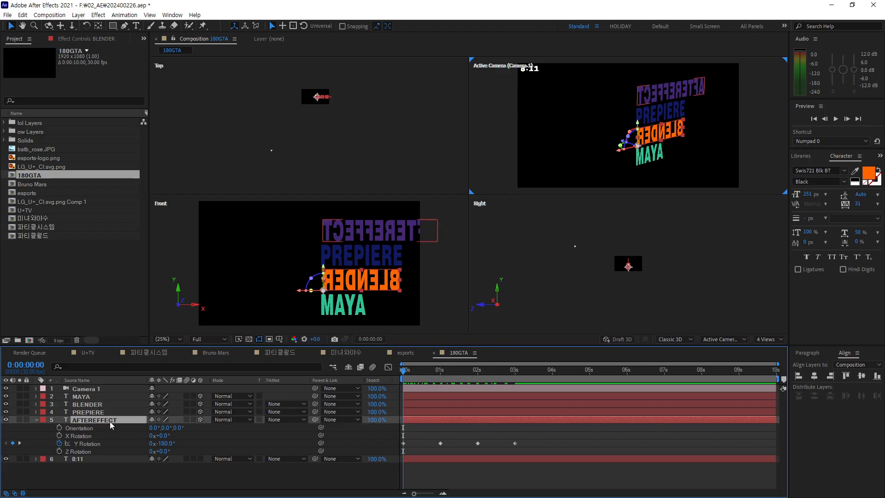
click(389, 367)
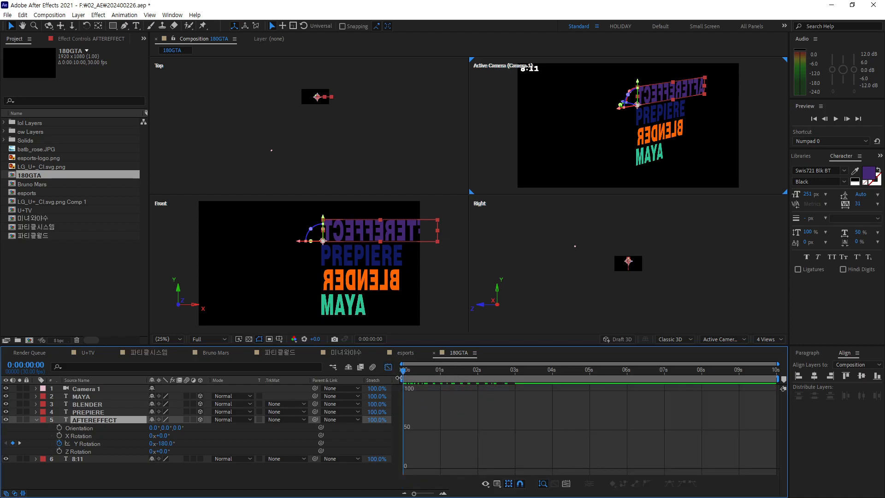
click(97, 444)
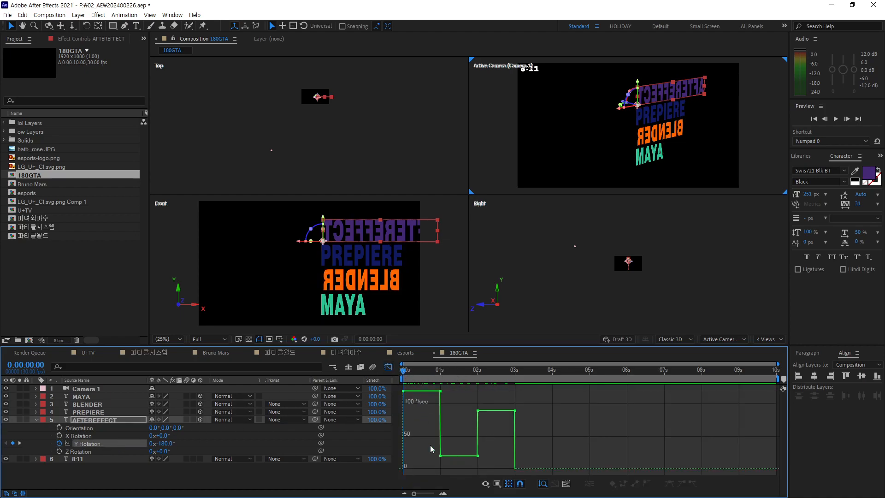
drag(404, 370, 538, 386)
key(Home)
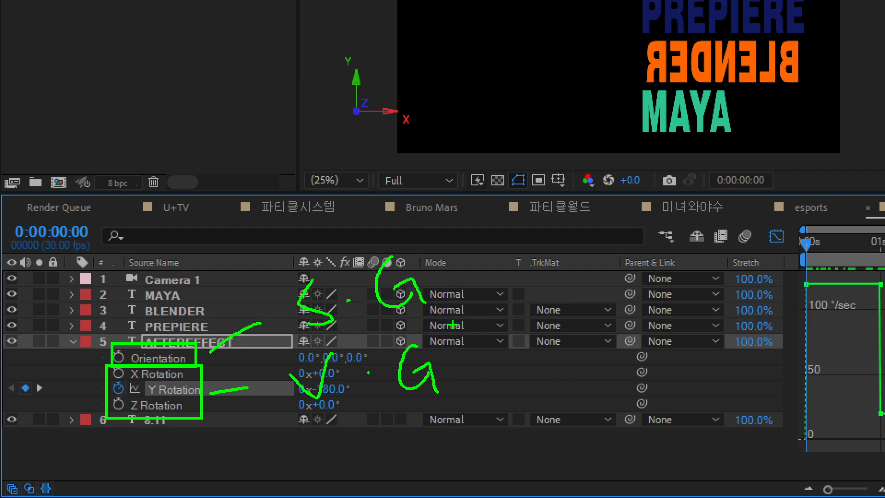
Switch the Graph Editor for the AFTEREFFECT layer's Y Rotation to Edit Value Graph.
key(Escape)
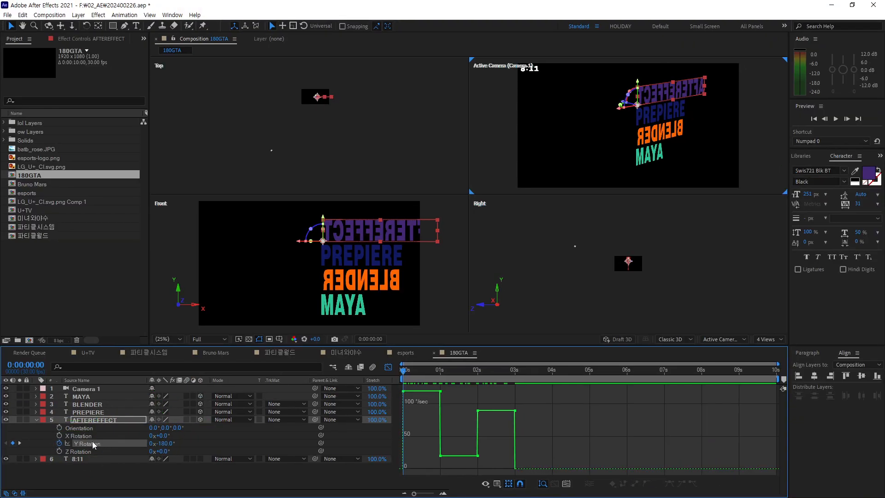
click(184, 388)
click(162, 466)
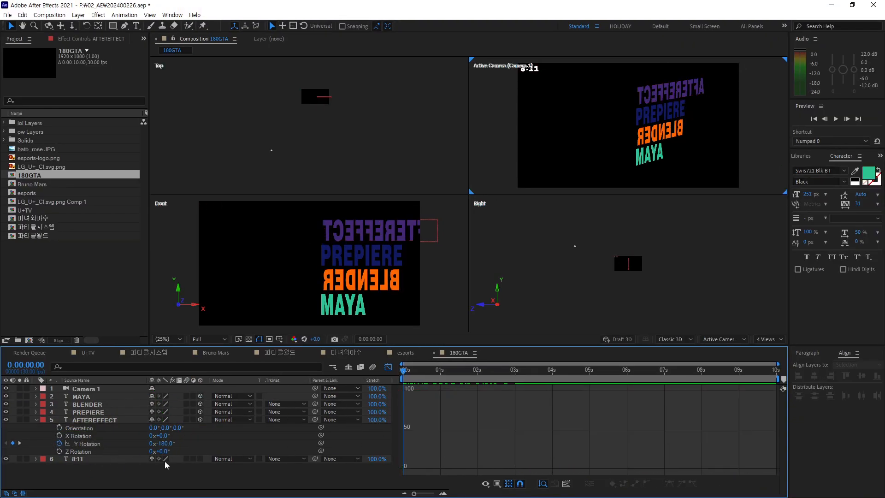
click(93, 444)
click(497, 483)
click(521, 398)
key(ctrl+1)
drag(496, 476, 505, 490)
drag(500, 453, 517, 446)
mouse_move(607, 367)
mouse_down()
mouse_move(585, 423)
mouse_move(598, 408)
mouse_move(625, 444)
mouse_up()
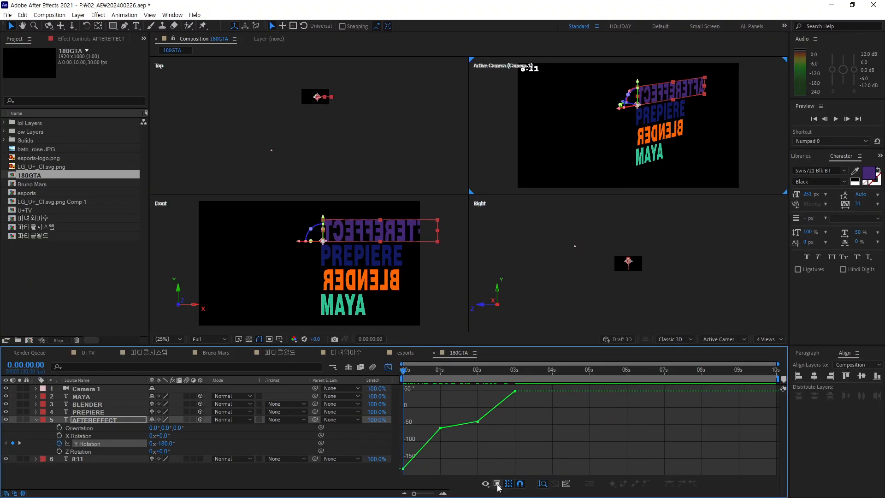
click(494, 469)
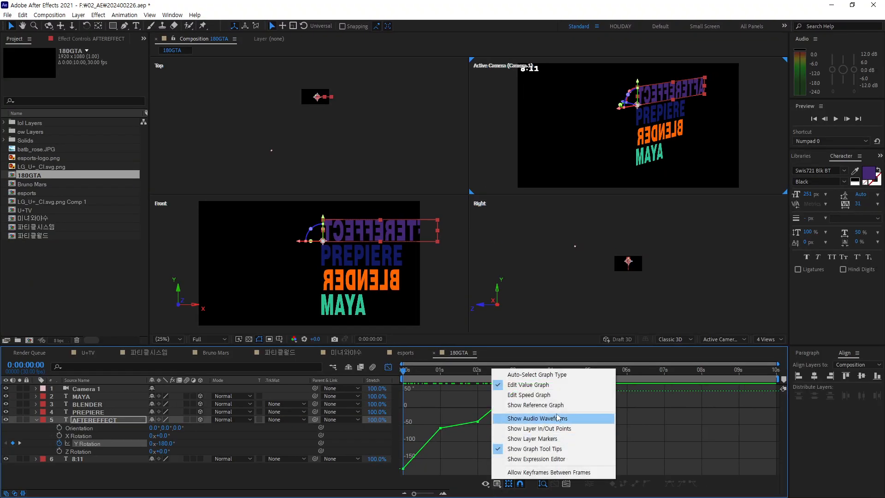
click(470, 448)
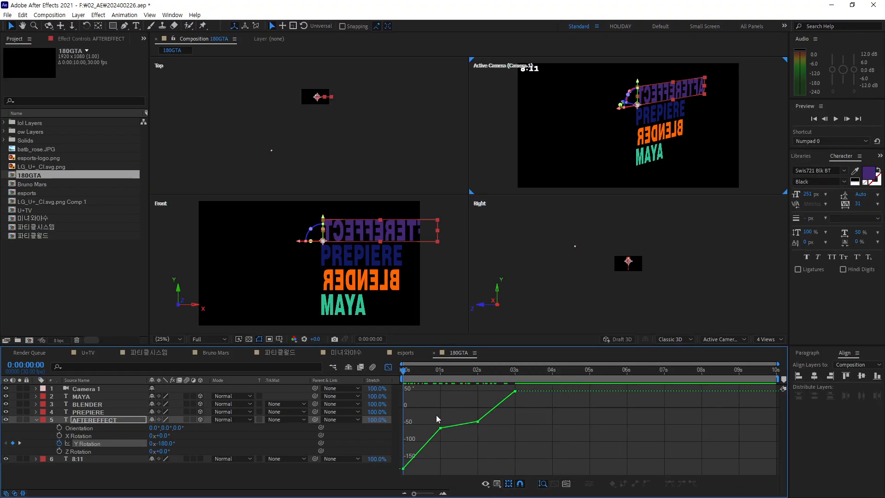
Select all of the AFTEREFFECT layer's Y Rotation keyframes and ease them in and out.
click(93, 446)
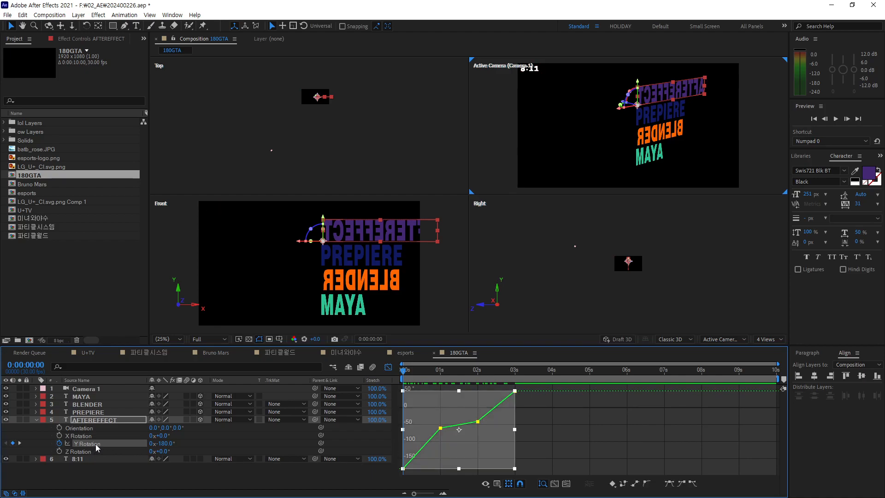
click(681, 485)
click(694, 486)
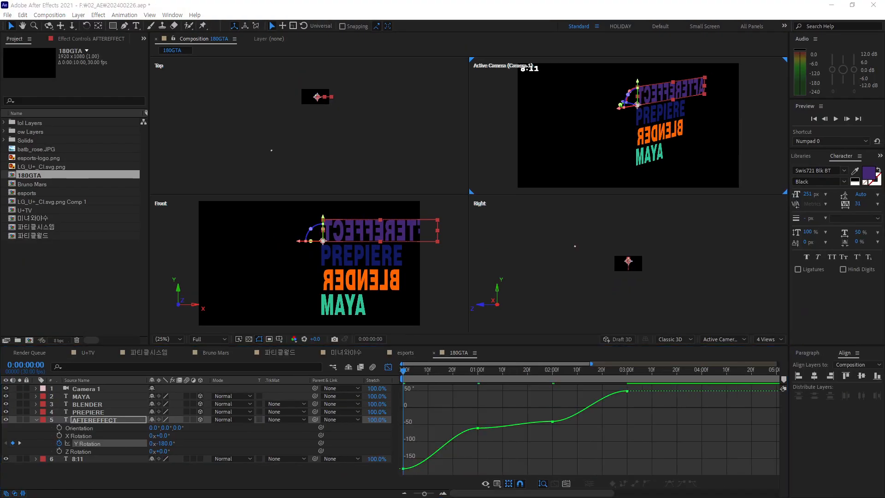
Reshape the AFTEREFFECT Y Rotation curve to leave the 0:00:00:00 keyframe steeply and reach the 0:00:03:00 keyframe steeply.
click(404, 468)
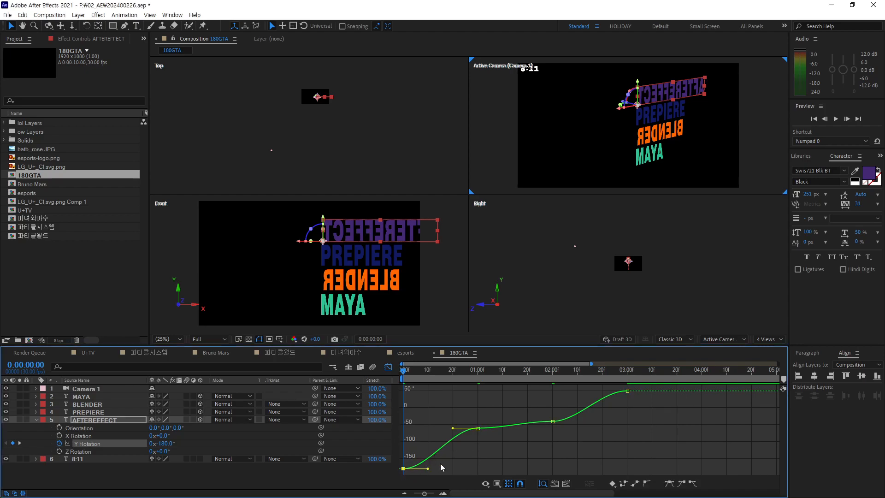
drag(428, 470, 422, 449)
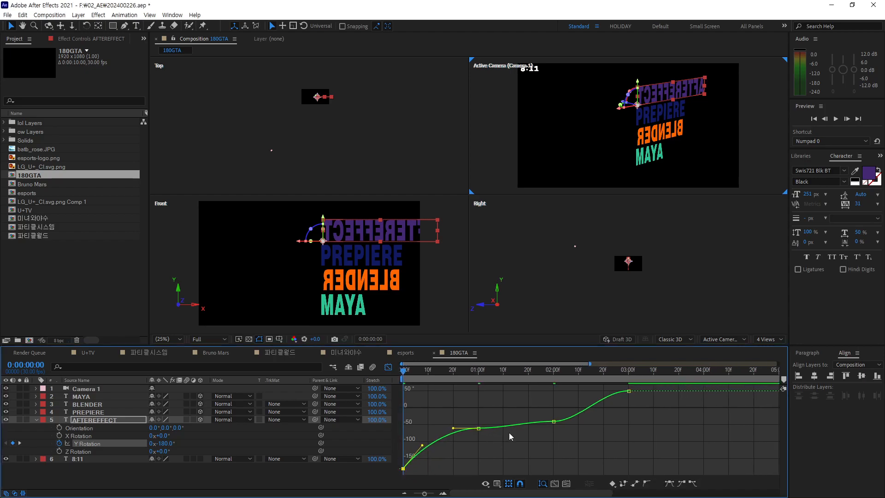
key(minus)
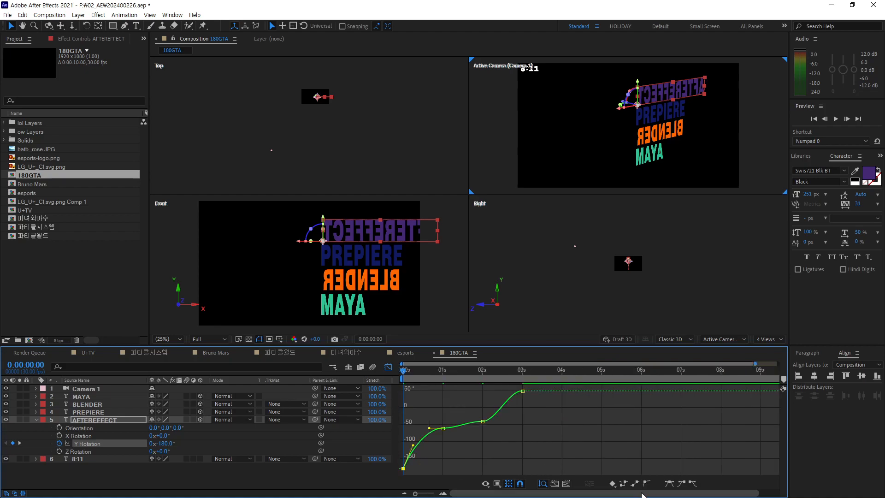
click(444, 493)
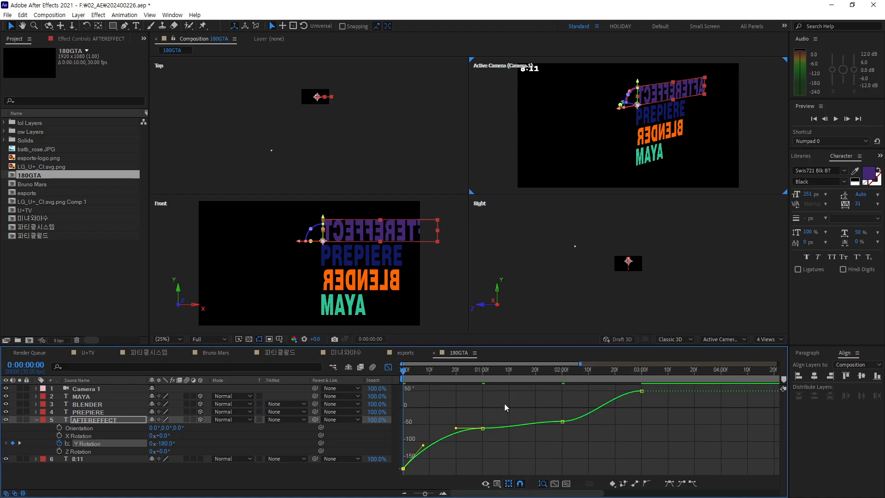
click(519, 431)
click(562, 421)
drag(616, 391, 629, 410)
Tilt the curve handles at the 0:00:01:00 and 0:00:02:00 keyframes to smooth the slow middle section of the AFTEREFFECT rotation.
click(482, 428)
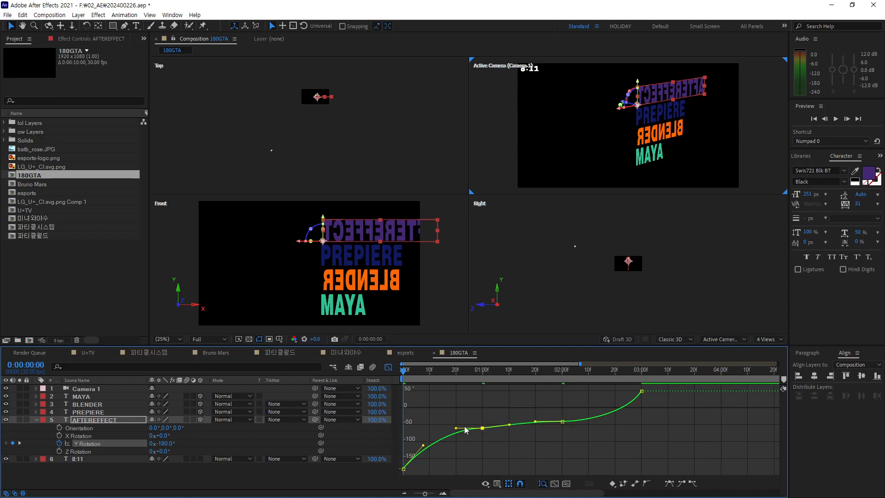
drag(456, 428, 457, 435)
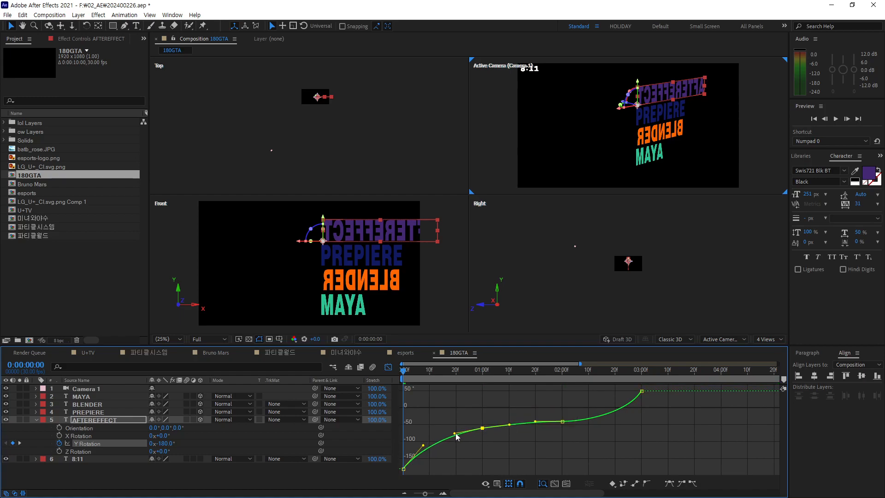
drag(535, 421, 535, 424)
drag(588, 420, 588, 419)
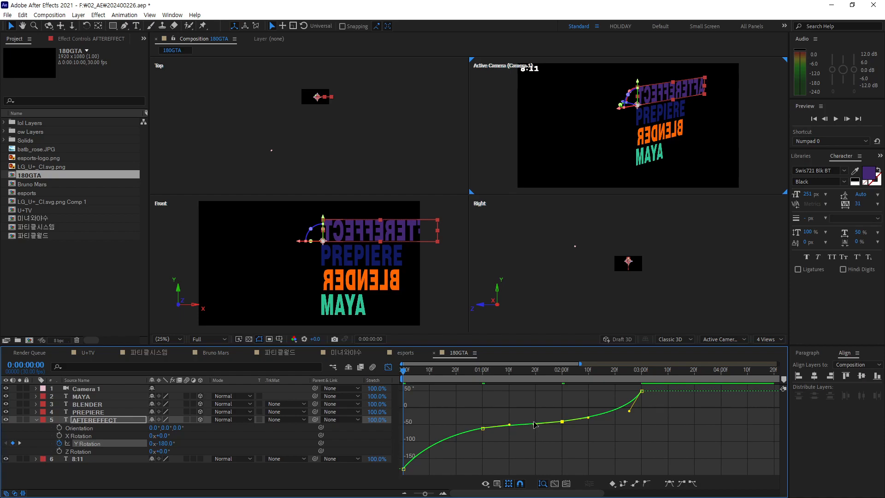
drag(589, 417, 597, 419)
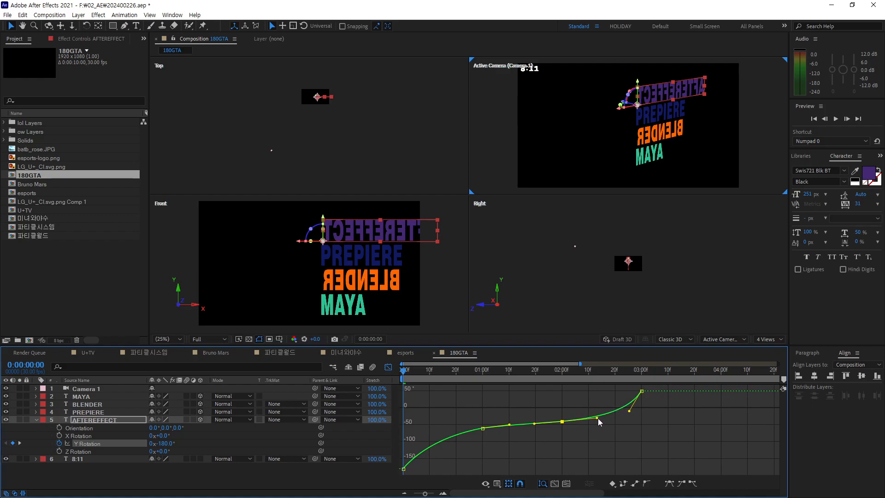
Lengthen the incoming handle of the 0:00:01:00 keyframe and readjust the first keyframe's outgoing handle for a faster start.
click(483, 428)
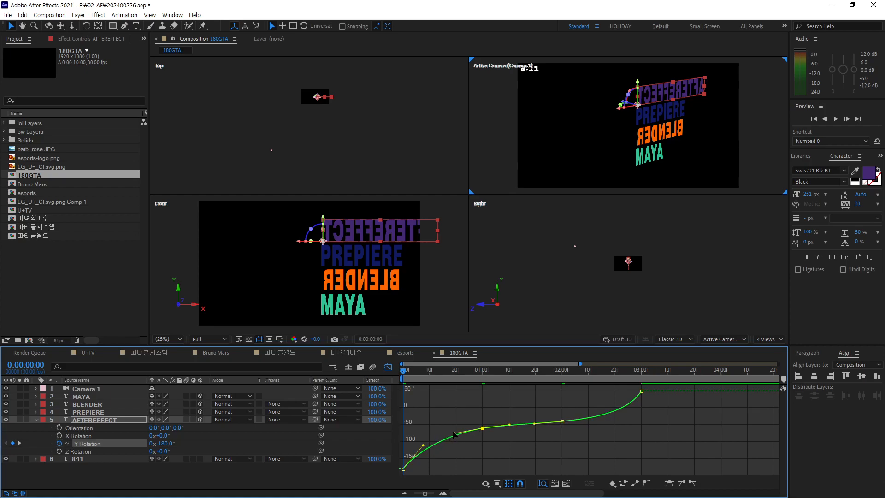
drag(455, 435, 418, 449)
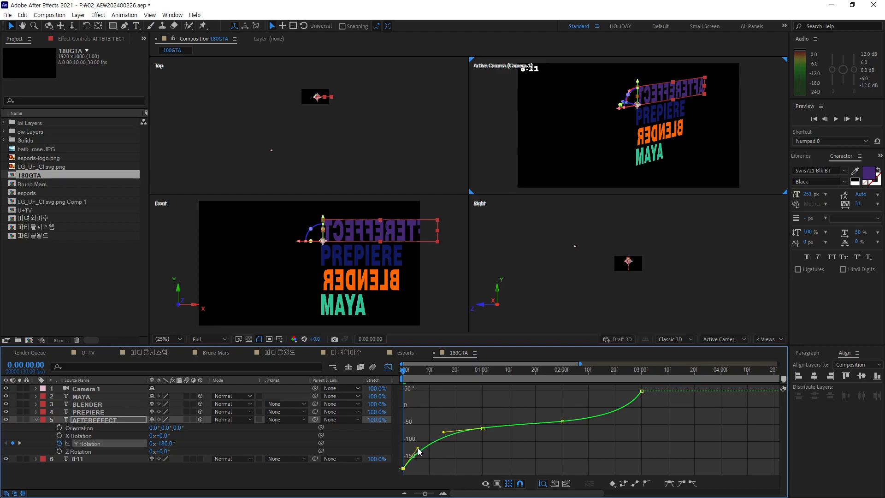
click(551, 448)
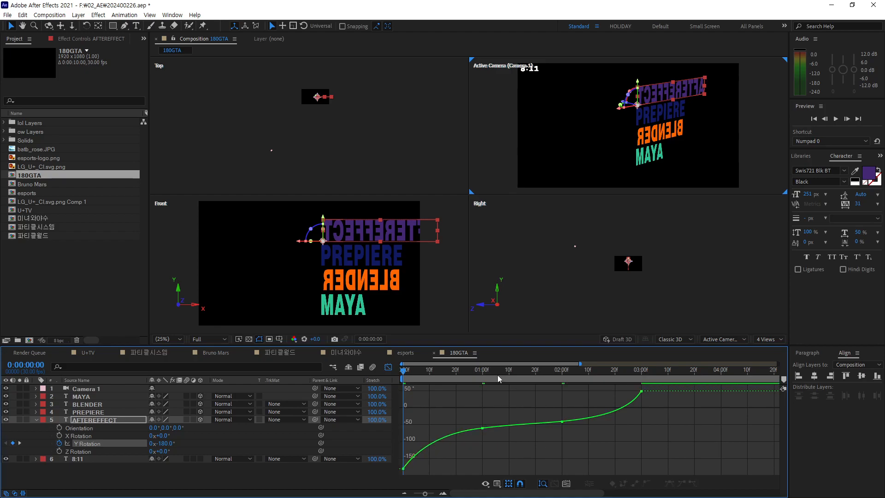
End the work area at 0:00:04:11 and preview the eased AFTEREFFECT rotation, returning the current time to 0:00:00:00.
drag(724, 369, 750, 370)
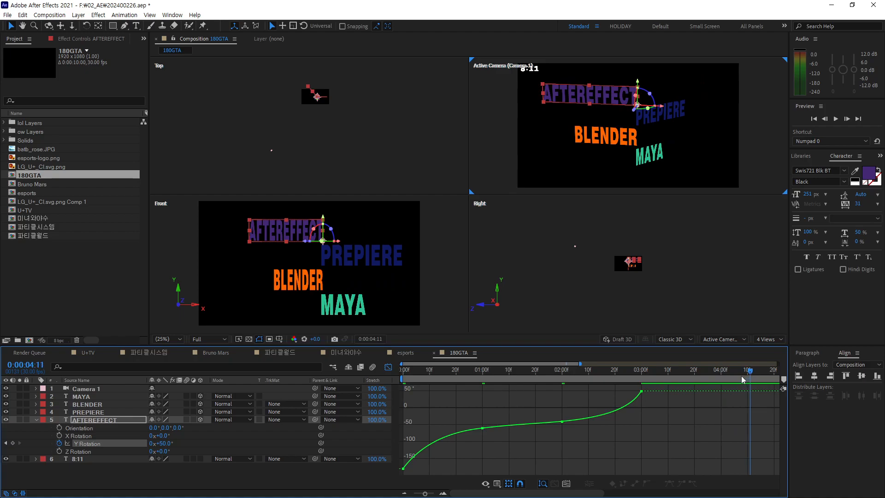
key(space)
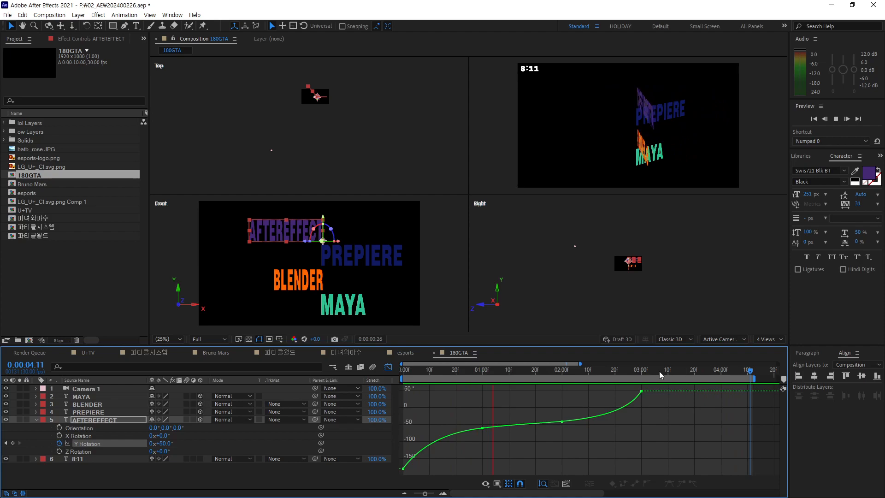
drag(513, 370, 314, 408)
Copy the AFTEREFFECT layer's eased Y Rotation keyframes and paste them onto the BLENDER layer at 0:00:00:00.
click(95, 444)
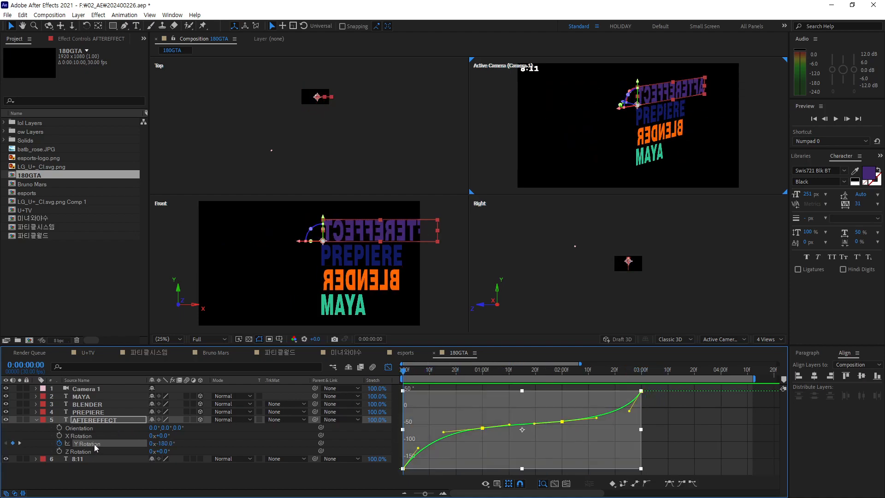
click(93, 406)
key(ctrl+v)
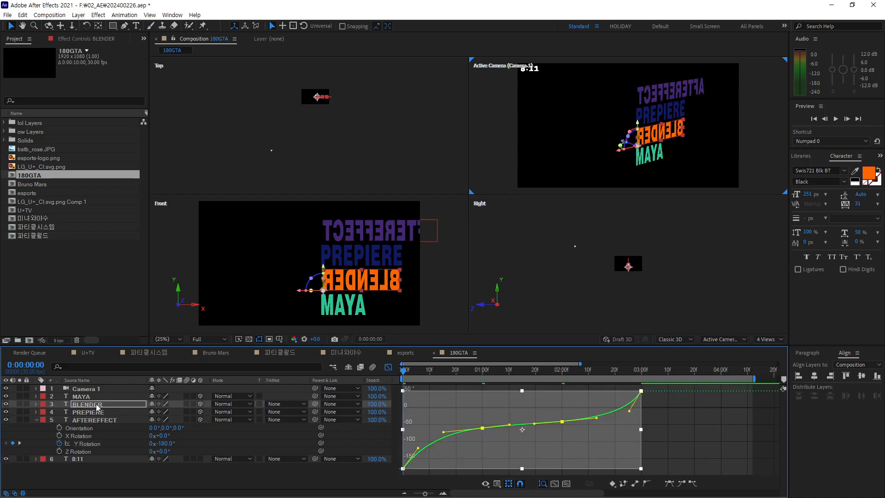
Play the eased rotation of the AFTEREFFECT and BLENDER words and return the current time to 0:00:00:00.
key(space)
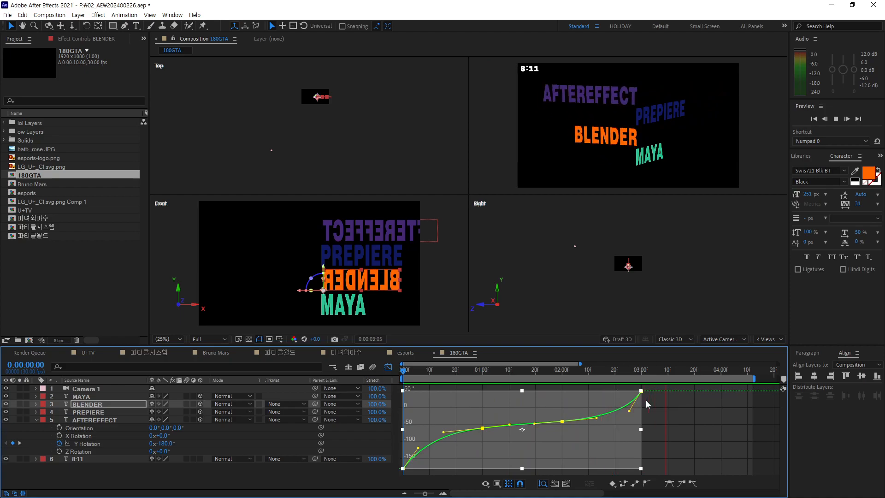
click(726, 438)
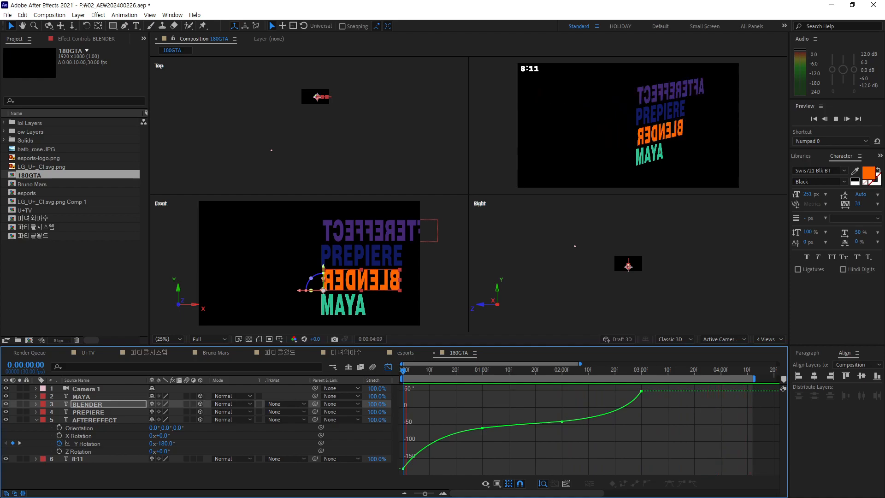
click(490, 369)
key(Home)
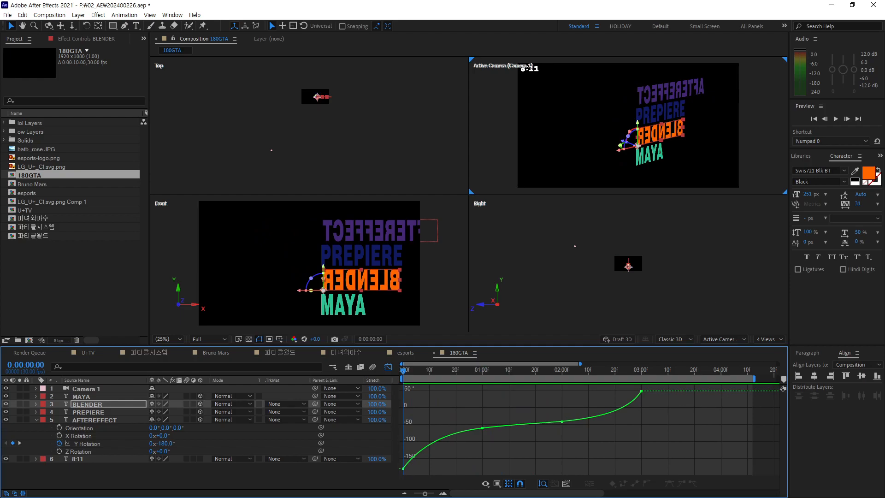
Preview the rotation of the AFTEREFFECT and BLENDER words and switch the timeline from the graph view back to layer bars.
key(space)
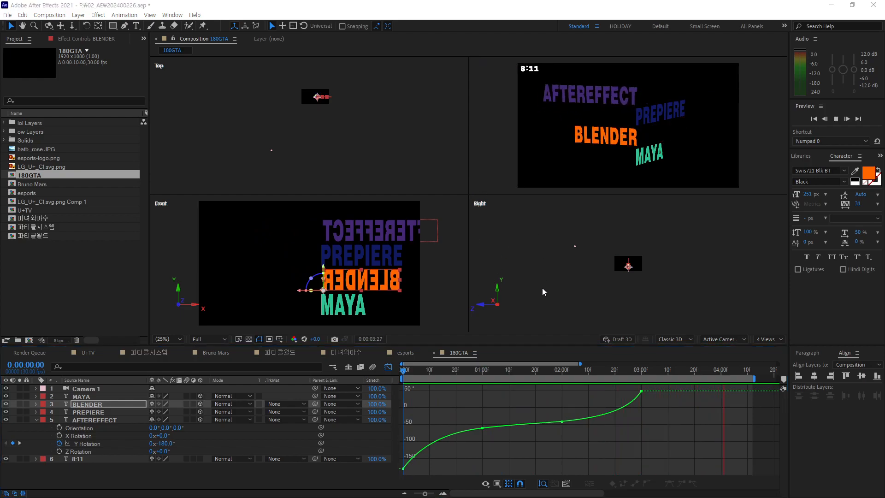
drag(596, 368, 425, 372)
key(space)
key(space)
click(388, 367)
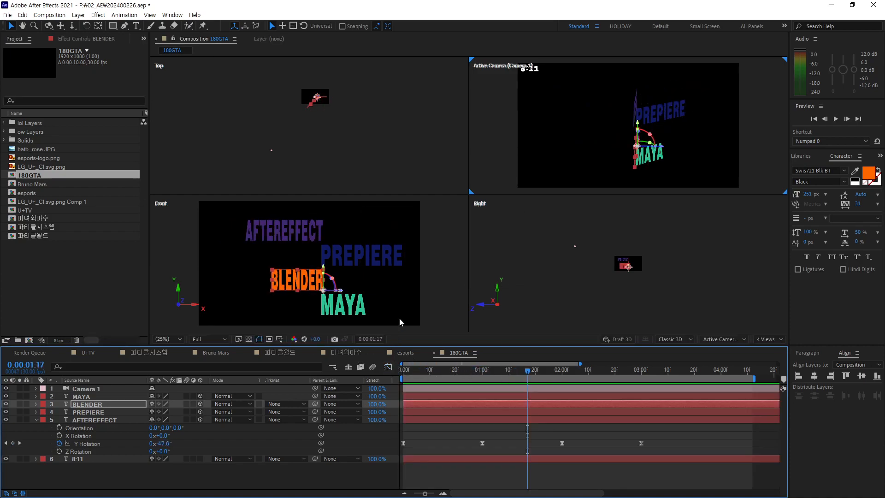
Reveal only the keyframed Y Rotation property of the BLENDER and AFTEREFFECT layers.
click(419, 433)
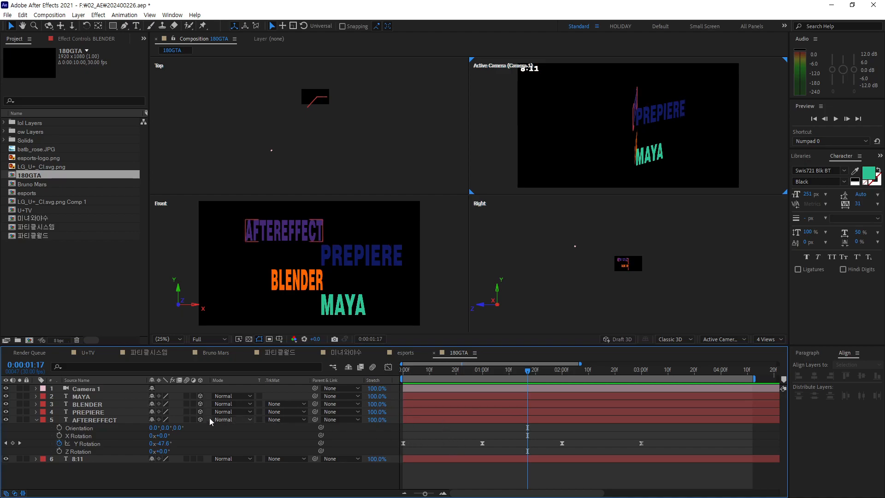
click(114, 404)
key(u)
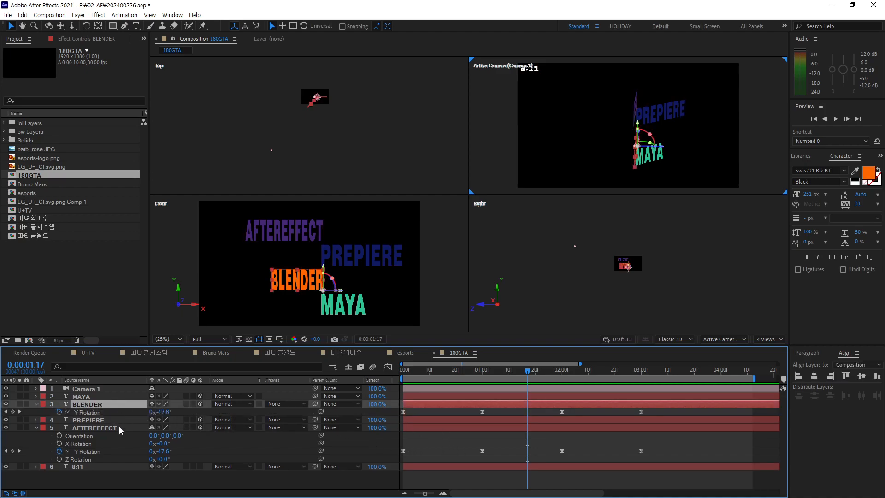
click(110, 427)
key(u)
key(u)
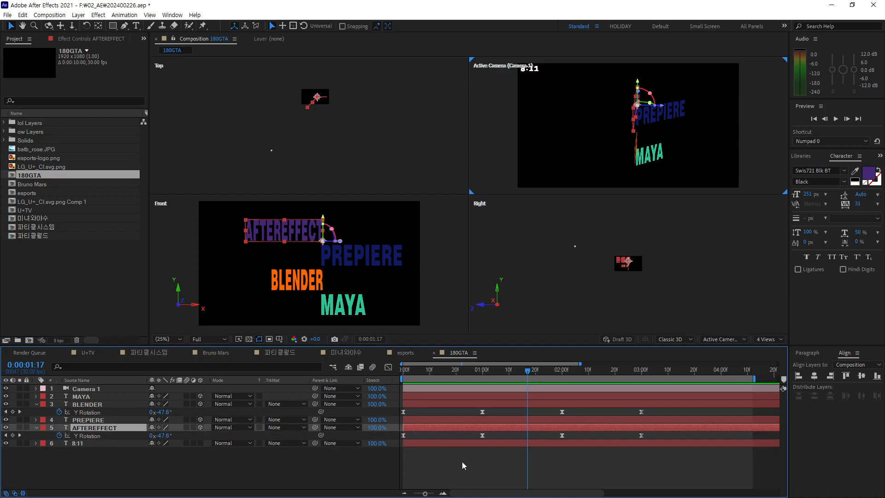
Try to offset BLENDER's Y Rotation keyframes 15 frames later, preview the staggered motion, and undo the offset.
drag(648, 408, 443, 415)
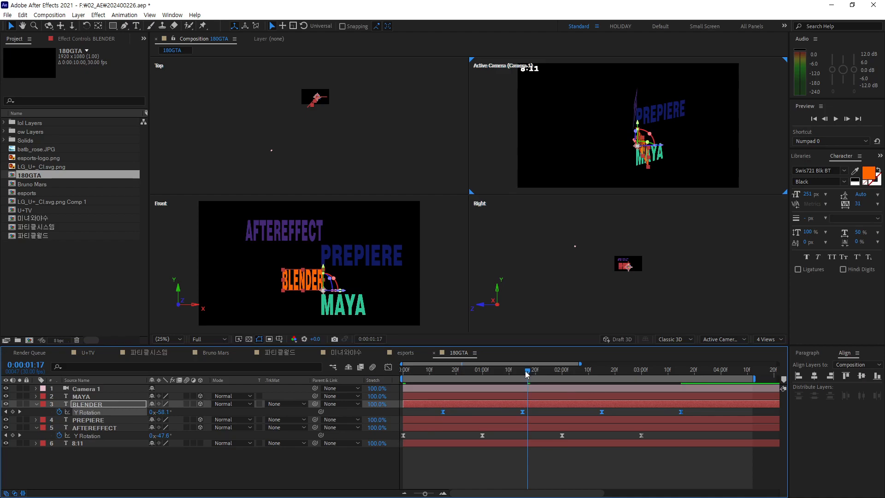
drag(528, 373, 396, 384)
key(space)
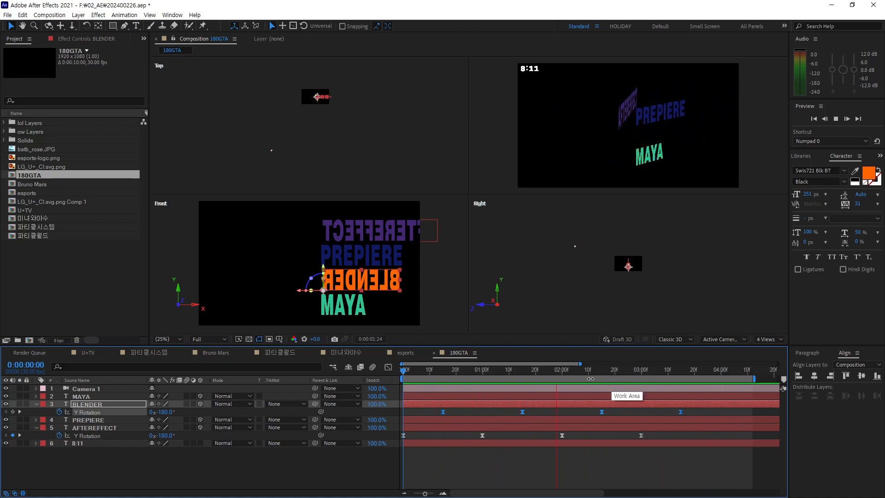
click(627, 370)
mouse_move(624, 370)
mouse_down()
mouse_move(358, 376)
mouse_move(659, 378)
mouse_move(634, 374)
mouse_up()
key(Home)
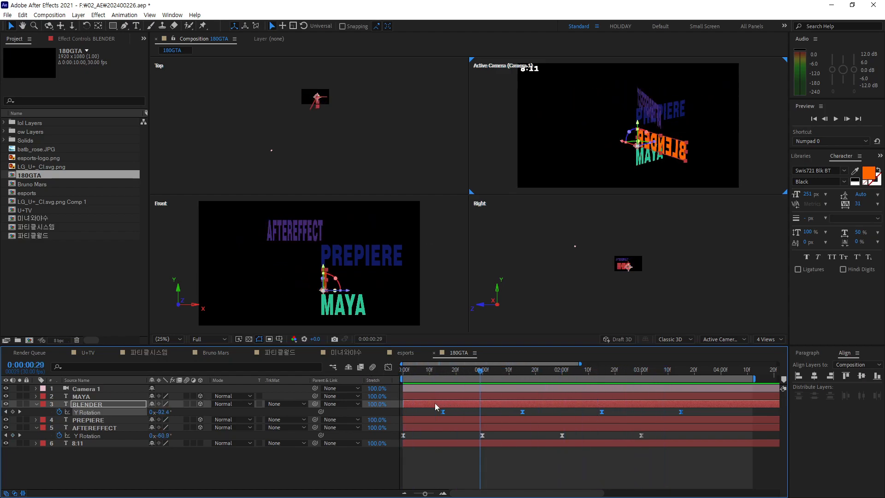
click(575, 370)
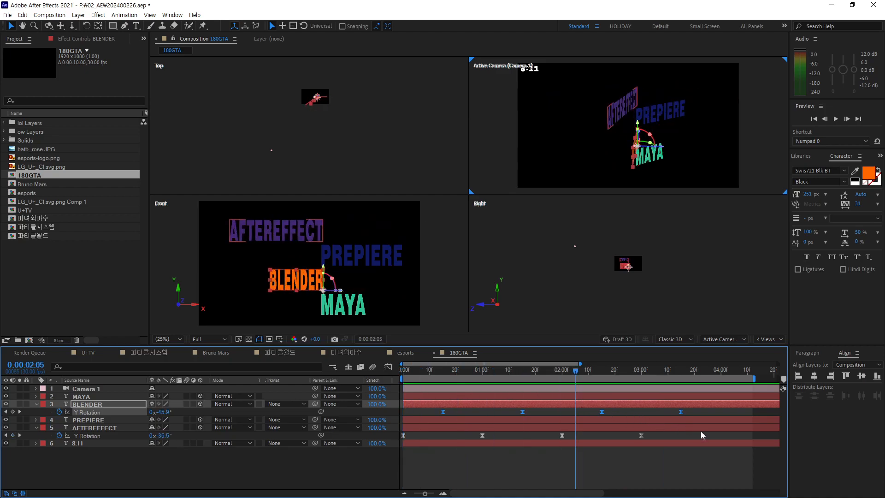
key(ctrl+z)
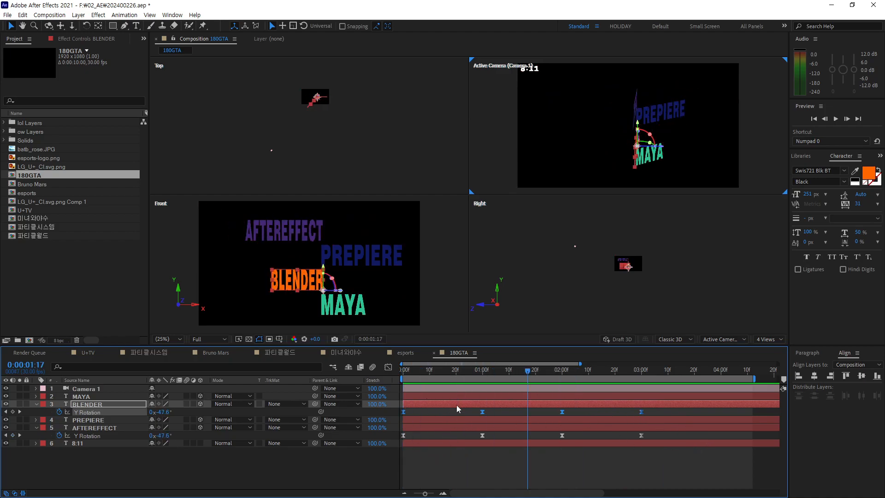
Shift the whole AFTEREFFECT layer to start at 10 frames and the BLENDER layer to start at 20 frames.
click(443, 477)
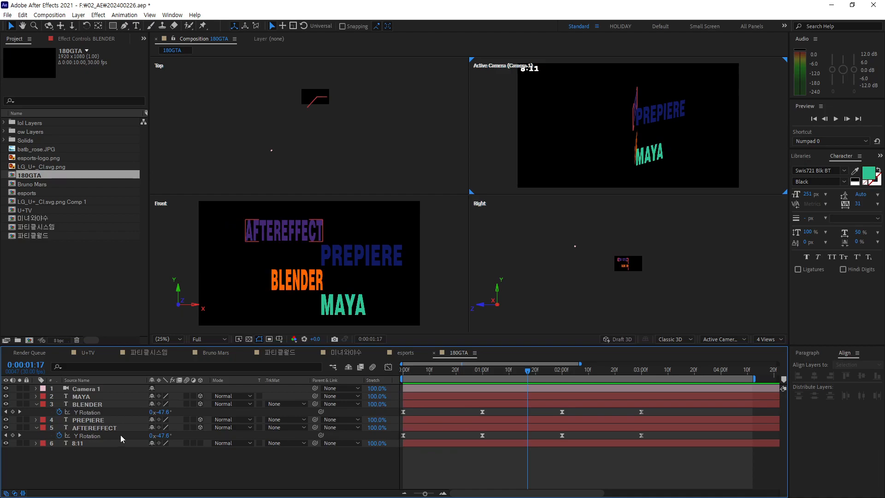
click(136, 428)
drag(428, 431, 442, 424)
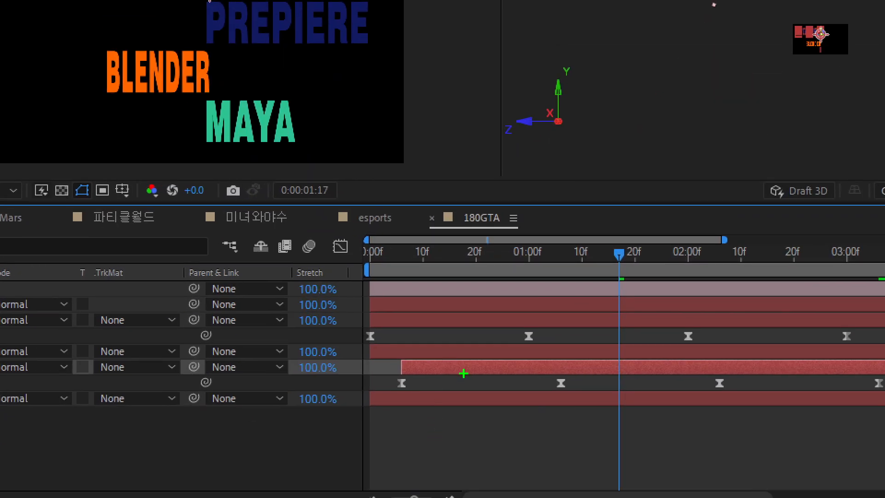
drag(494, 369, 459, 369)
key(Escape)
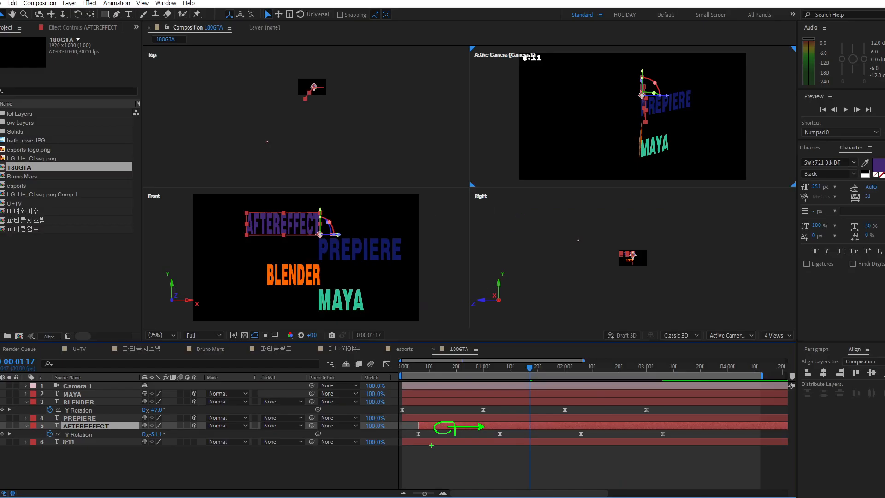
drag(442, 426, 474, 404)
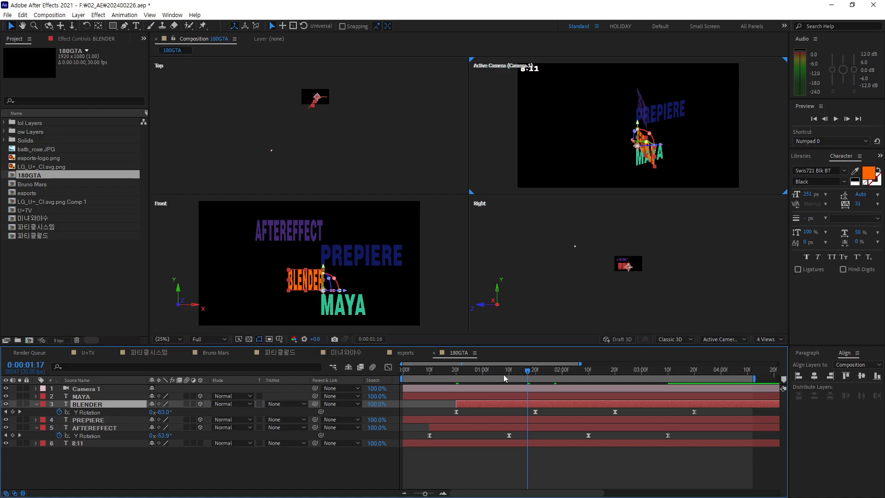
Play the staggered rotation of the AFTEREFFECT and BLENDER words repeatedly from 0:00:00:00 to examine their timing.
key(Home)
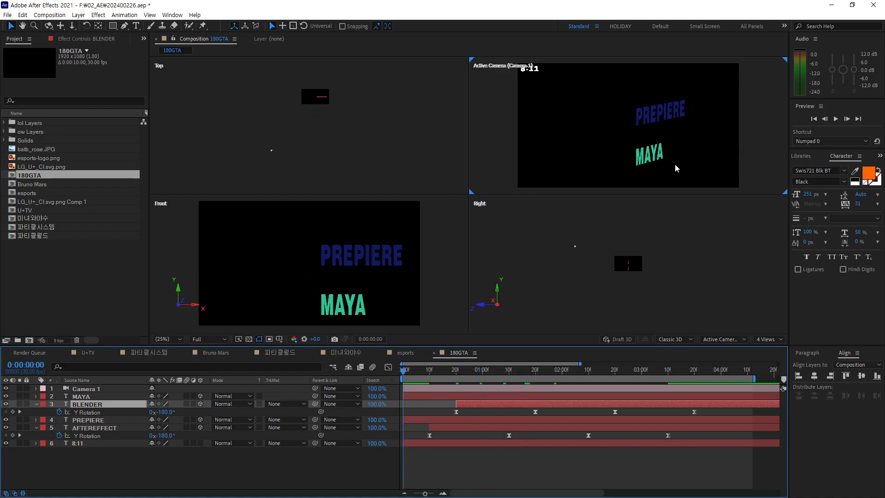
key(space)
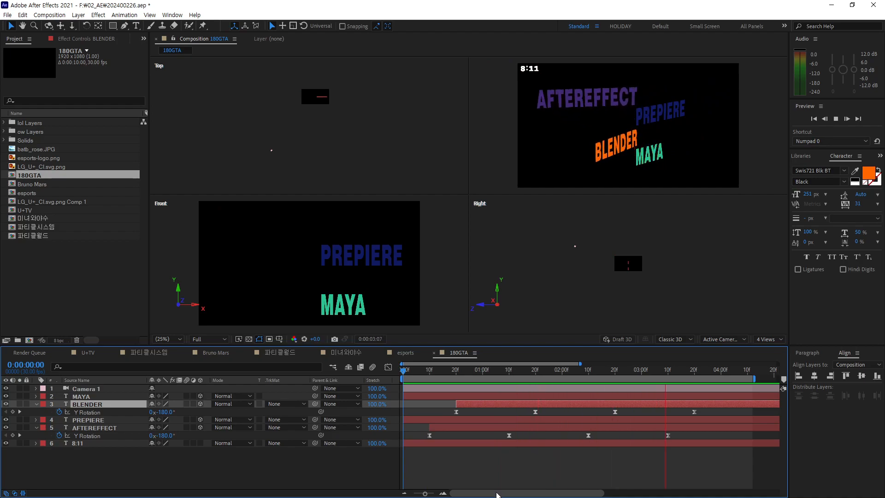
key(space)
key(Home)
key(space)
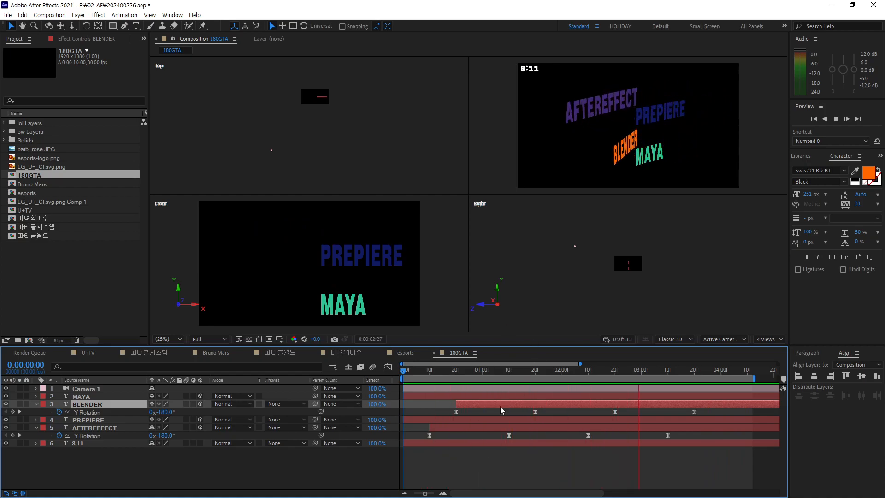
key(space)
drag(515, 368, 376, 387)
key(space)
key(space)
drag(519, 373, 389, 402)
key(space)
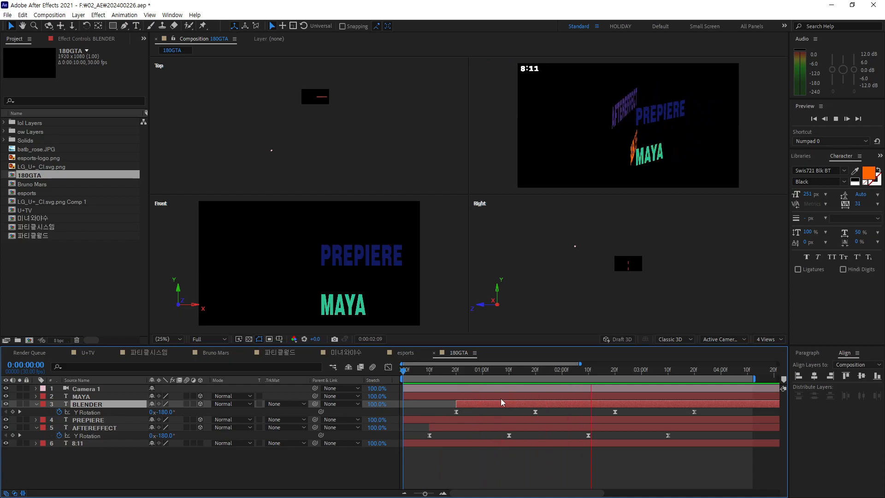
key(space)
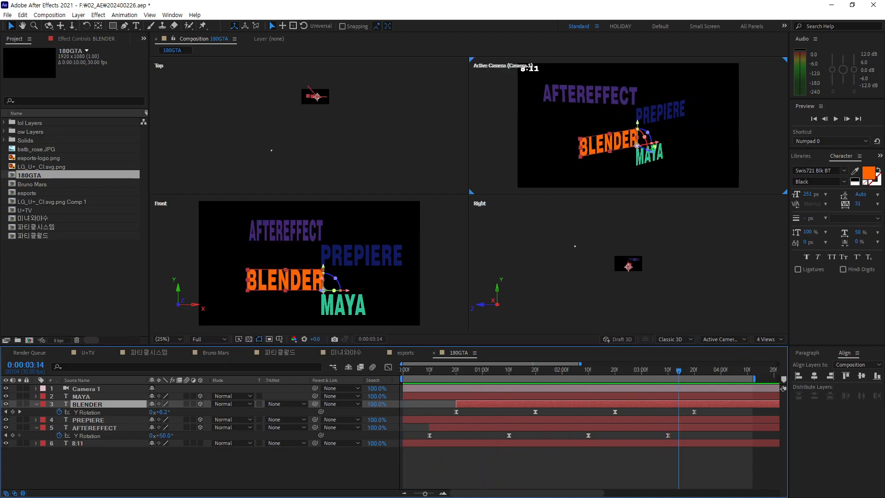
key(space)
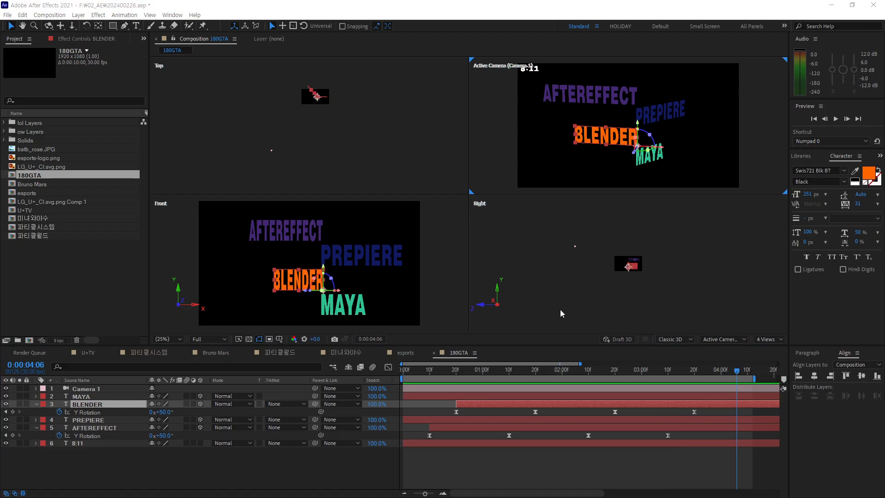
key(space)
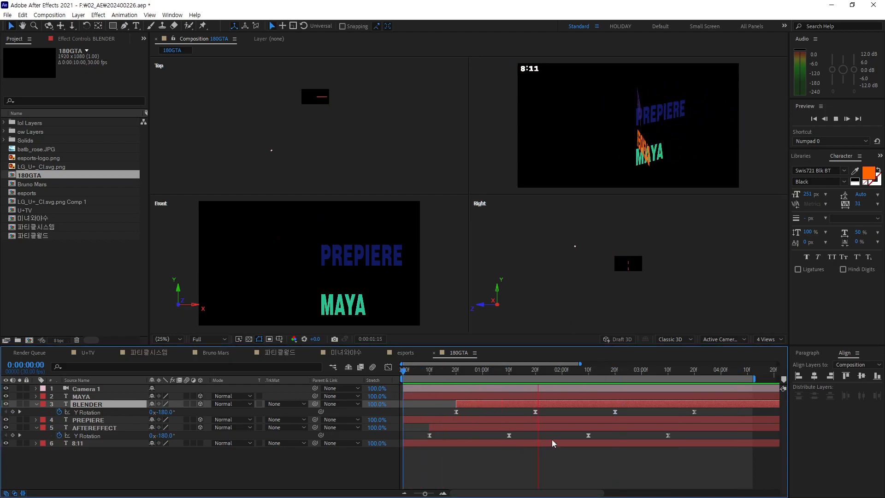
key(space)
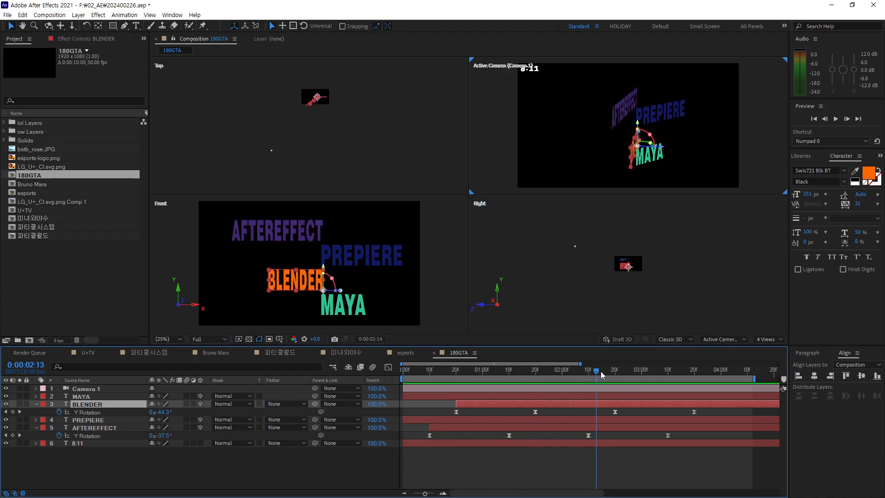
Trim the end of the BLENDER layer to its last Y Rotation keyframe at 0:00:03:20.
drag(626, 369, 697, 380)
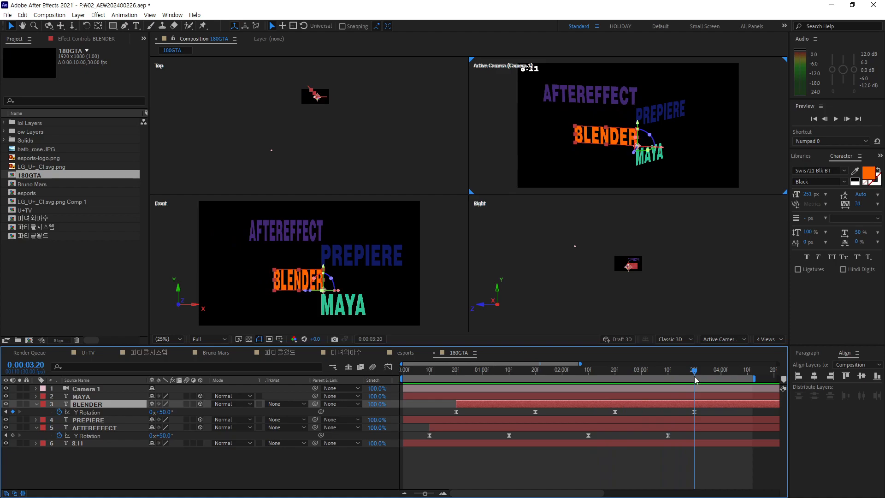
drag(695, 377, 693, 377)
mouse_move(696, 369)
mouse_down()
mouse_move(685, 374)
mouse_move(695, 378)
mouse_up()
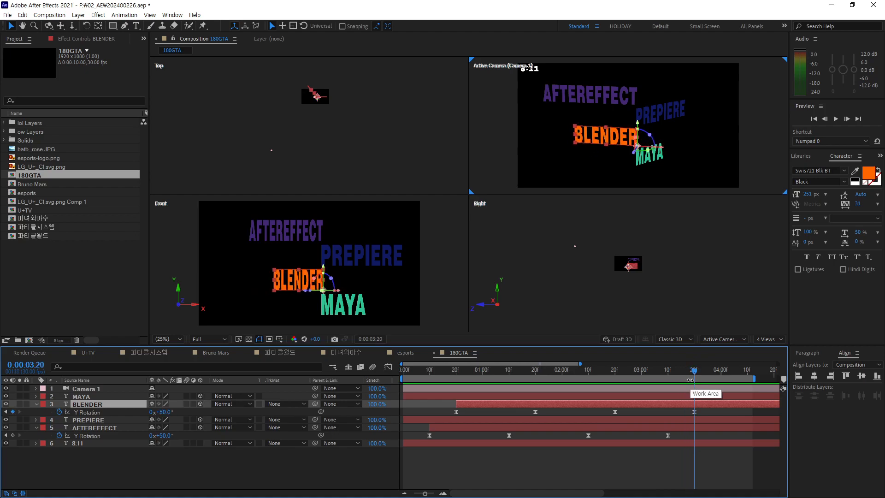
key(alt+bracketright)
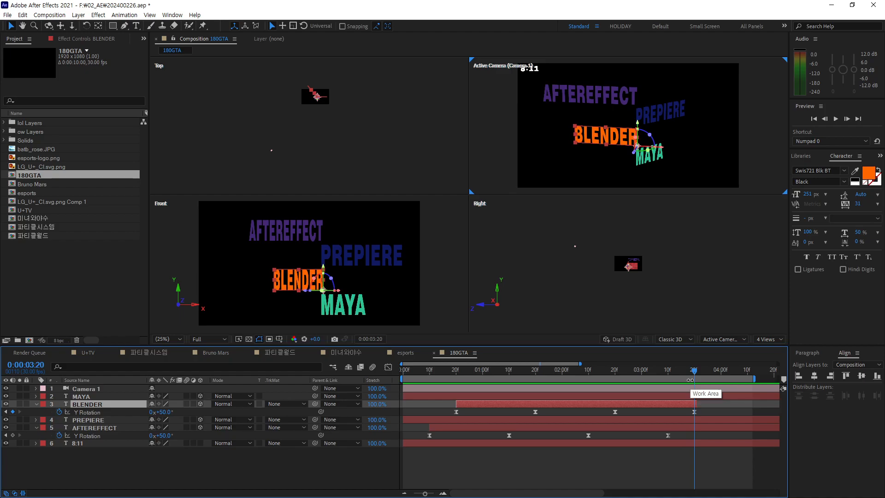
Trim the end of the AFTEREFFECT layer to its last keyframe at 0:00:03:10 and preview the animation.
click(605, 426)
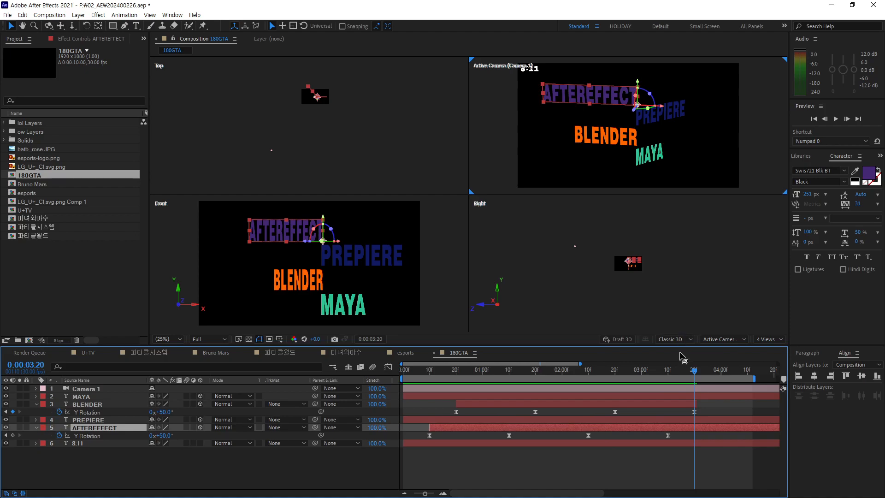
drag(688, 373, 670, 378)
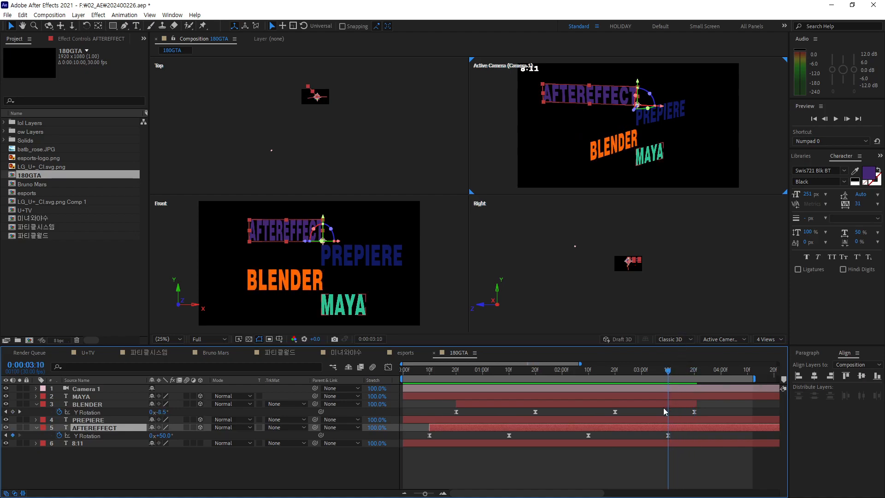
key(alt+bracketright)
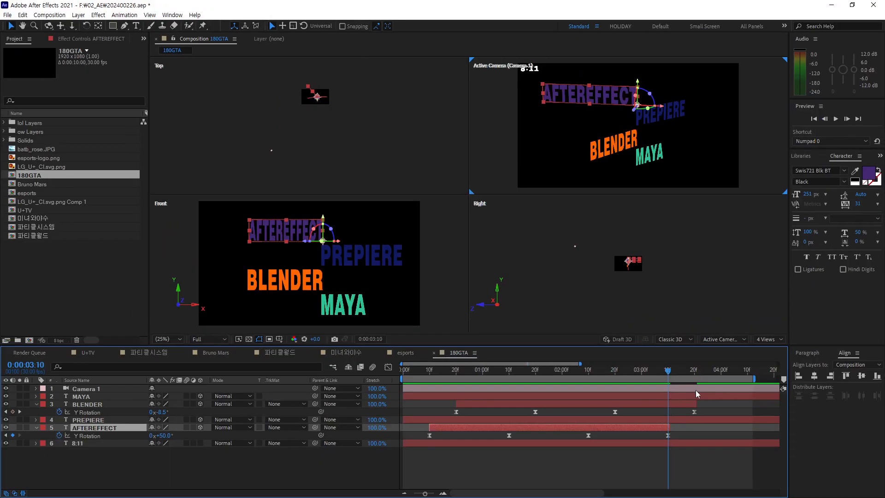
key(space)
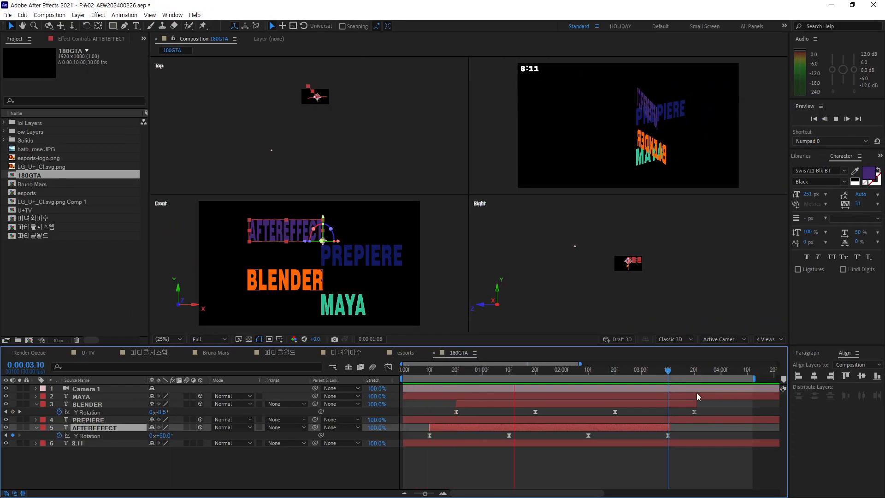
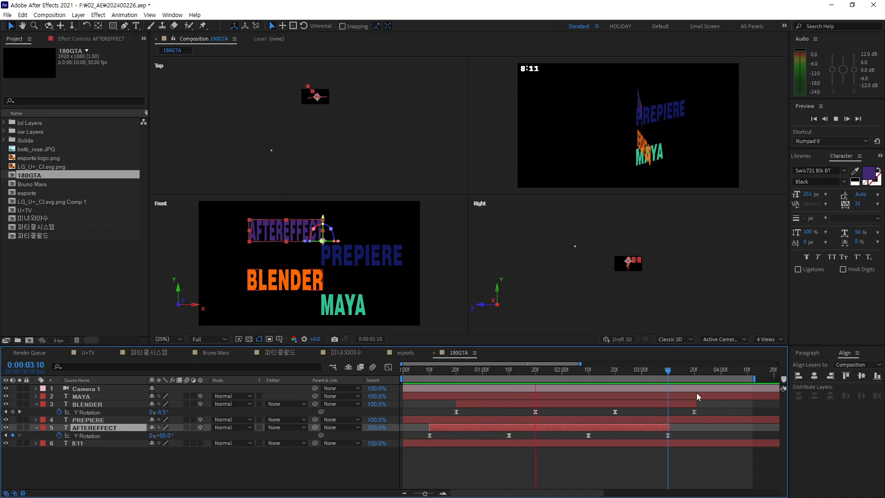
Set the BLENDER layer's Y Rotation to 90° at its last keyframe, 0:00:03:20.
mouse_move(681, 371)
mouse_down()
mouse_move(649, 376)
mouse_move(696, 375)
mouse_up()
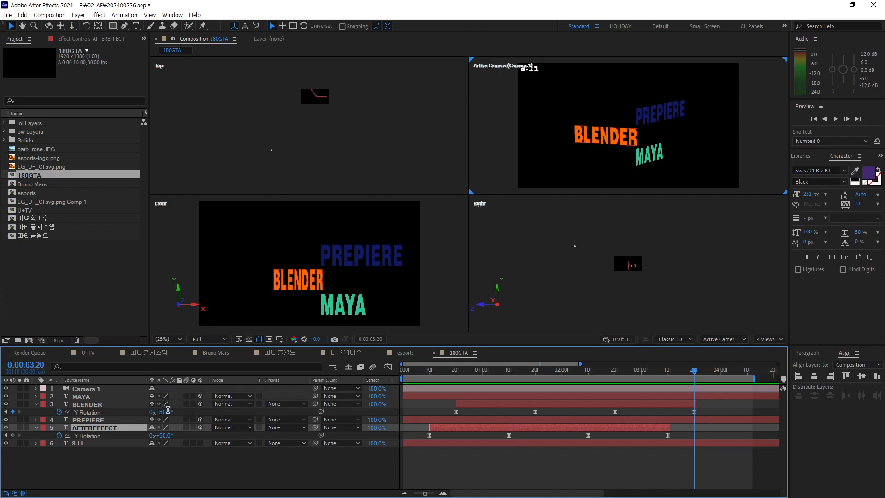
text(0)
key(Return)
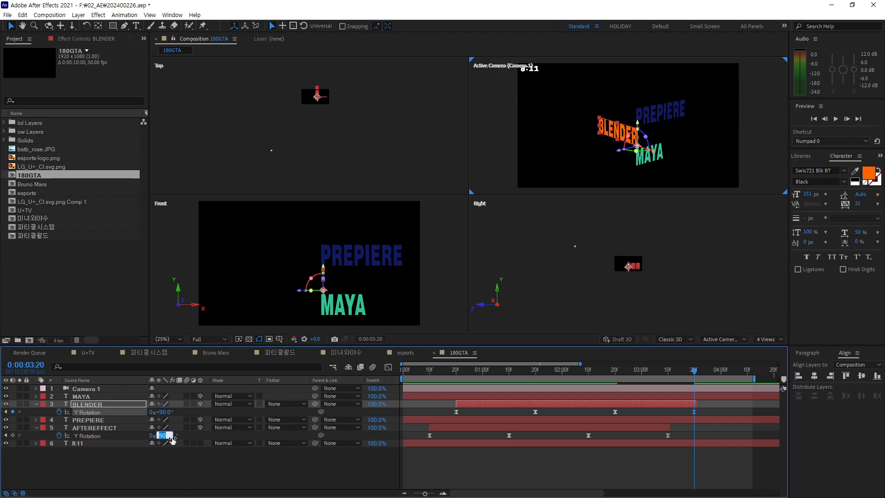
key(Return)
click(630, 266)
Set the AFTEREFFECT layer's Y Rotation to 90° at its last keyframe, 0:00:03:10, and preview the animation.
drag(687, 375, 669, 377)
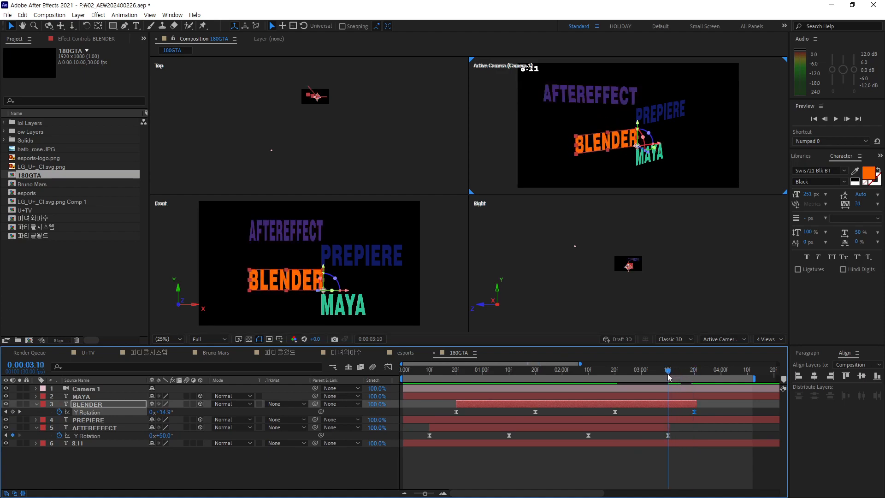
key(space)
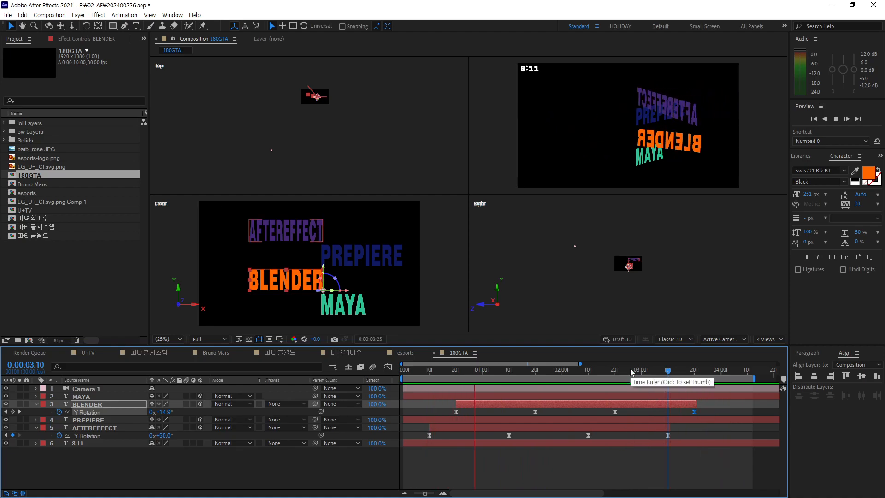
click(666, 371)
drag(666, 378, 669, 378)
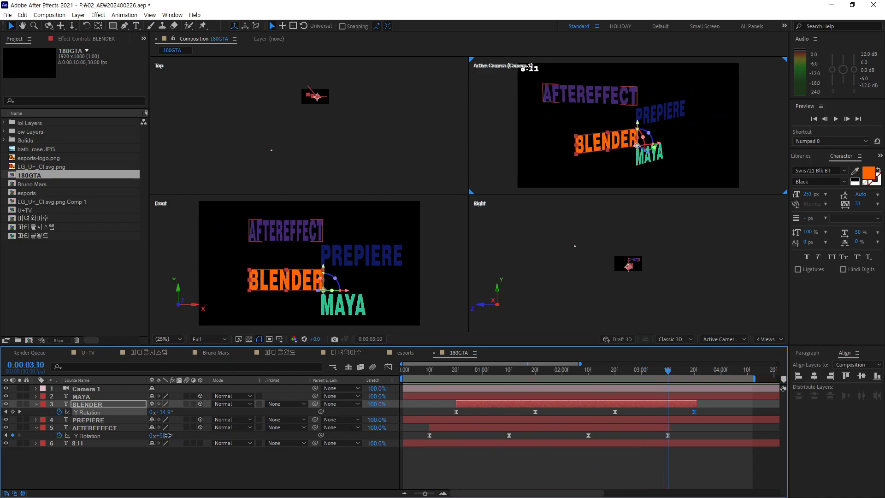
text(90)
key(Return)
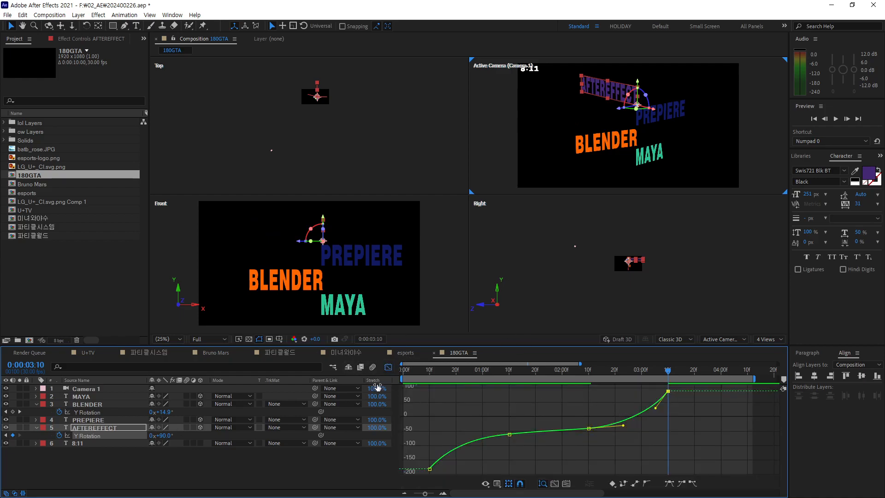
click(388, 367)
key(space)
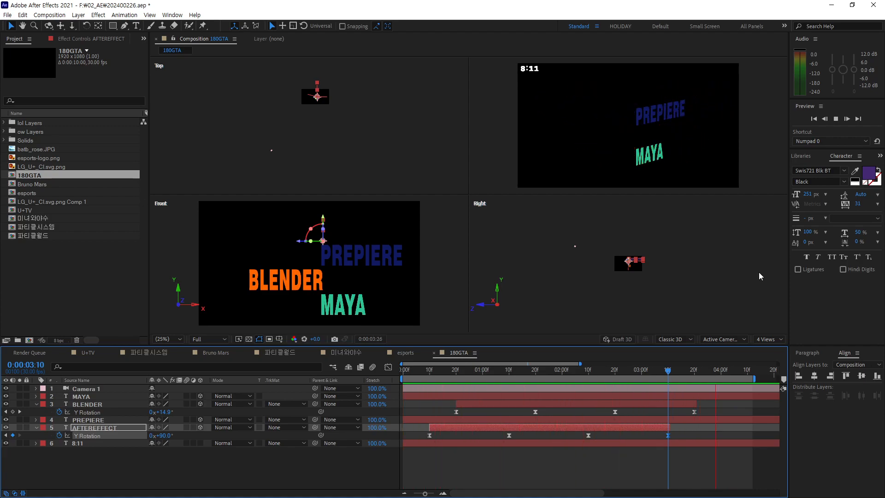
key(space)
Set the PREPIERE layer's Y Rotation to -90° and start its keyframing at 0:00:00:00.
drag(662, 376, 428, 405)
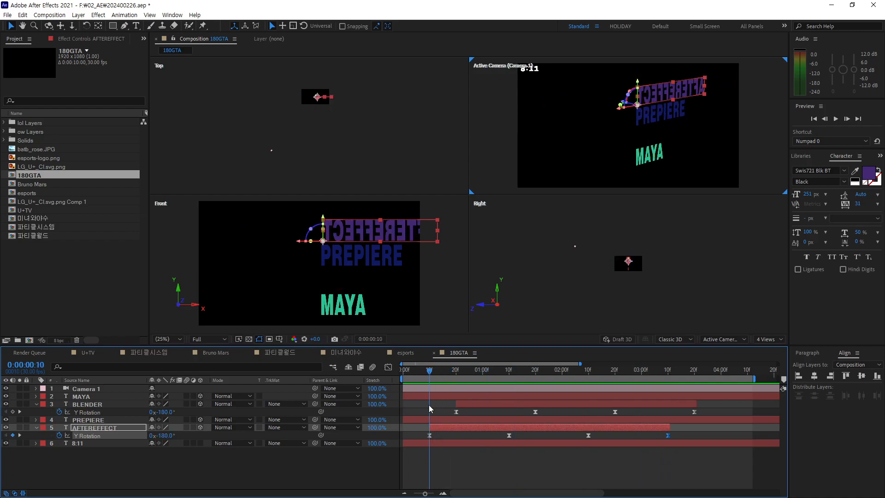
click(120, 420)
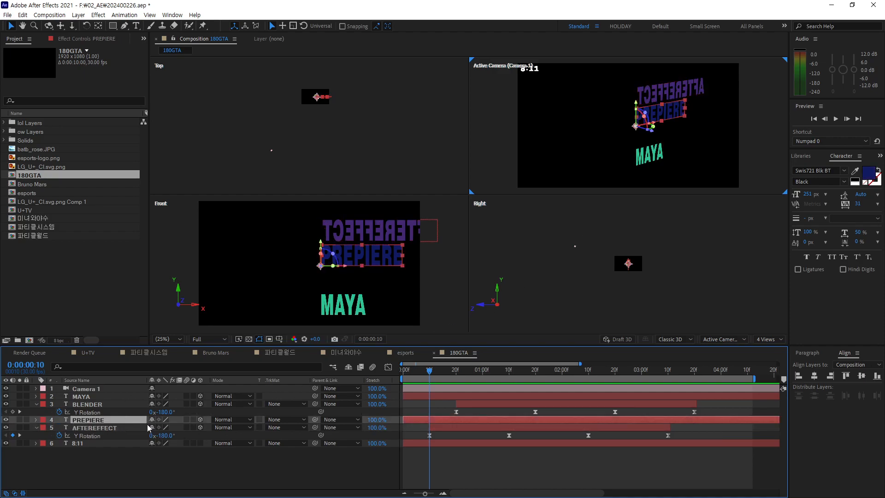
key(r)
drag(164, 443, 131, 448)
click(164, 444)
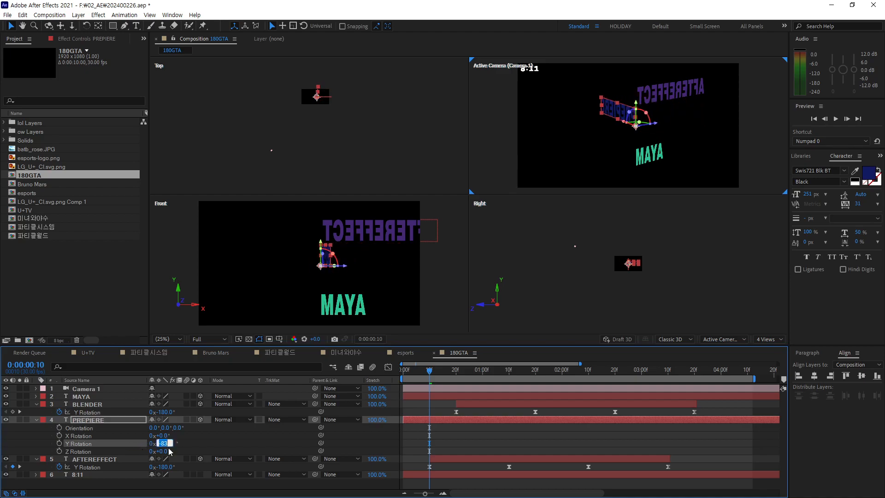
text(-90)
key(Return)
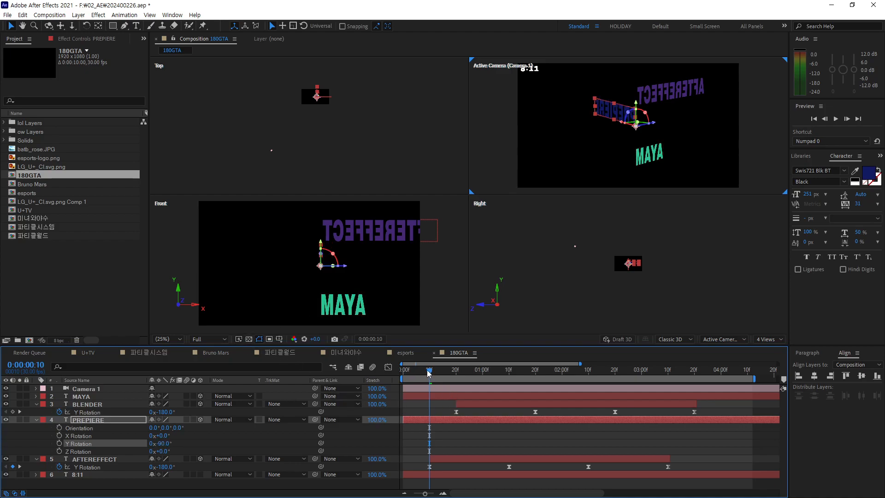
key(Page_Up)
click(405, 374)
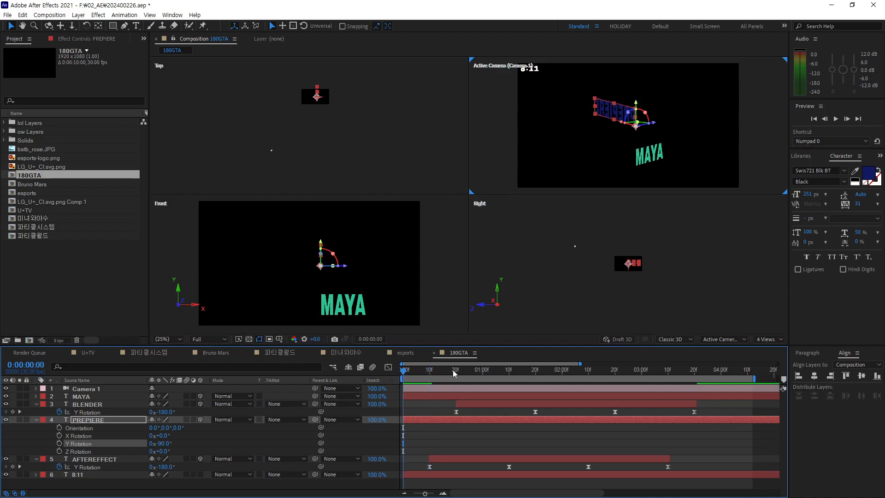
mouse_move(403, 373)
mouse_down()
mouse_move(441, 373)
mouse_move(392, 386)
mouse_up()
Add a Y Rotation keyframe of 10° at 0:00:01:00 on the PREPIERE layer.
drag(404, 374, 482, 375)
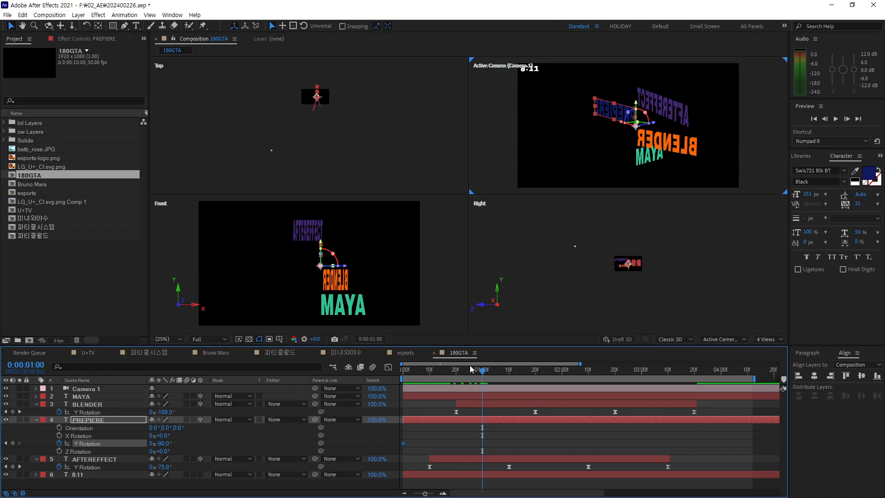
drag(166, 444, 234, 445)
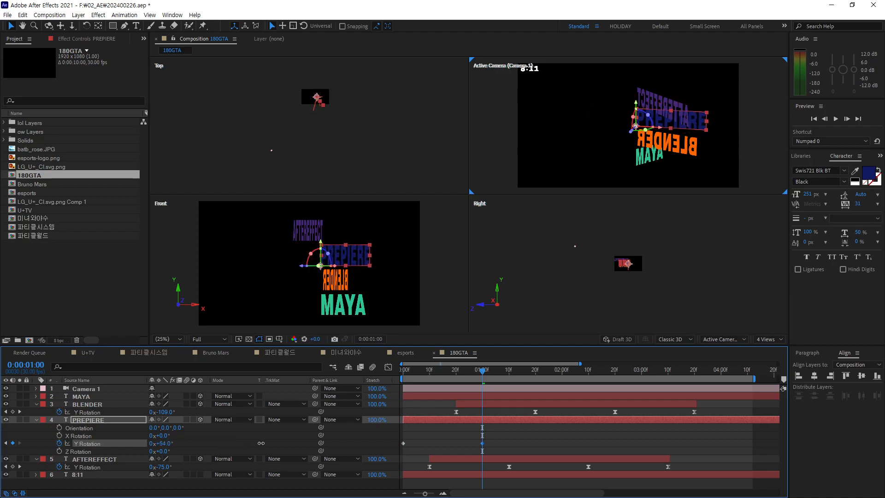
mouse_move(484, 372)
mouse_down()
mouse_move(539, 377)
mouse_move(482, 378)
mouse_up()
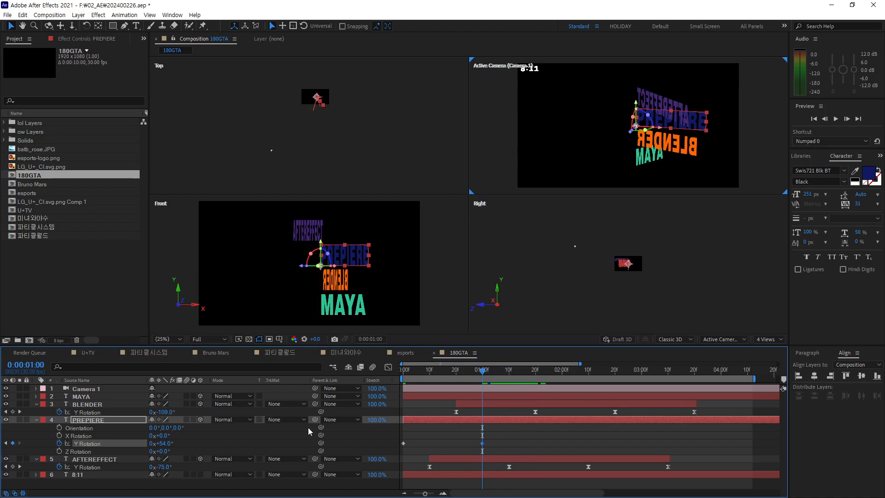
drag(168, 444, 152, 447)
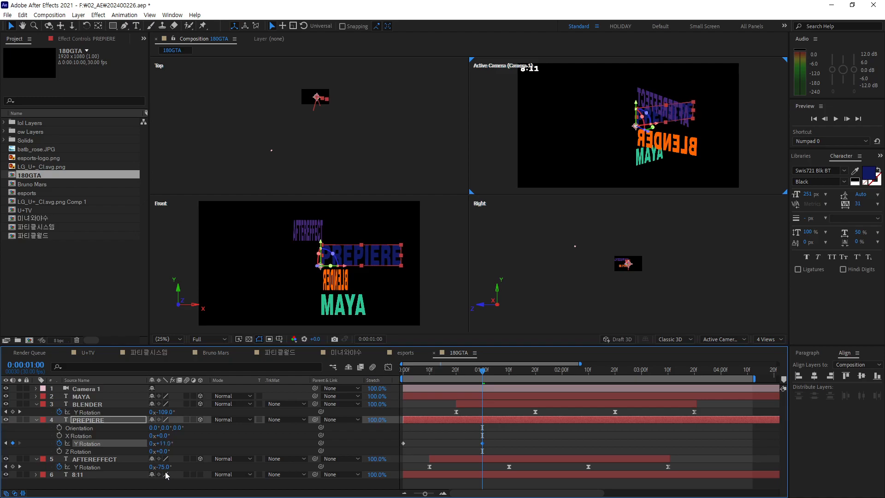
click(168, 444)
key(Return)
Add a Y Rotation keyframe of 30° at 0:00:02:00 on the PREPIERE layer.
drag(482, 372, 564, 375)
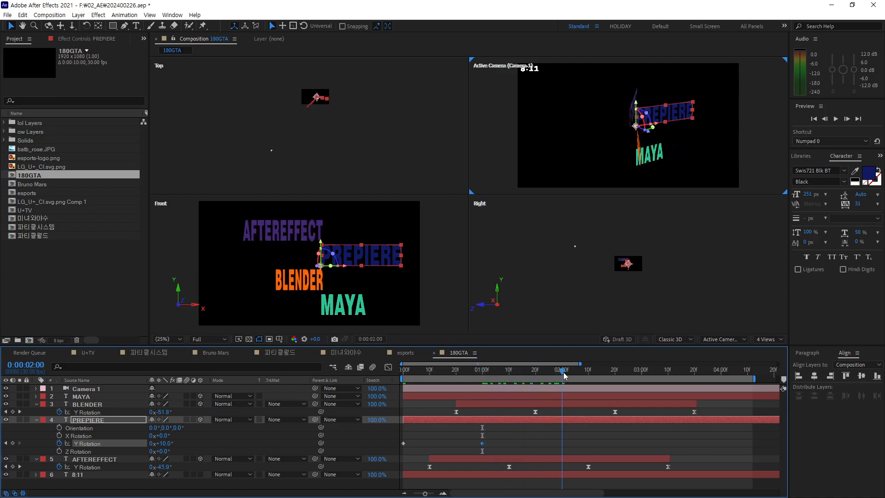
click(166, 443)
text(30)
key(Return)
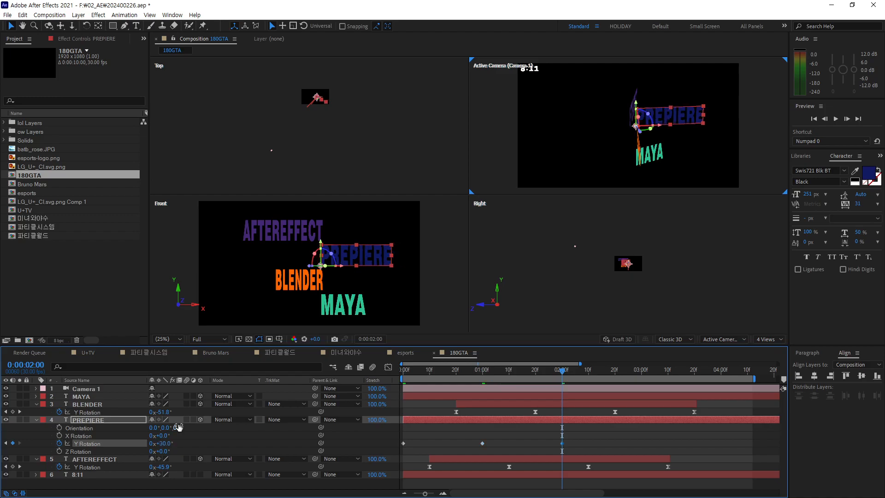
Add a Y Rotation keyframe of 200° at 0:00:03:00 on the PREPIERE layer.
drag(563, 373, 642, 380)
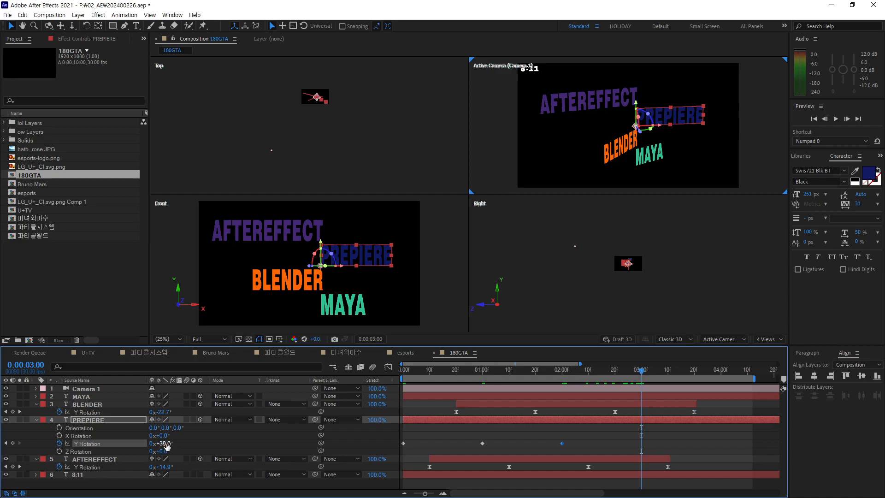
drag(166, 443, 270, 438)
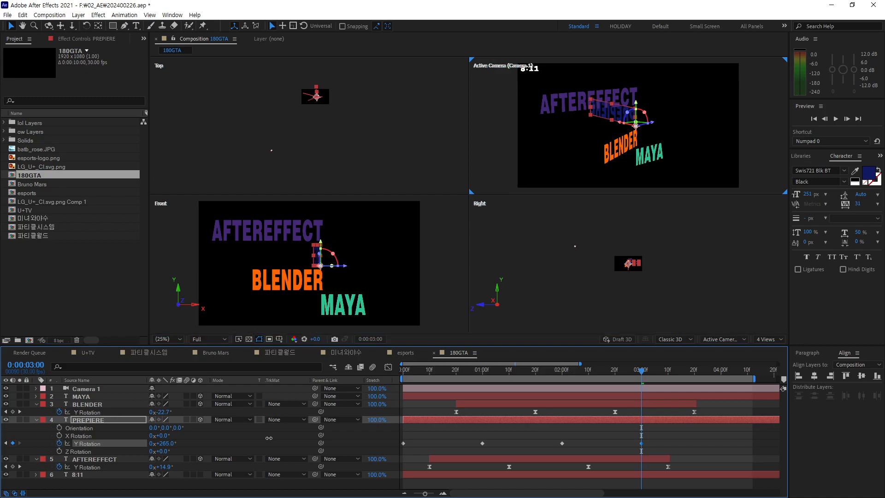
drag(269, 438, 266, 442)
click(169, 442)
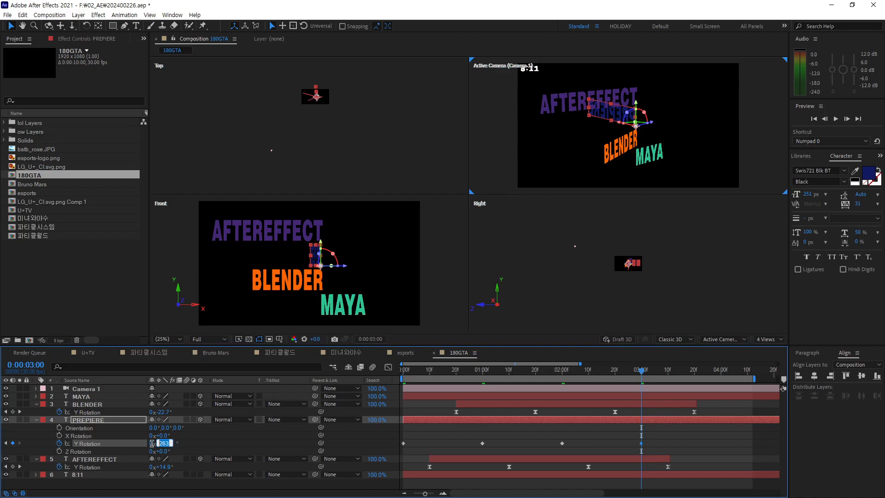
text(200)
key(Return)
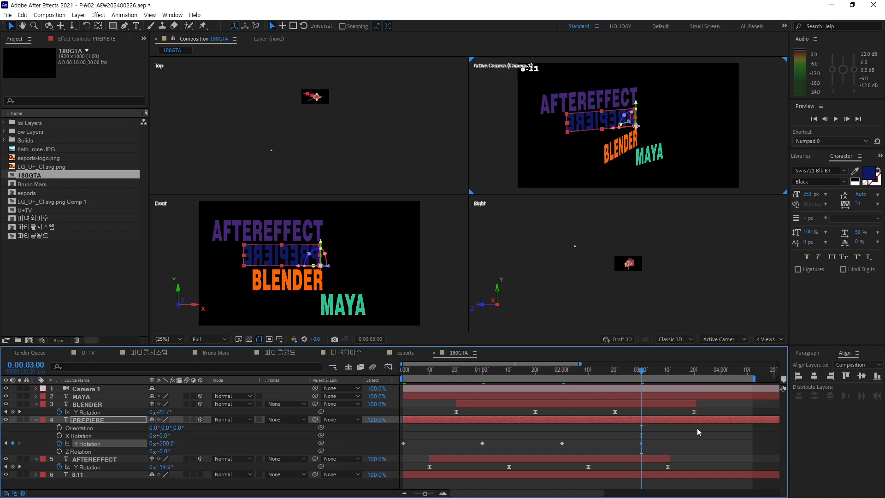
Trim the end of the PREPIERE layer at 0:00:03:00 and shift the layer with its keyframes to start at 0:00:00:10.
key(alt+bracketright)
drag(641, 371, 450, 397)
key(Home)
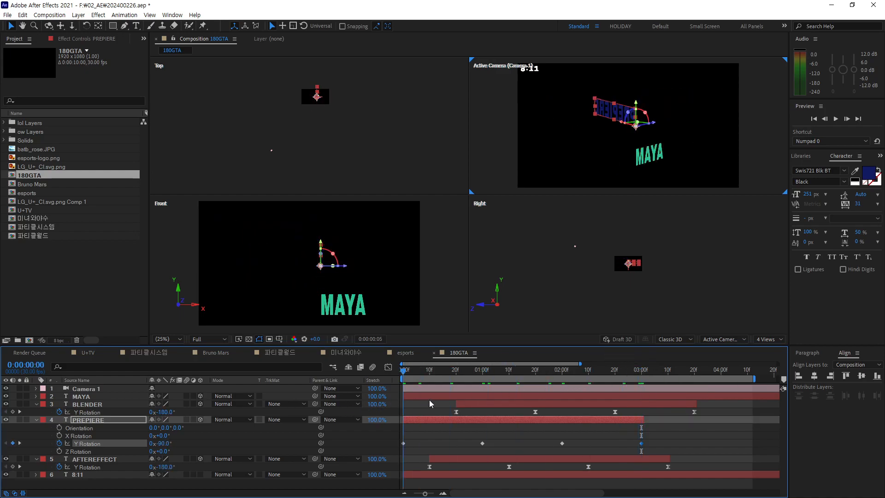
key(space)
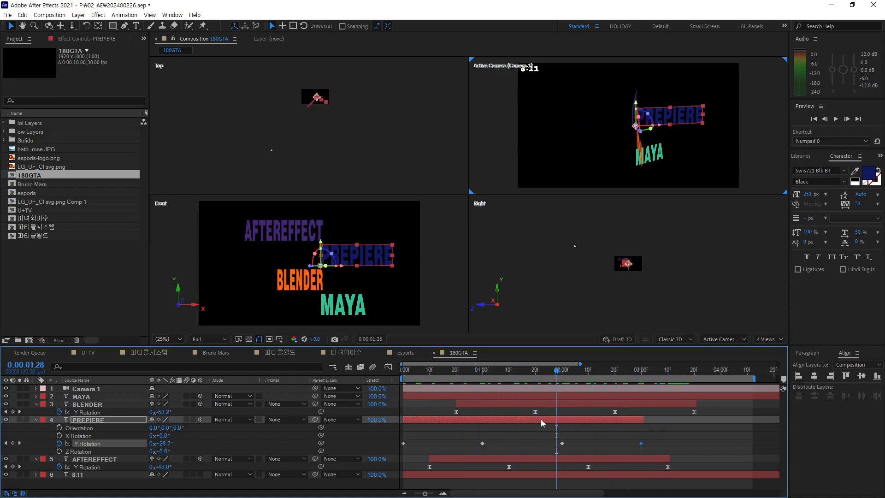
drag(428, 418, 456, 420)
drag(558, 371, 430, 394)
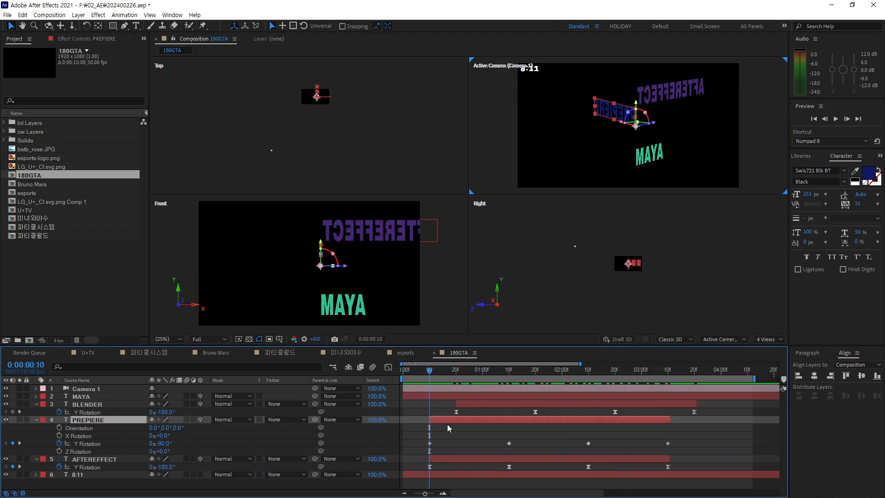
Display the PREPIERE layer's Y Rotation value graph and ease all its keyframes in and out.
click(387, 368)
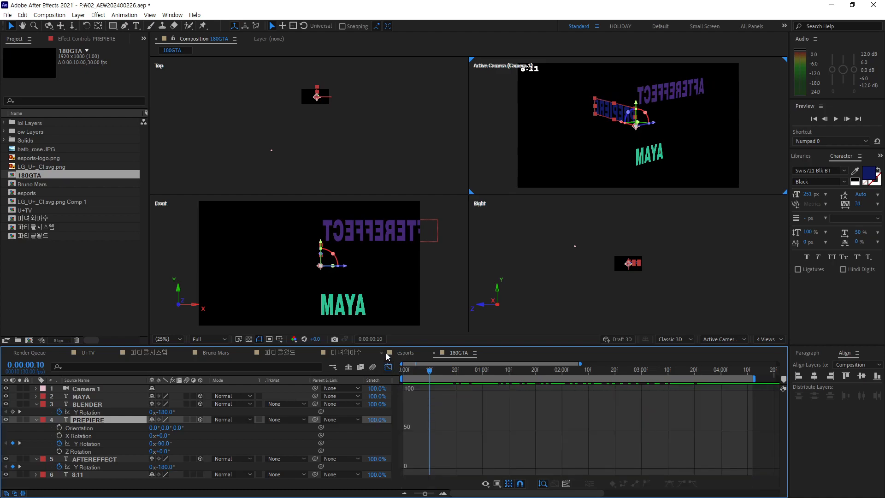
click(86, 443)
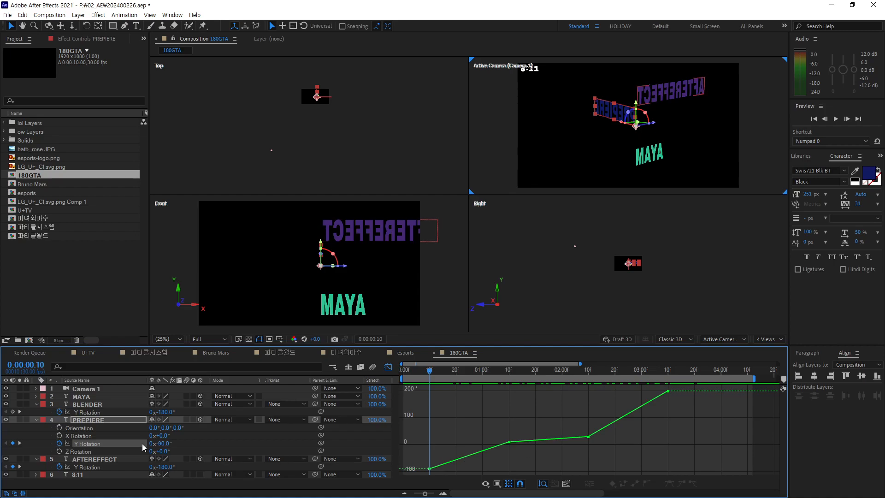
click(96, 444)
click(672, 485)
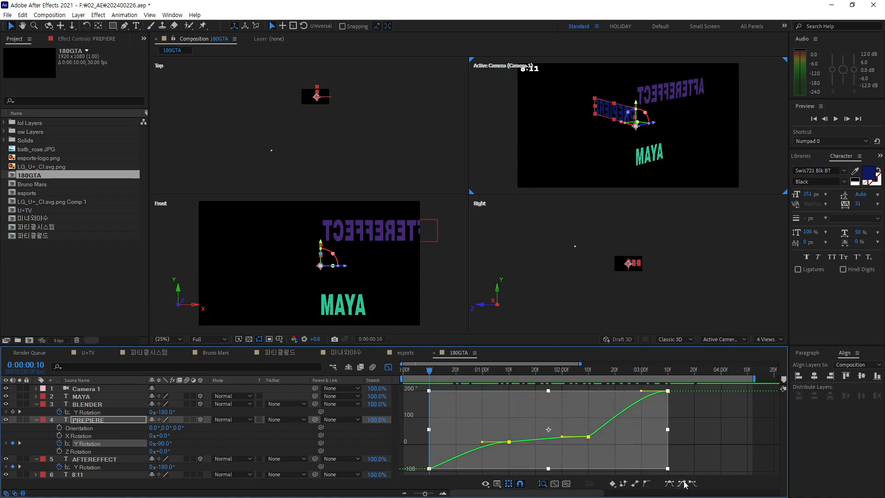
click(594, 457)
Shape the first half of PREPIERE's Y Rotation curve into a fast start that slows smoothly through the two middle keyframes.
click(430, 468)
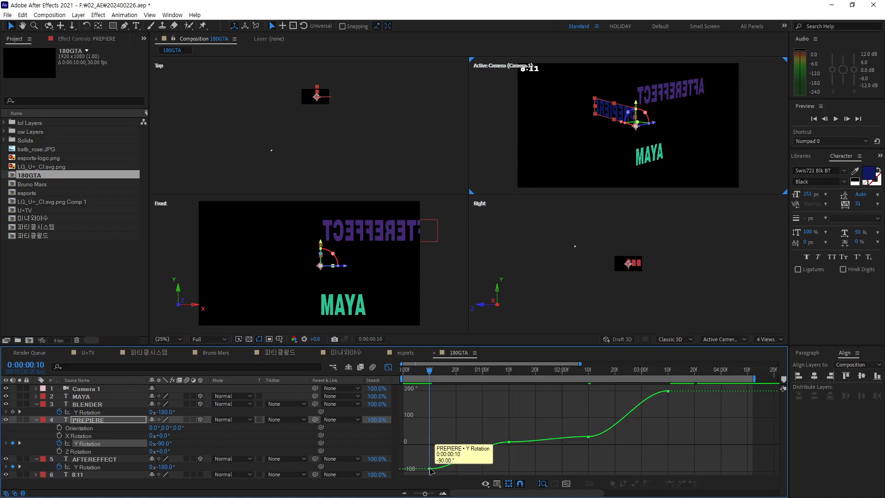
drag(456, 468, 482, 445)
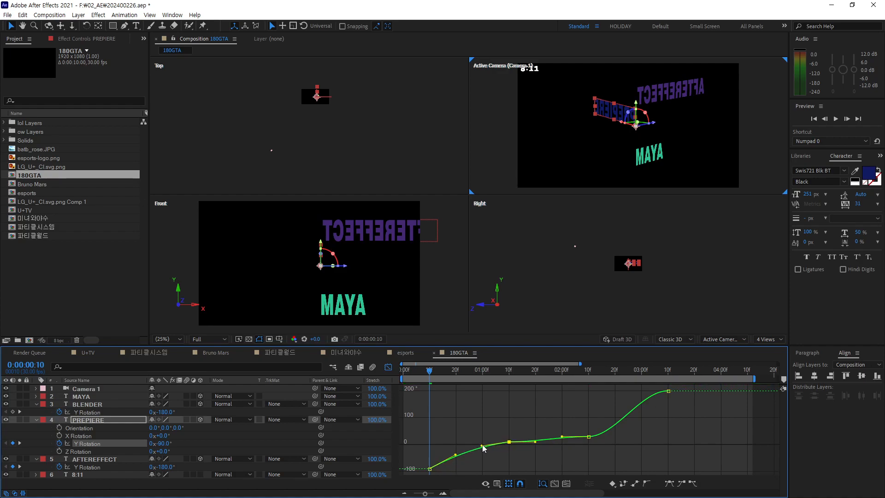
drag(535, 443, 536, 439)
click(589, 437)
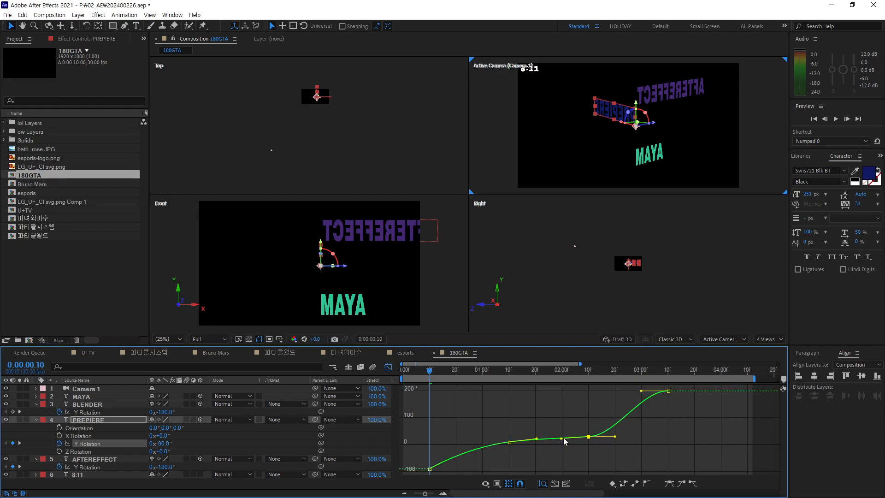
click(536, 440)
click(482, 444)
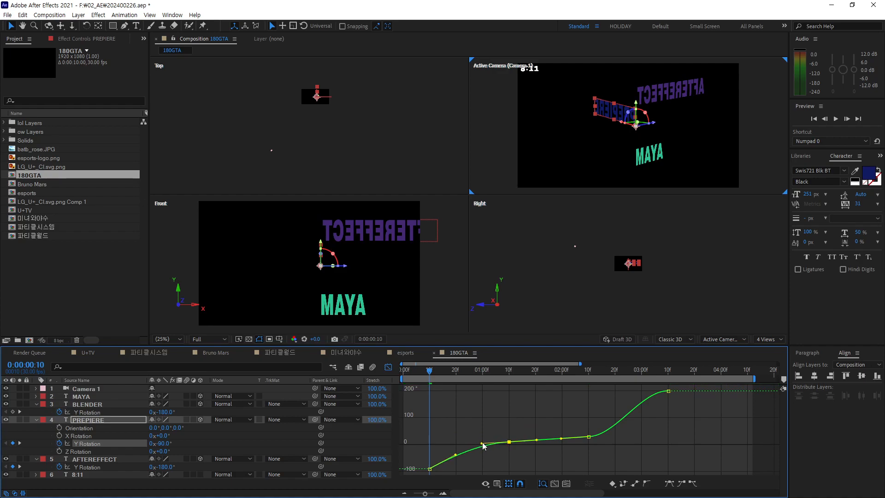
drag(456, 454, 448, 450)
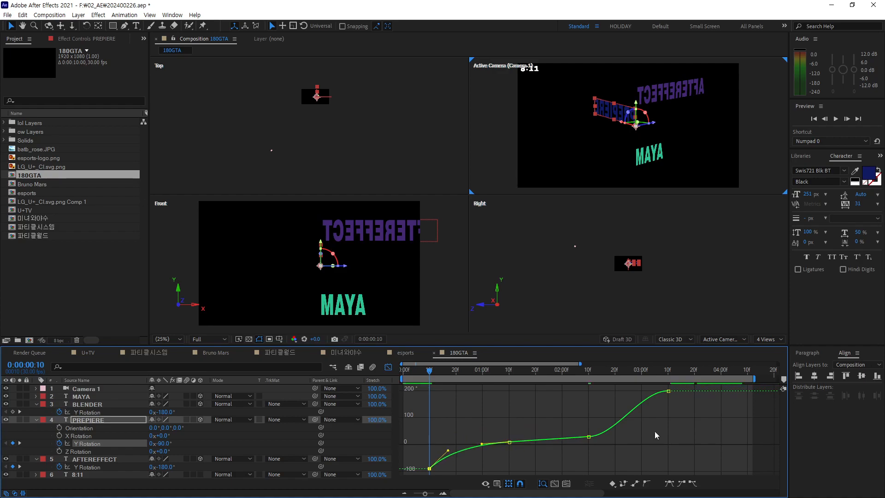
Bend PREPIERE's Y Rotation curve between its third and last keyframes to accelerate towards the end, and preview the animation.
click(589, 437)
drag(617, 437, 623, 433)
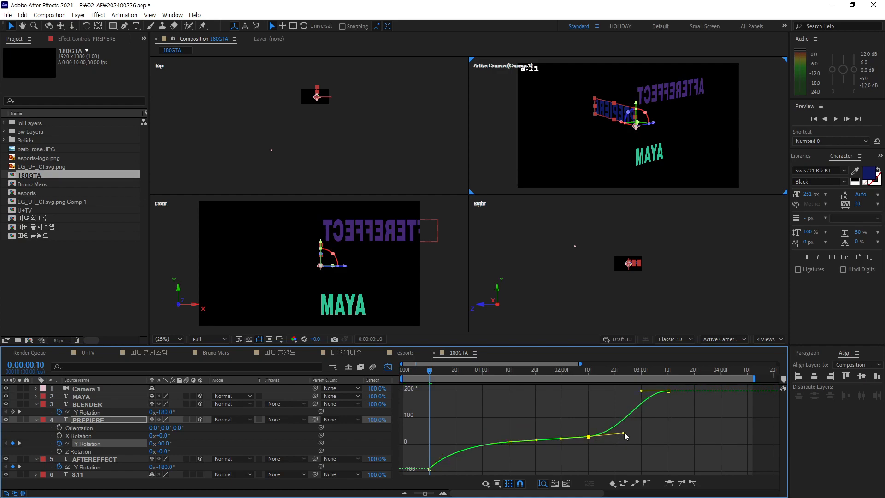
drag(642, 391, 657, 418)
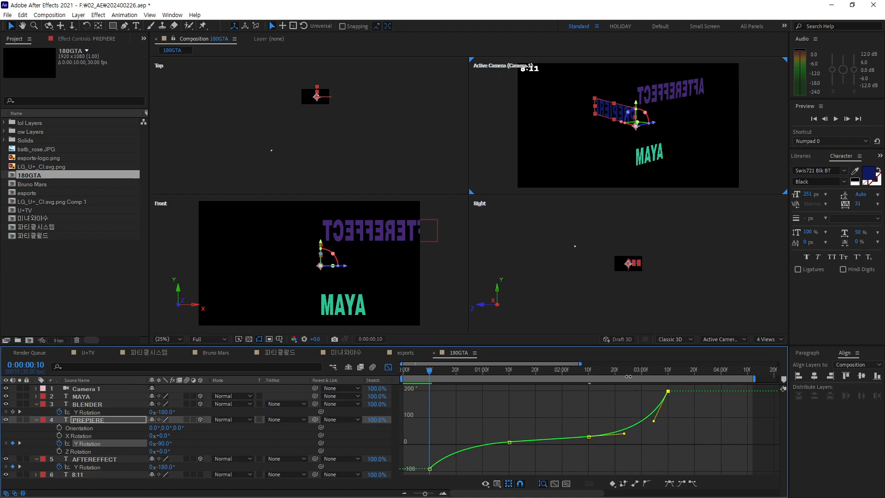
key(space)
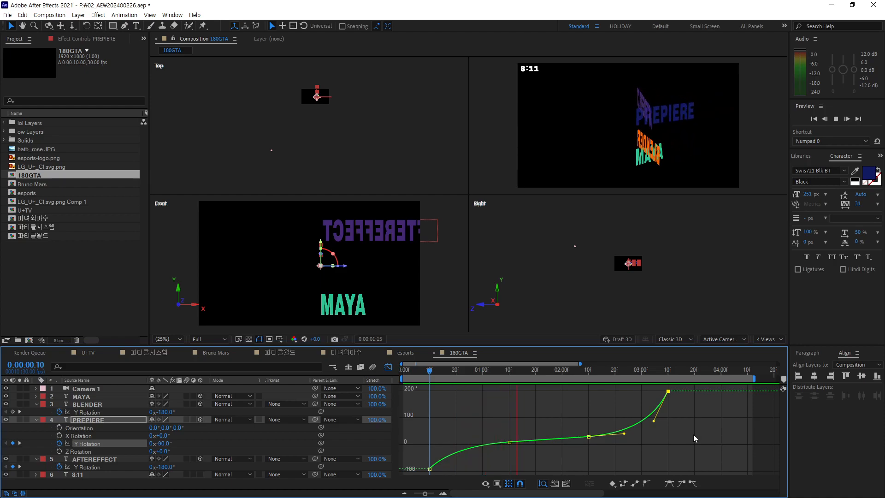
drag(576, 370, 402, 375)
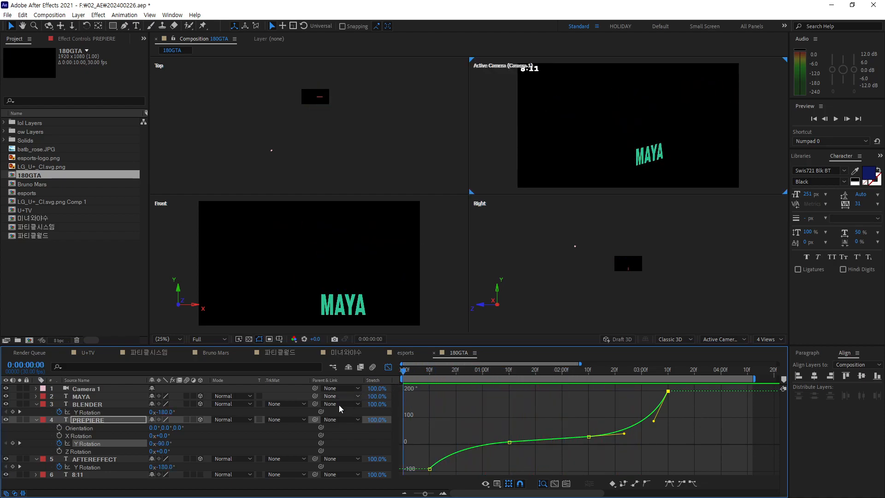
click(88, 445)
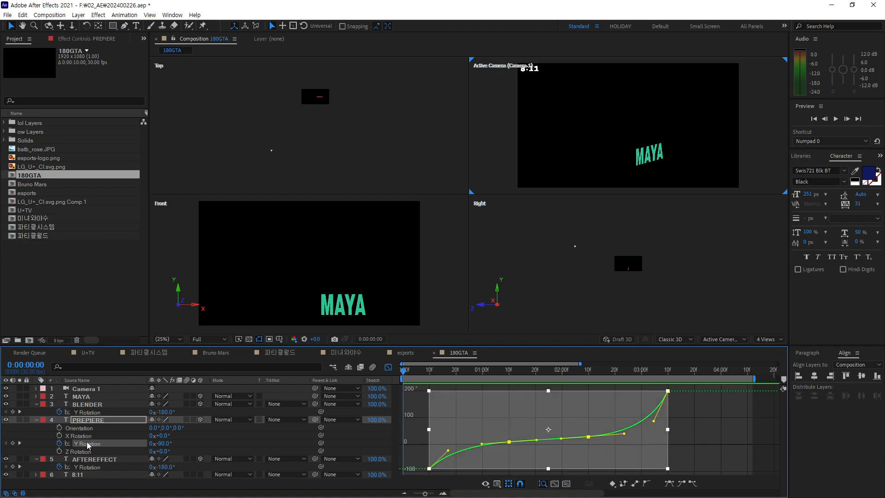
click(88, 396)
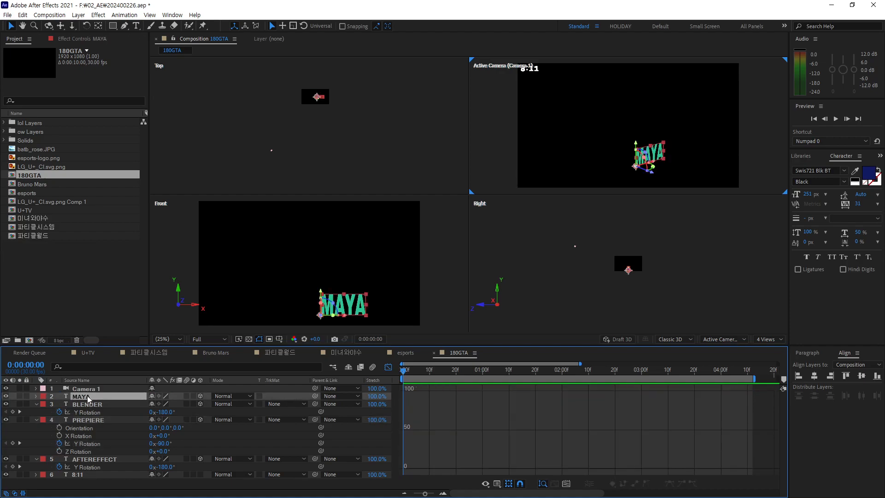
key(ctrl+b)
Return from the graph editor to the layer bars and copy PREPIERE's Y Rotation keyframes onto the MAYA layer at 0:00:00:00.
click(389, 367)
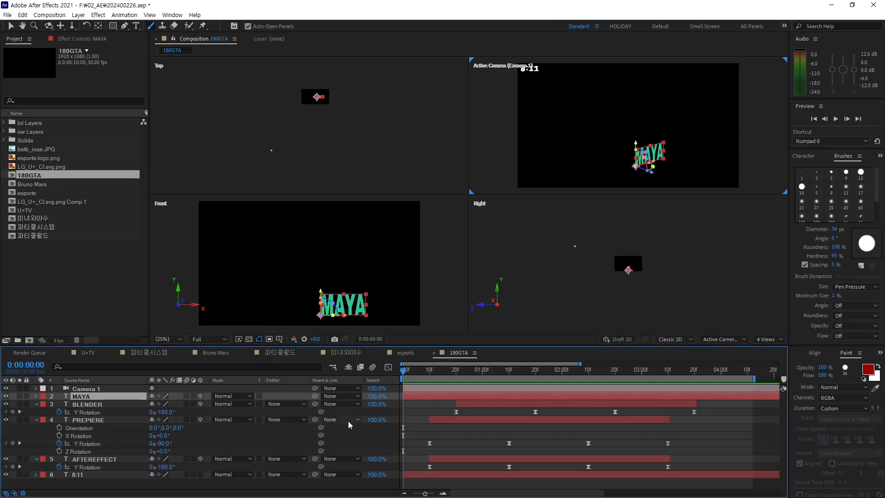
key(v)
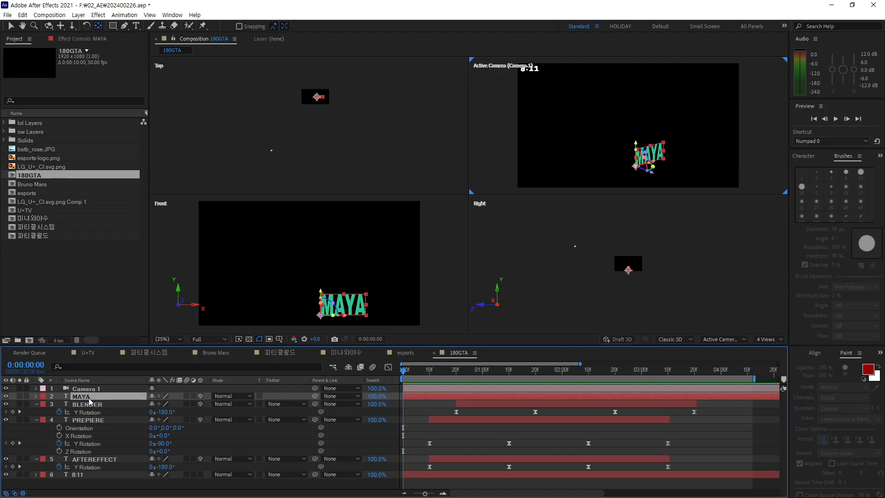
key(p)
key(u)
key(u)
key(u)
click(94, 443)
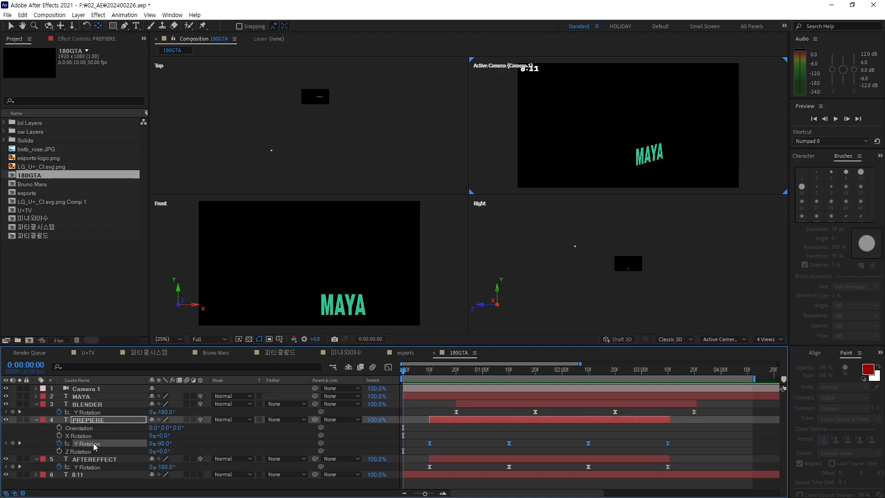
click(89, 397)
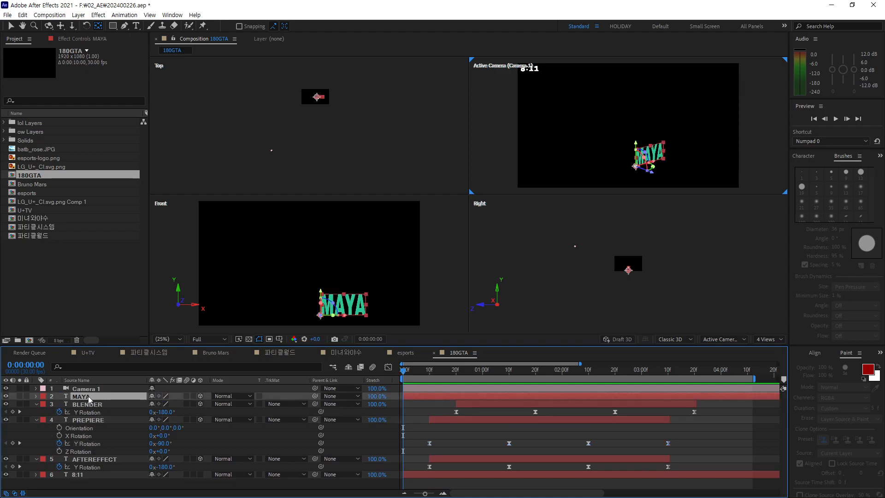
key(ctrl+v)
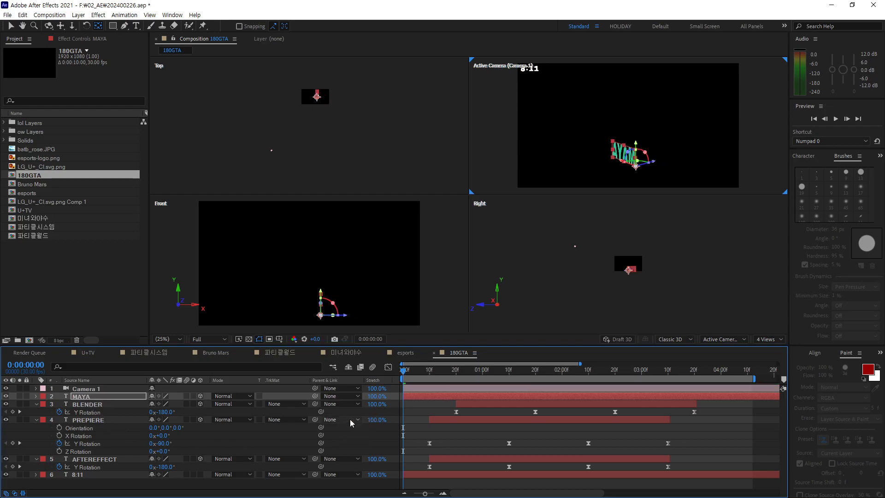
key(u)
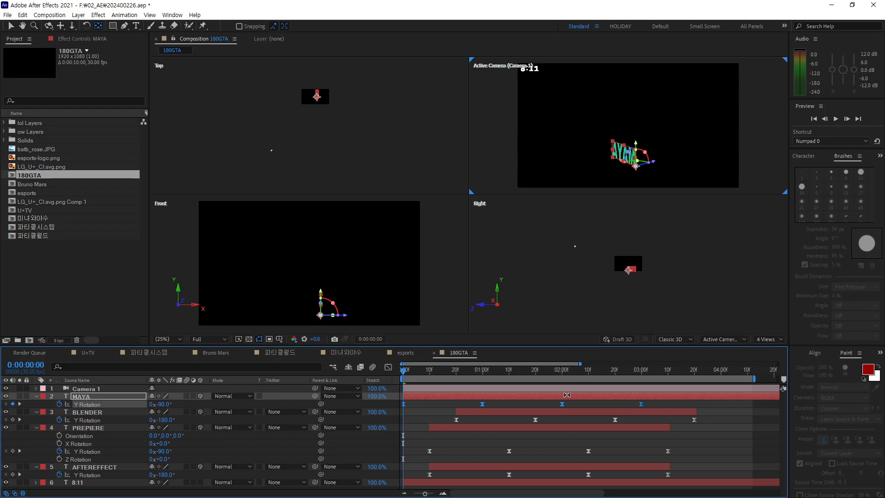
Trim the end of the MAYA layer at its last Y Rotation keyframe, 0:00:03:00, and preview the animation.
drag(403, 372, 643, 384)
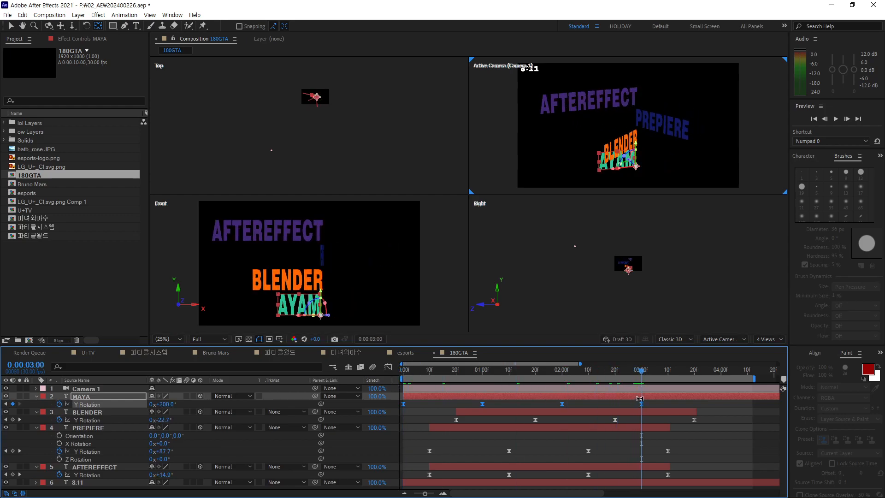
key(alt+bracketright)
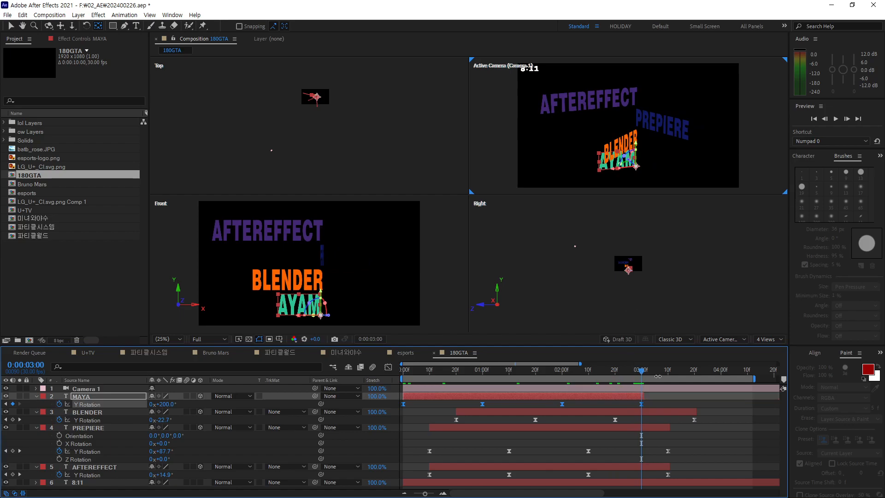
click(677, 407)
drag(642, 372, 504, 371)
key(space)
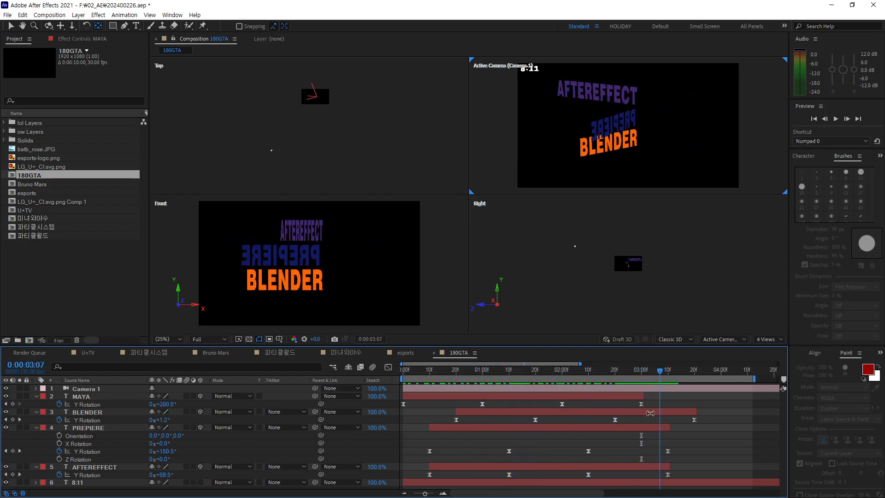
Switch to the Selection tool, shift the MAYA layer with its keyframes to start at 0:00:00:15, and preview the staggered words.
click(482, 396)
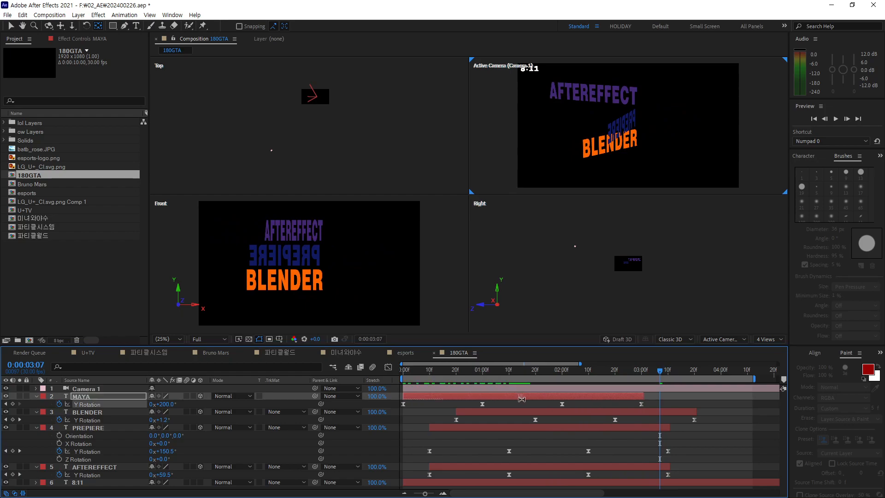
click(509, 446)
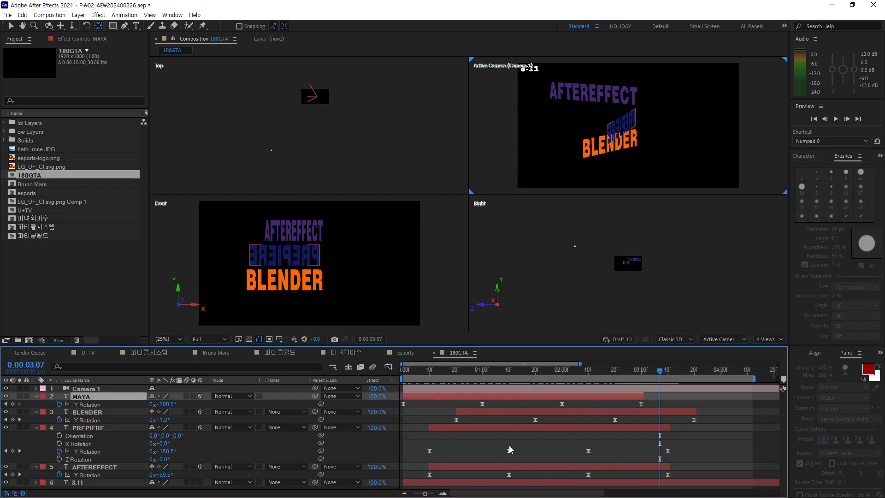
click(431, 404)
click(459, 435)
click(11, 27)
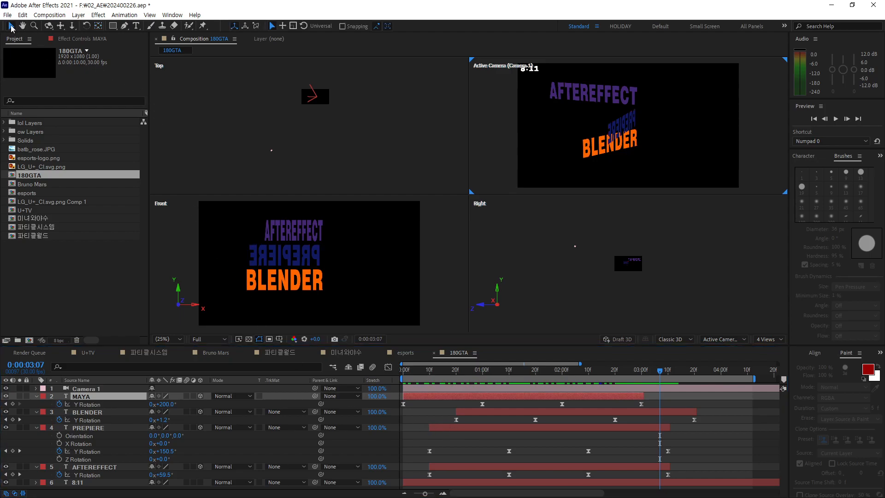
drag(441, 396, 481, 405)
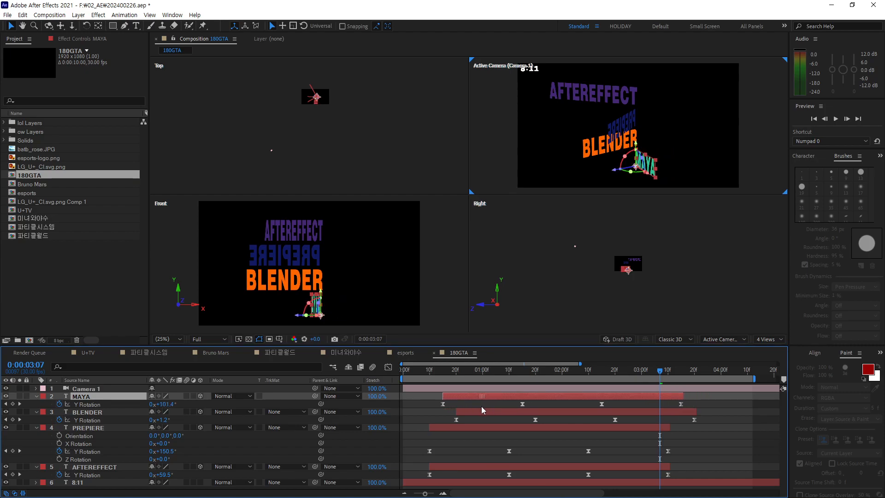
key(space)
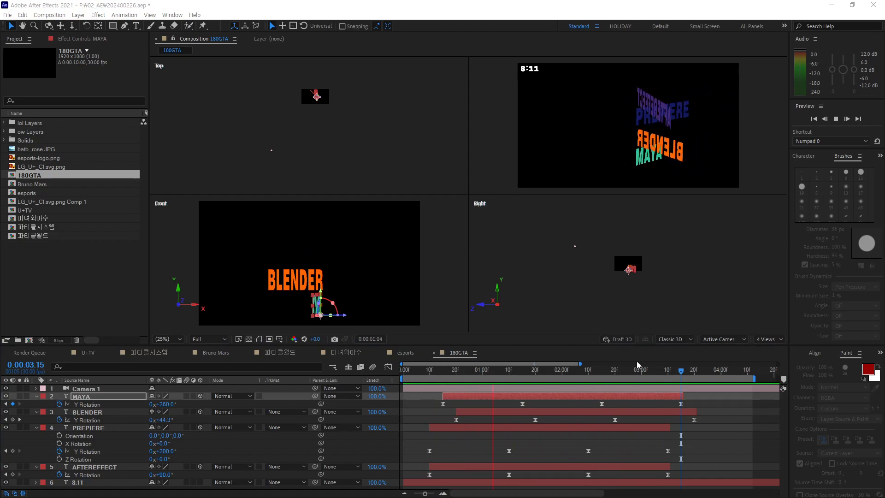
drag(637, 373, 510, 369)
key(space)
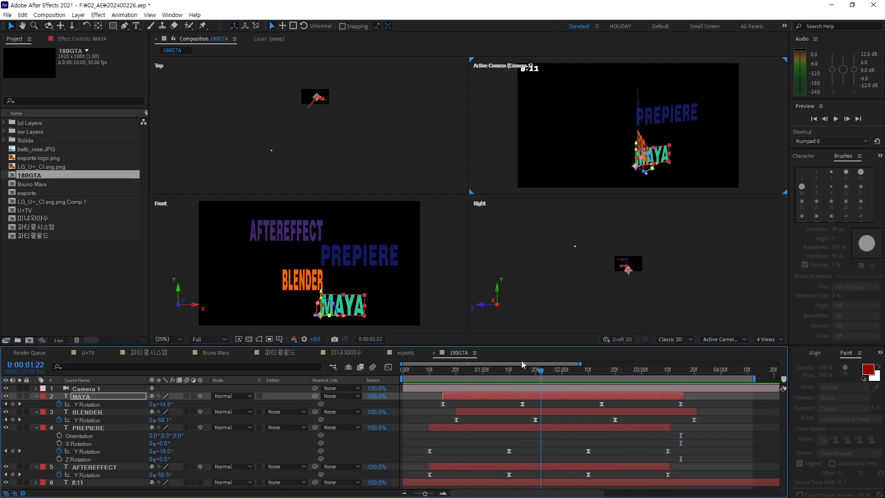
key(space)
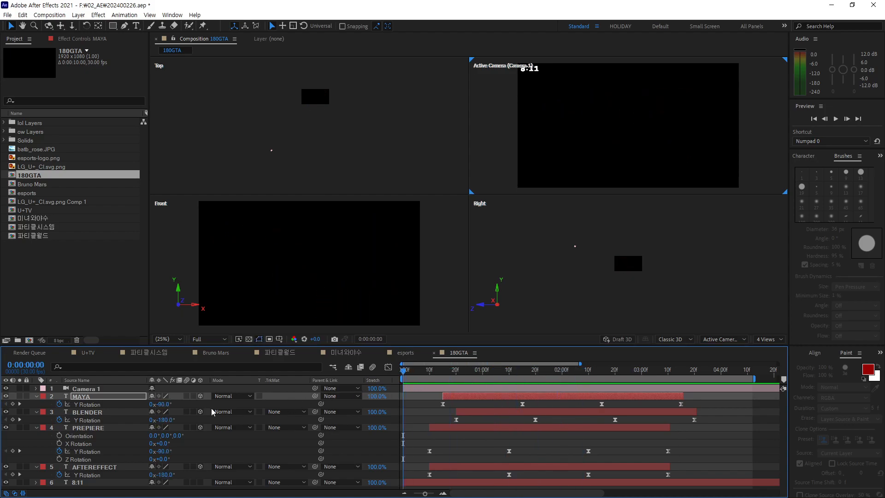
Reveal Camera 1's Position and set its first keyframe at 0:00:00:00.
click(102, 390)
key(p)
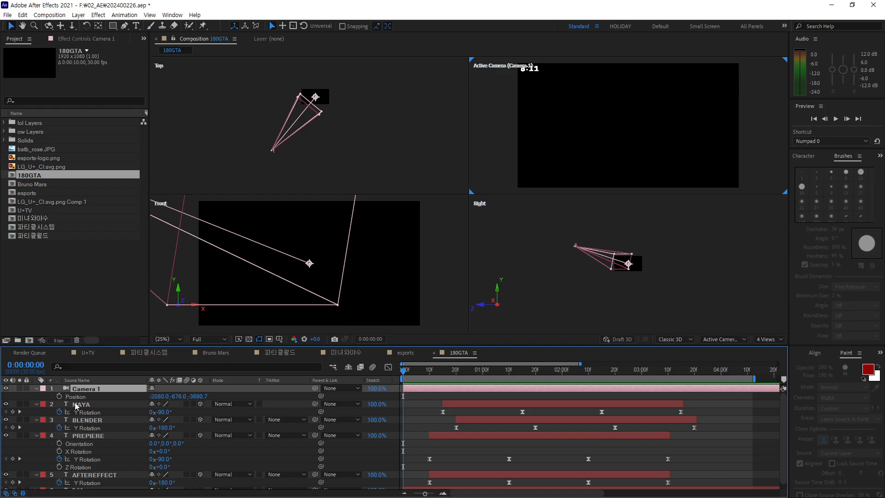
click(58, 397)
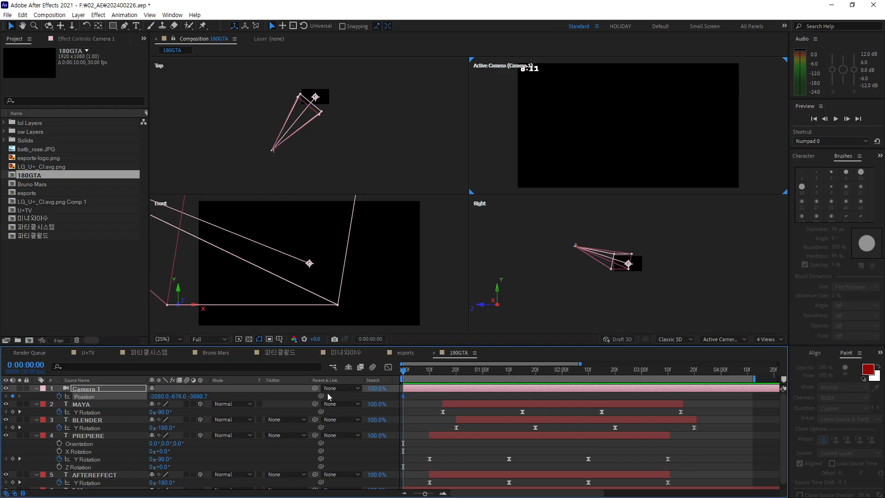
At 0:00:01:10, move Camera 1 sideways in the Top view to about 2368, -676, -4107, adding a second Position keyframe.
drag(405, 373, 509, 385)
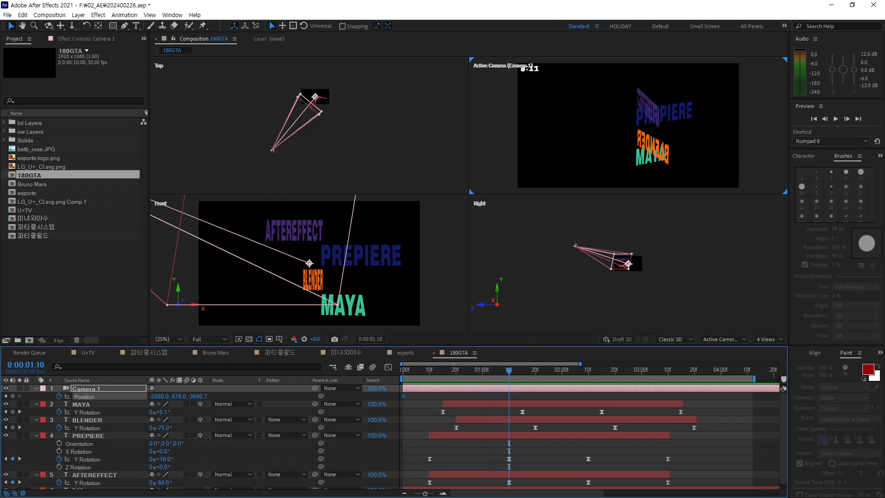
drag(741, 80, 668, 103)
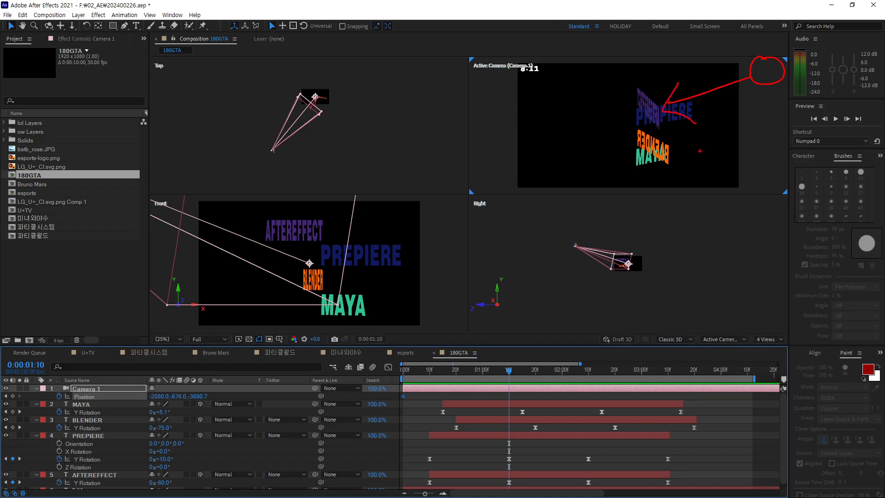
key(Escape)
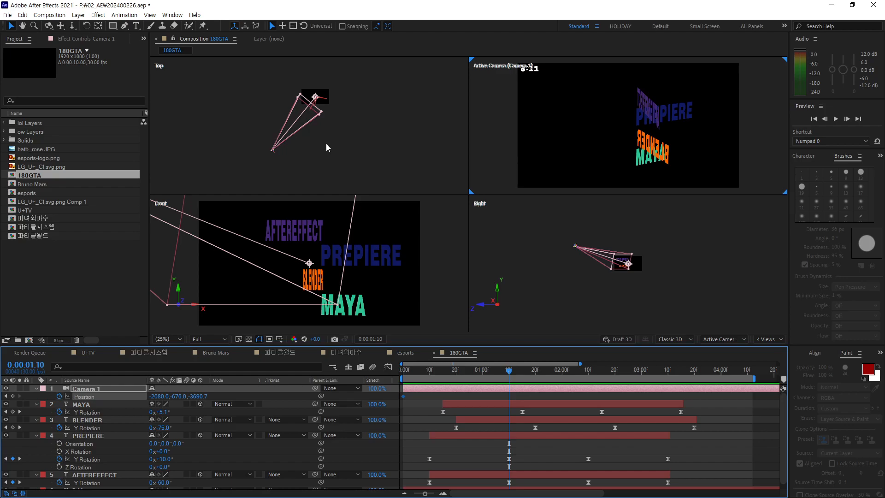
click(312, 155)
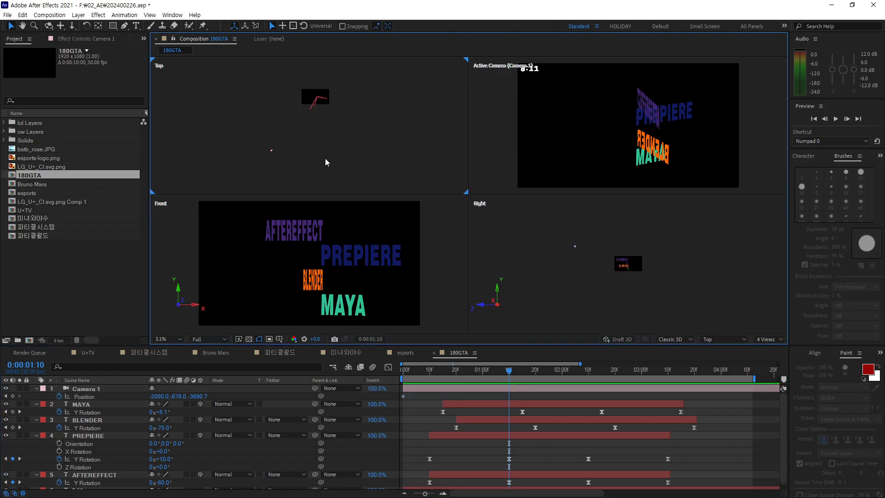
click(272, 151)
drag(272, 151, 336, 158)
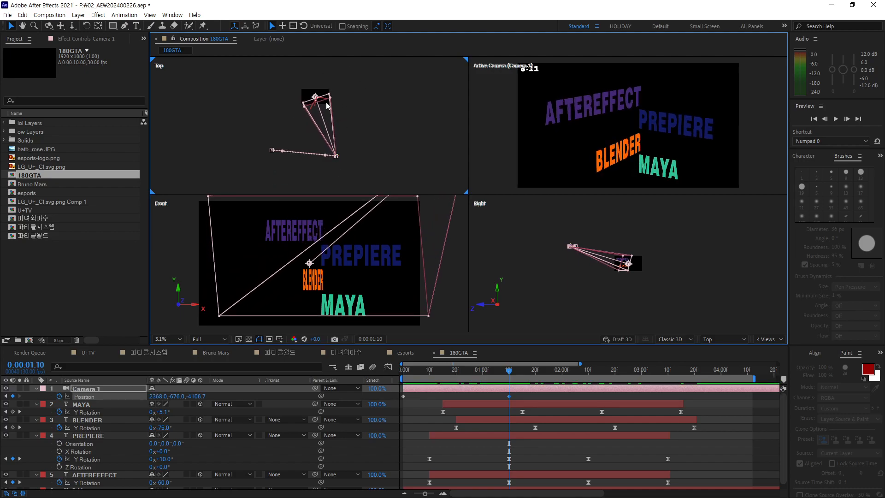
At 0:00:03:20, move Camera 1 in the Top view to about 5568, -676, -2987, adding a third Position keyframe.
drag(509, 371, 696, 377)
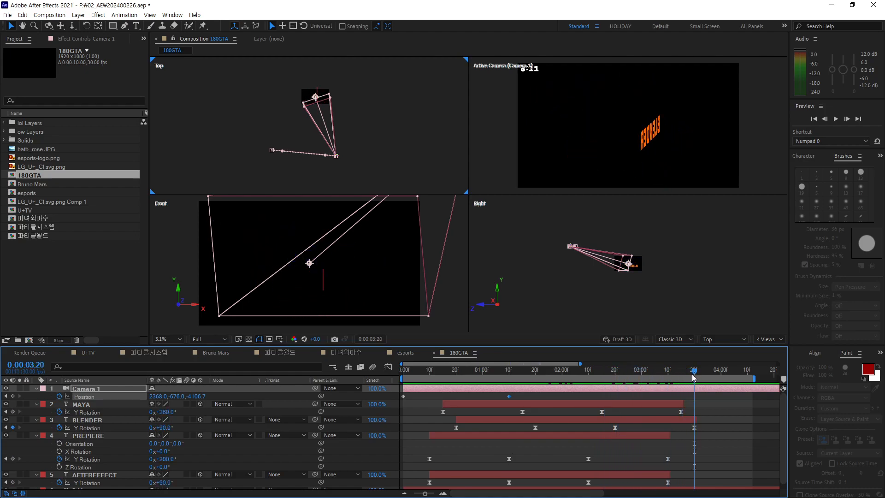
click(365, 163)
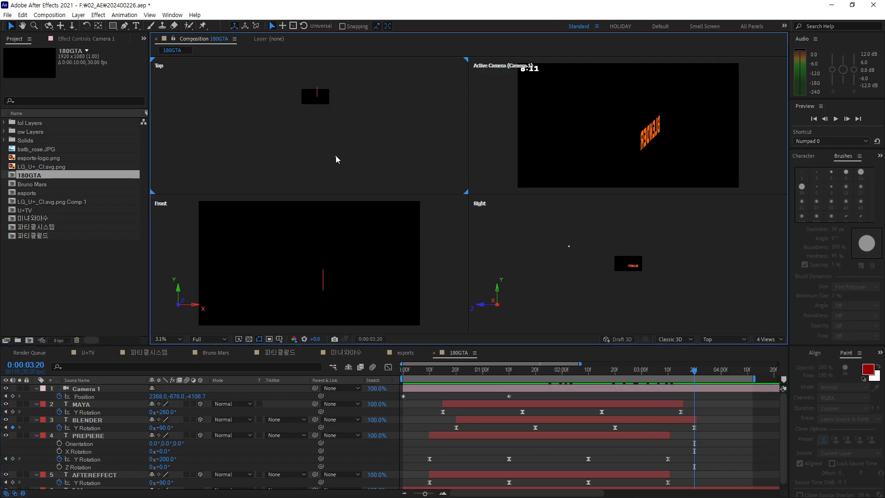
drag(336, 159, 383, 139)
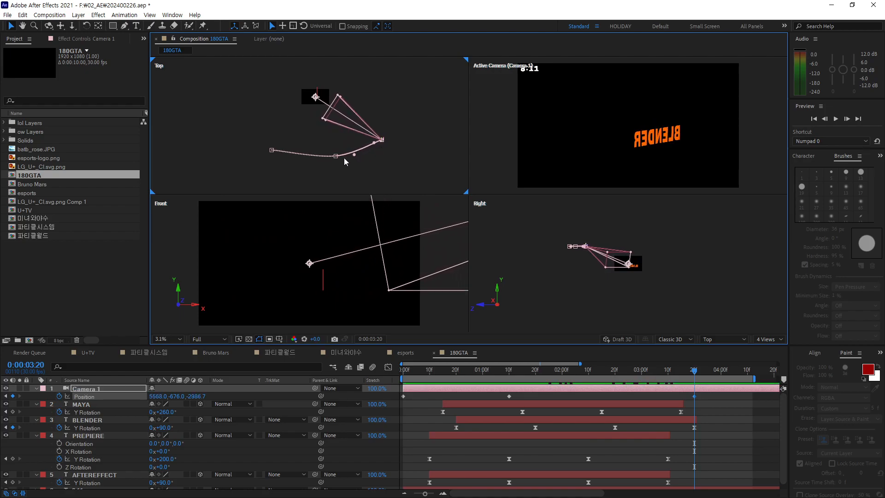
Smooth the camera's motion path into an arc by shifting its middle point and adjusting the curve handles, and preview the move.
drag(335, 158, 326, 159)
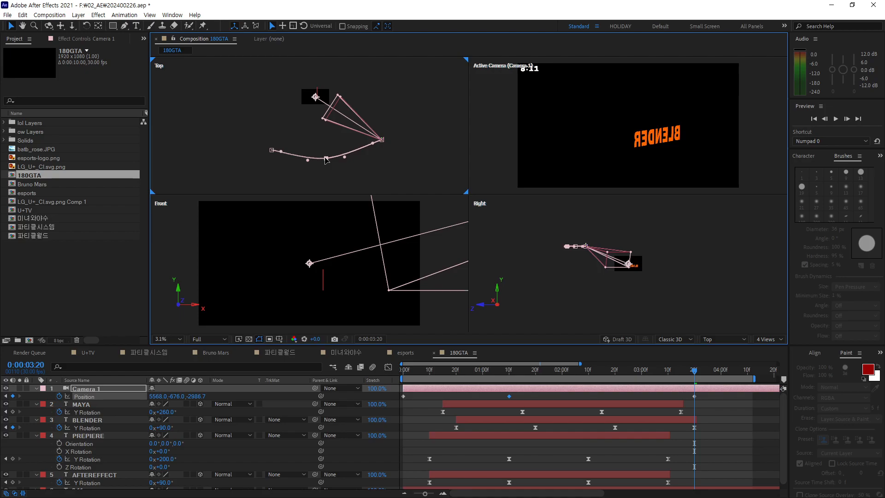
drag(308, 160, 367, 149)
drag(281, 151, 288, 156)
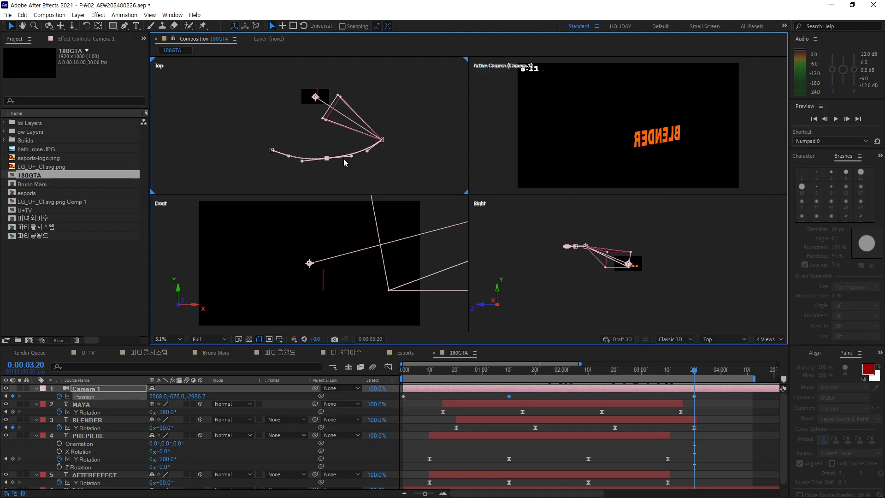
drag(695, 371, 409, 378)
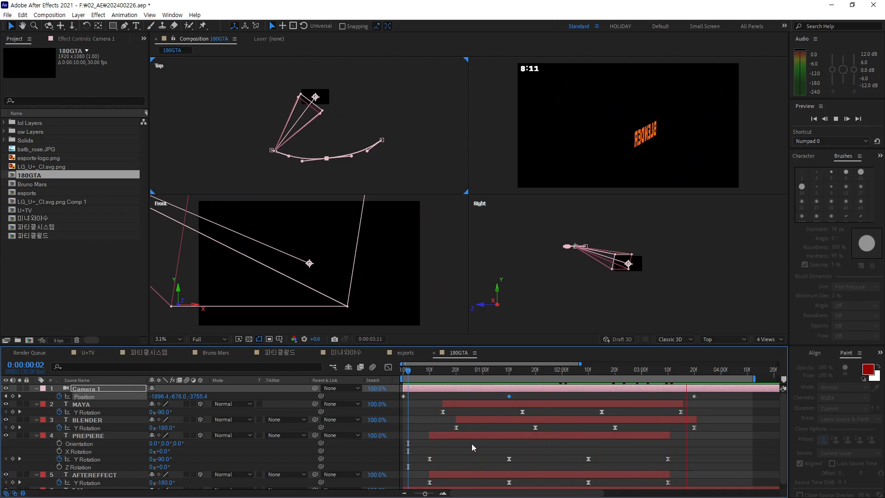
drag(551, 368, 508, 397)
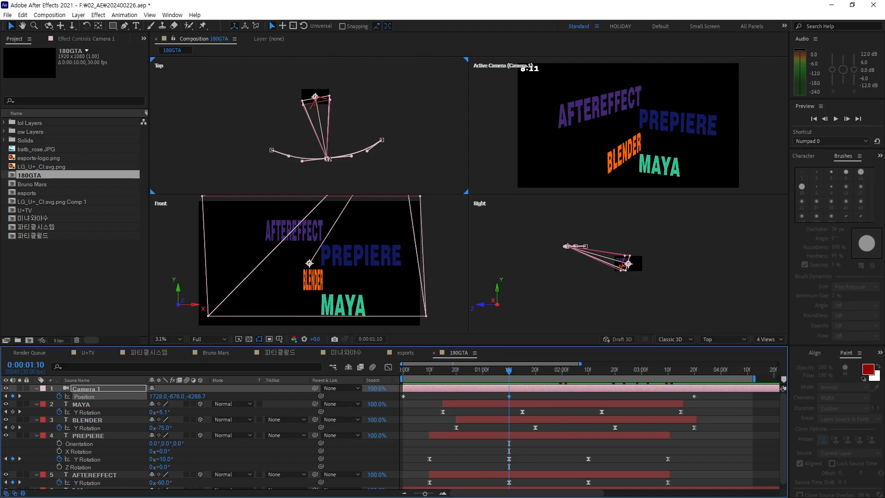
drag(327, 159, 327, 157)
click(339, 177)
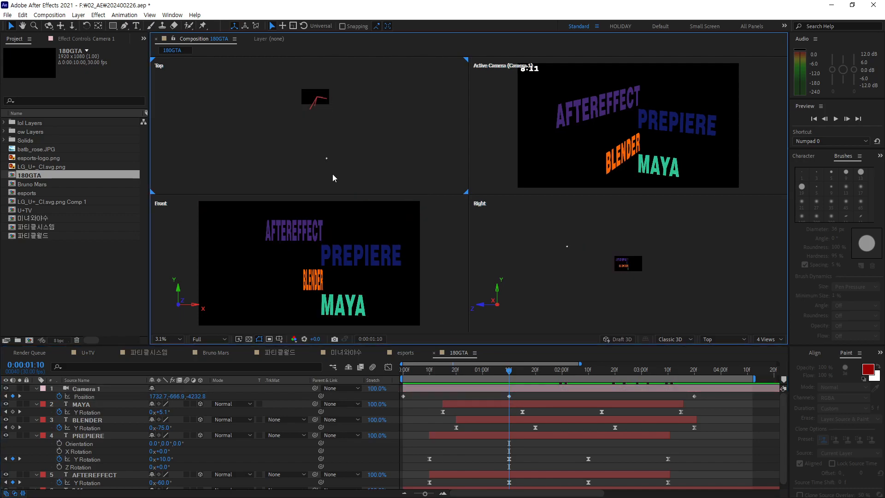
key(ctrl+z)
Pull the camera path's 0:00:01:10 point away from the words to about 2048, -676, -5355, widen the outer handles, and preview the arc.
click(331, 170)
click(327, 159)
drag(326, 159, 331, 174)
drag(288, 156, 285, 160)
drag(366, 150, 371, 154)
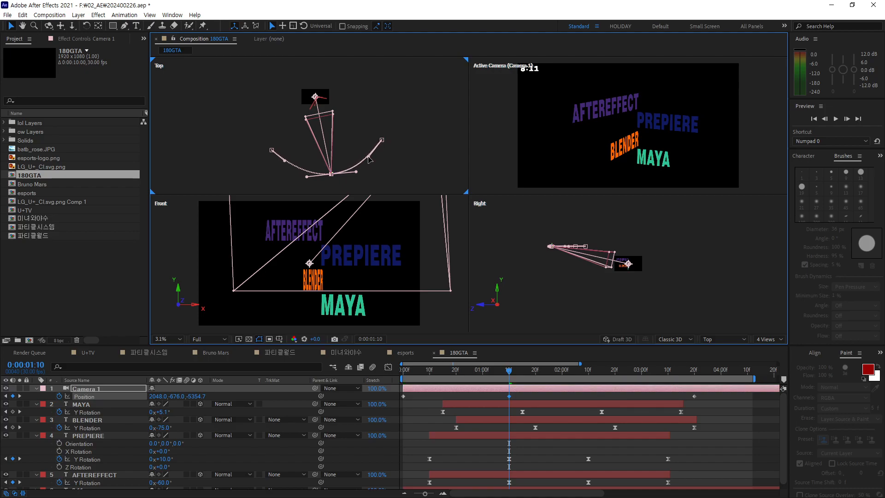
key(space)
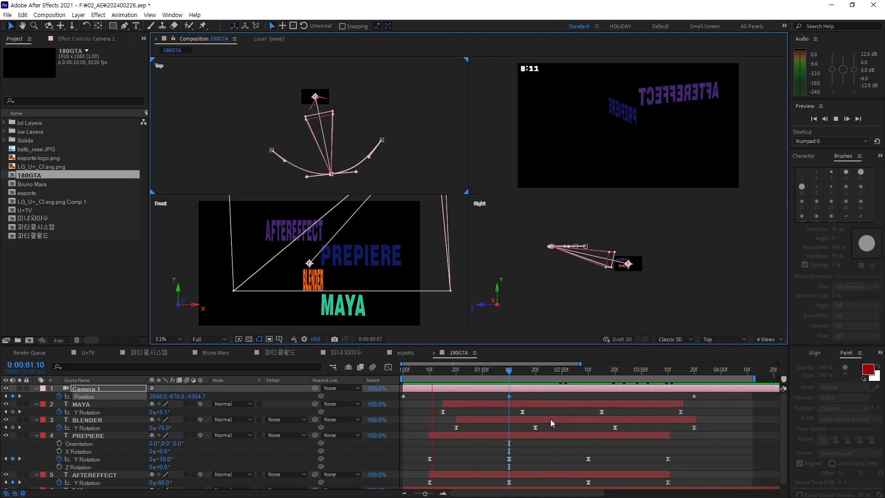
In the Top view, pull the camera path's starting point inward to about -1088, -676, -2571 and adjust its curve handle.
drag(534, 373, 455, 373)
drag(272, 152, 279, 140)
drag(283, 137, 293, 154)
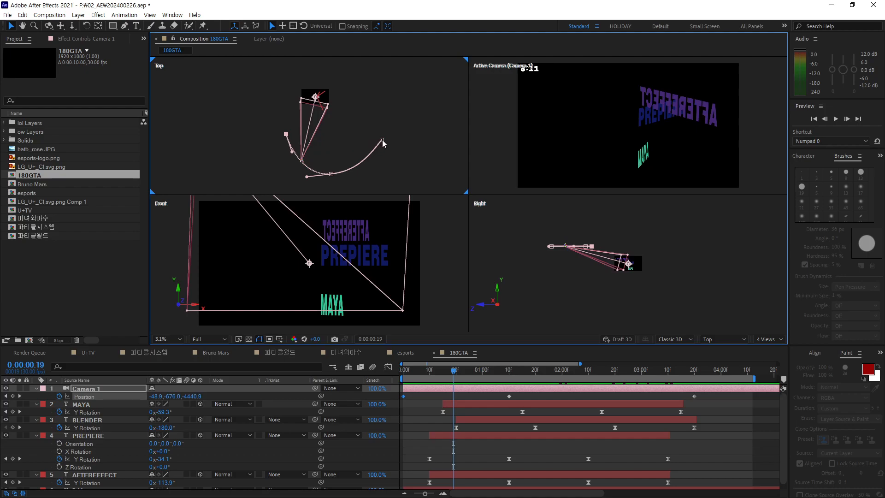
In the Top view, pull the camera path's end point inward, round the curve with its handle, and preview the move.
drag(454, 373, 633, 374)
drag(382, 139, 364, 129)
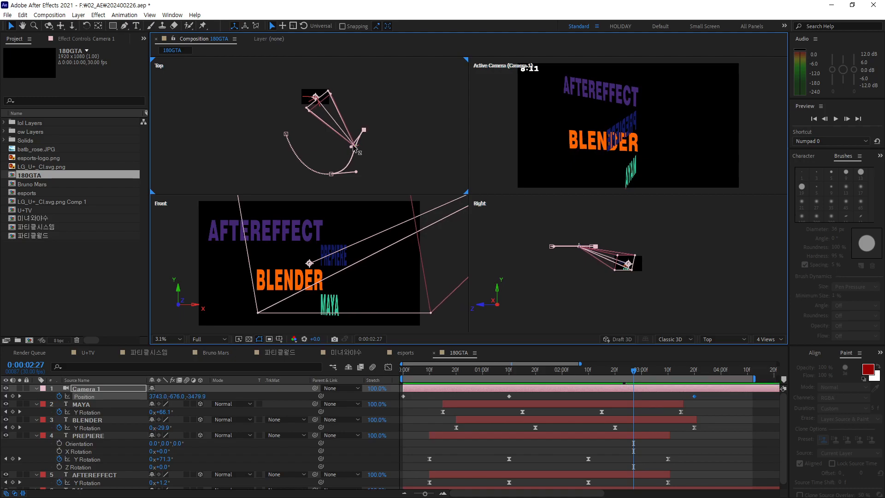
key(ctrl+z)
drag(351, 150, 364, 153)
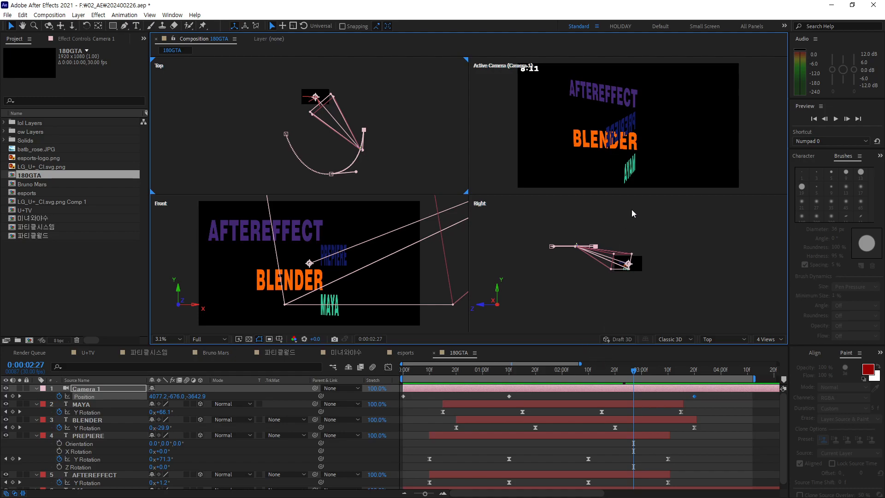
key(space)
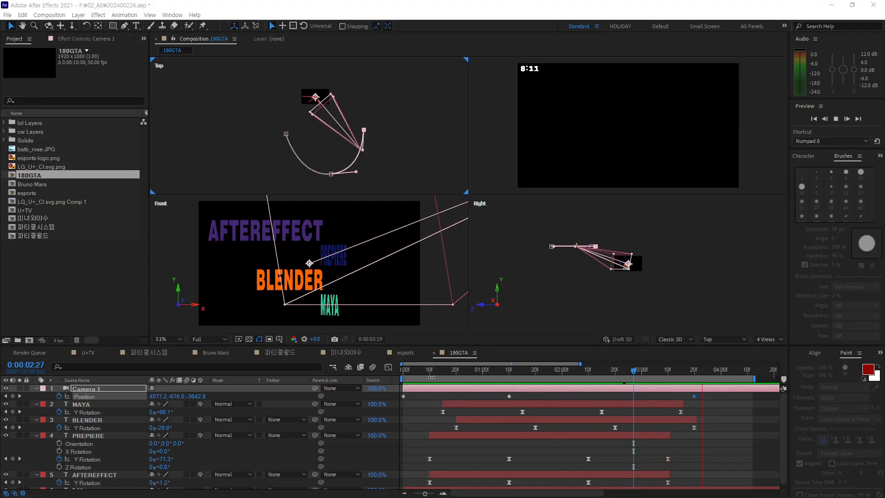
Display Camera 1's Position keyframes as a speed graph and go to about 0:00:00:22.
click(389, 368)
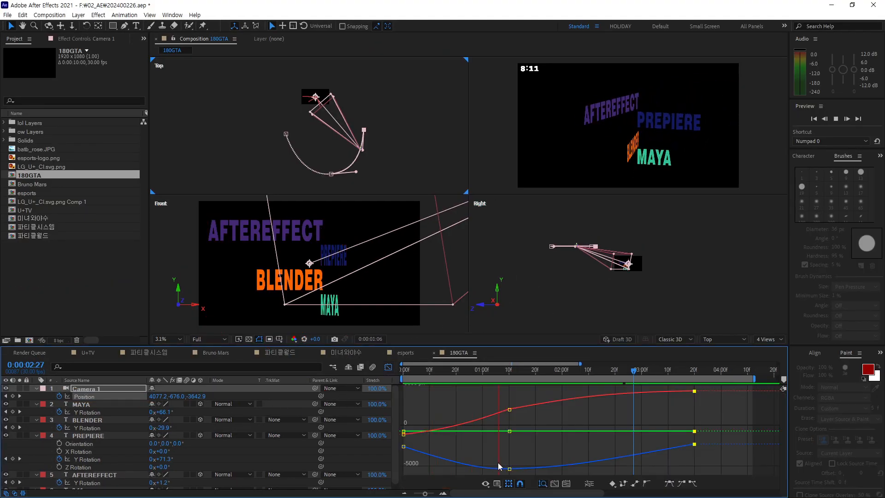
click(541, 484)
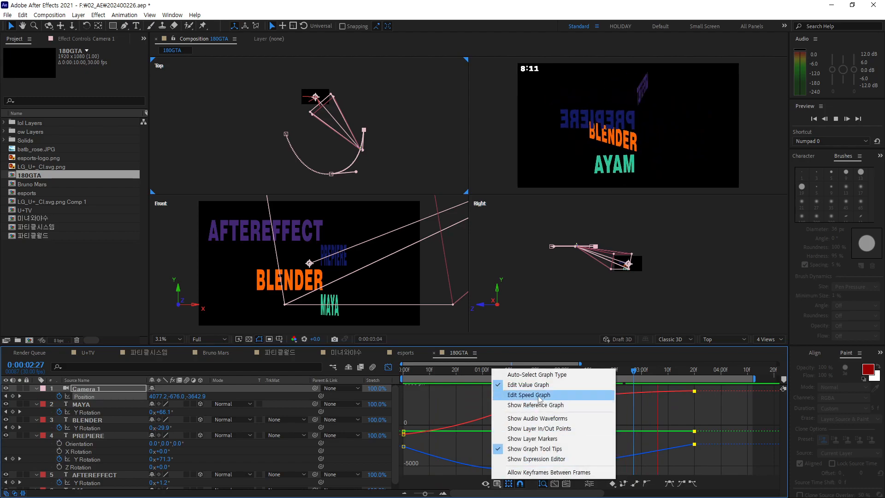
click(530, 394)
drag(625, 372, 496, 369)
click(462, 368)
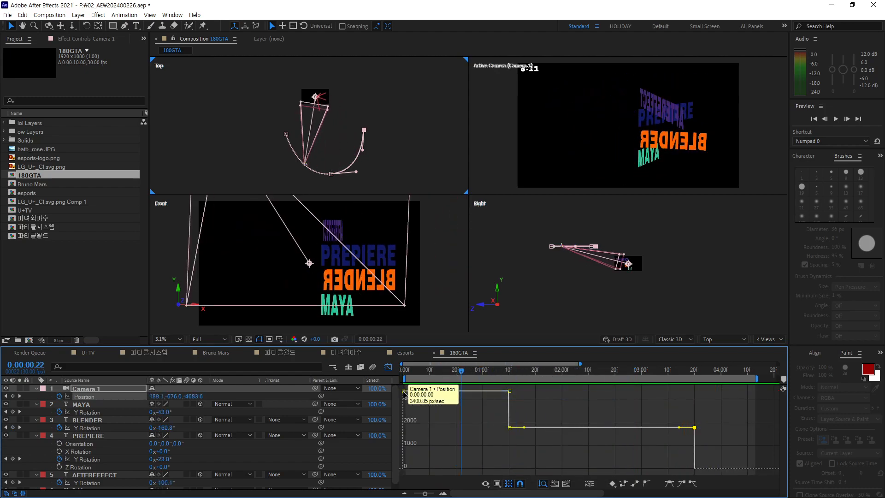
Inspect the keyframe velocity settings of Camera 1's first, middle and last Position keyframes.
double_click(404, 391)
click(507, 258)
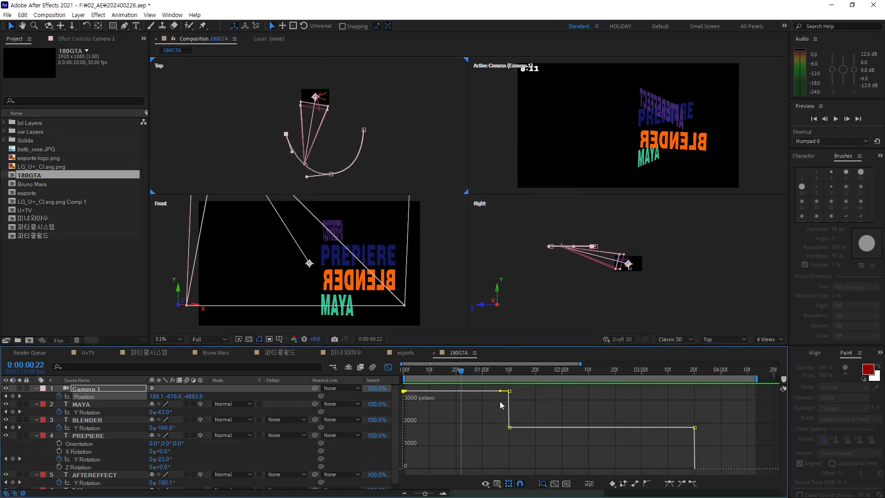
double_click(509, 401)
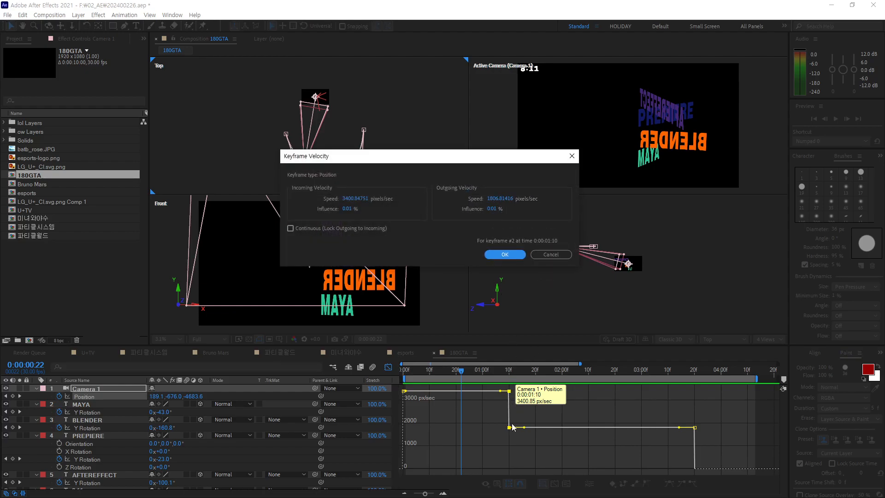
click(549, 255)
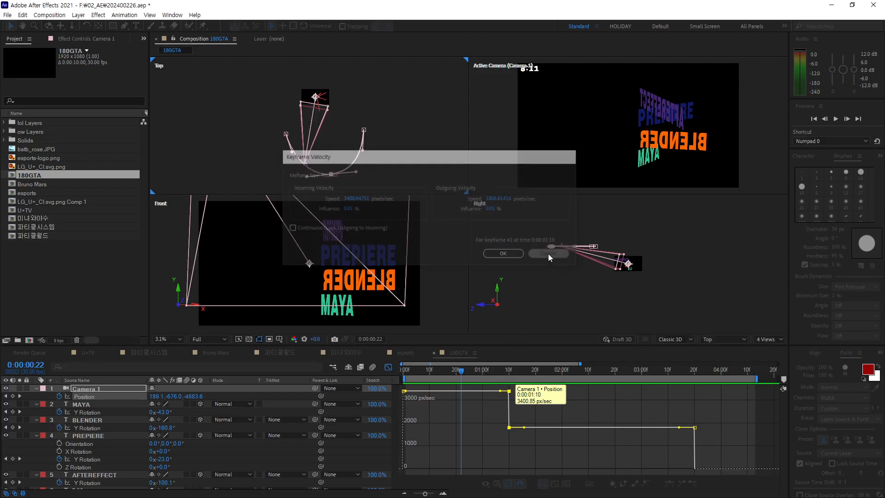
double_click(695, 427)
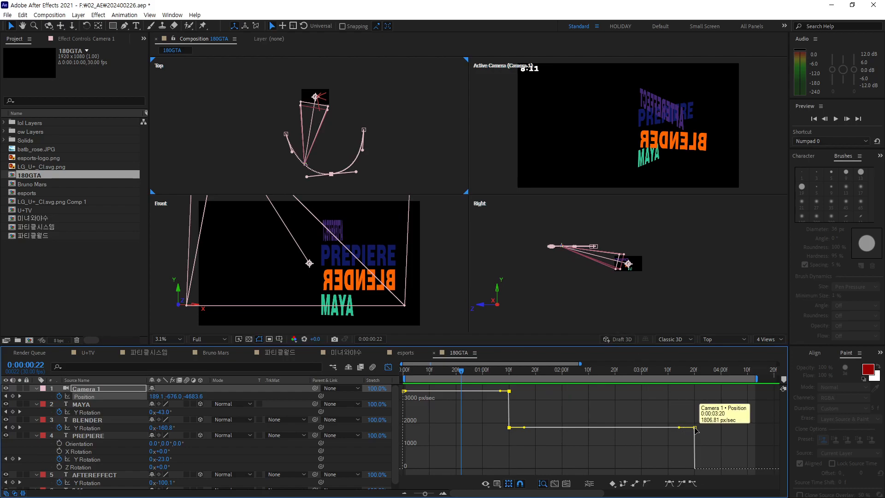
click(505, 255)
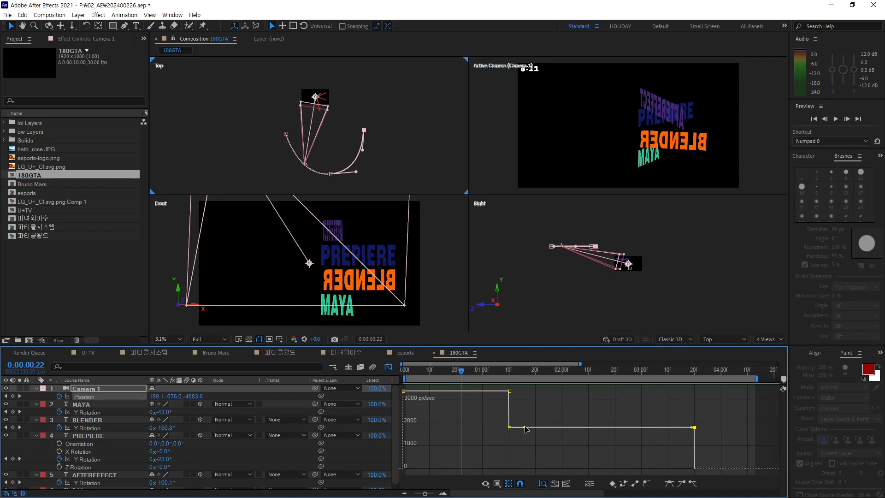
Set the camera's 0:00:01:10 Position keyframe to 500 pixels/sec and 80% influence for both incoming and outgoing velocity.
click(511, 392)
drag(502, 394, 466, 459)
double_click(509, 465)
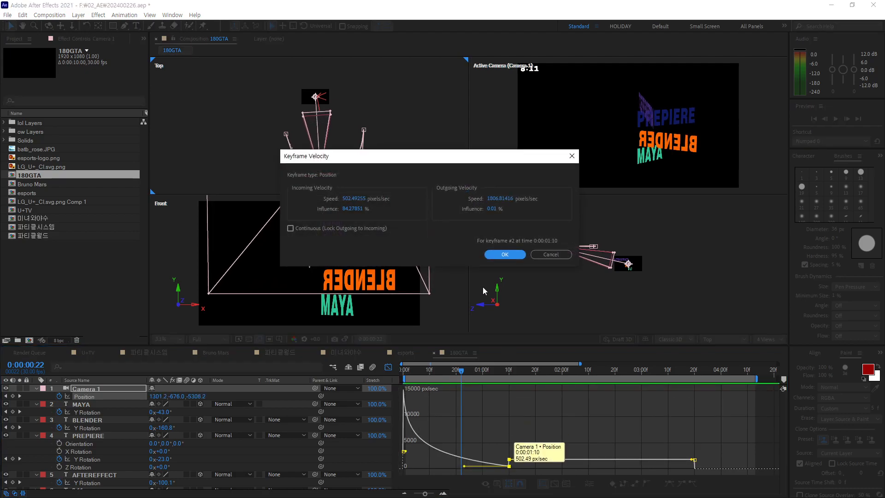
click(350, 199)
text(500)
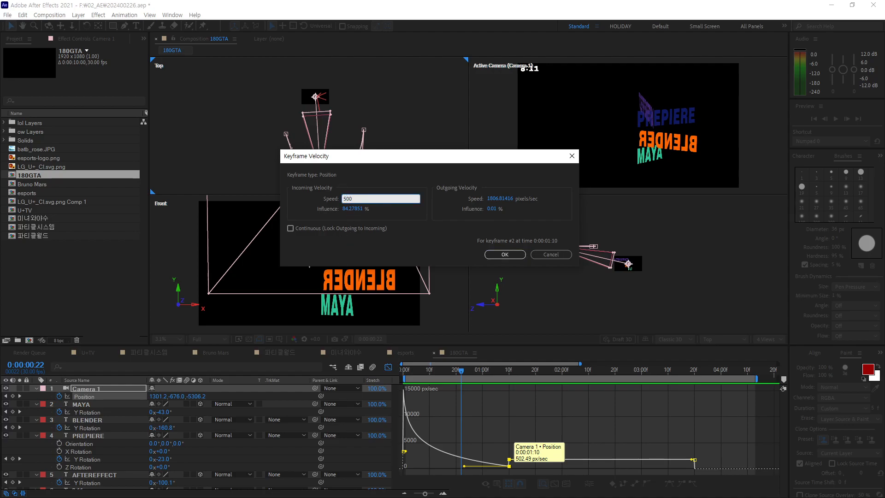
key(Tab)
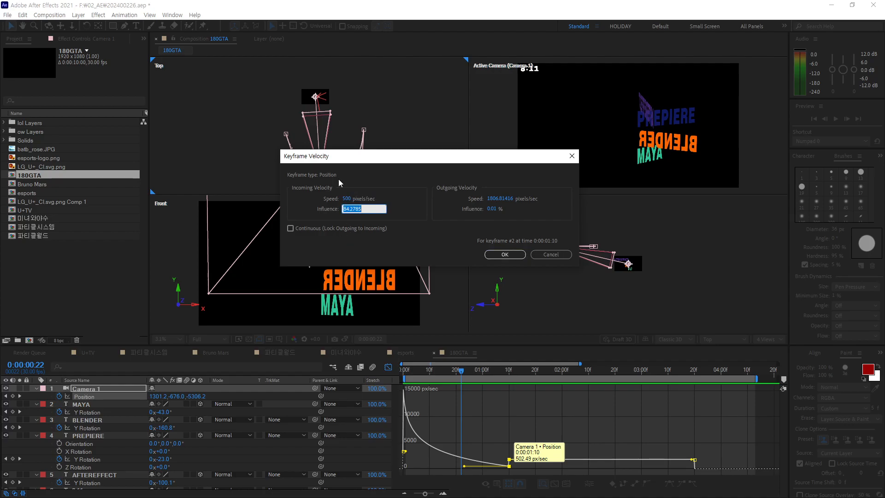
text(800)
click(492, 199)
text(500)
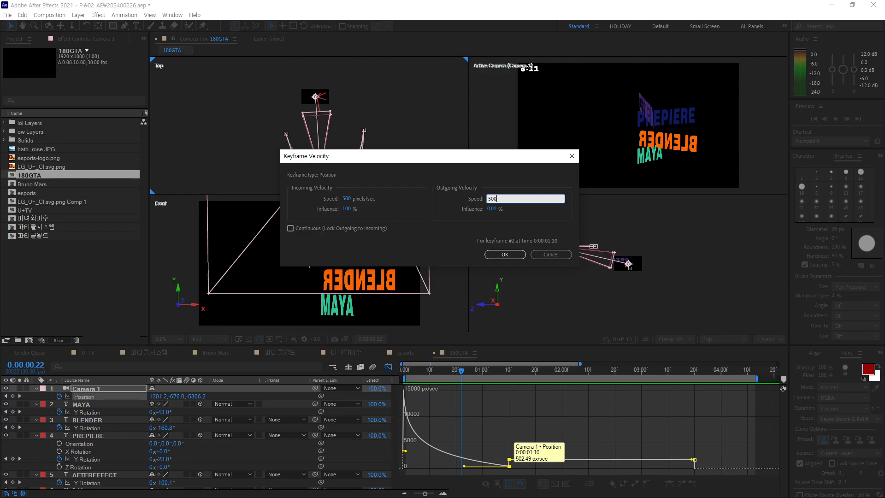
key(Tab)
text(80)
key(Tab)
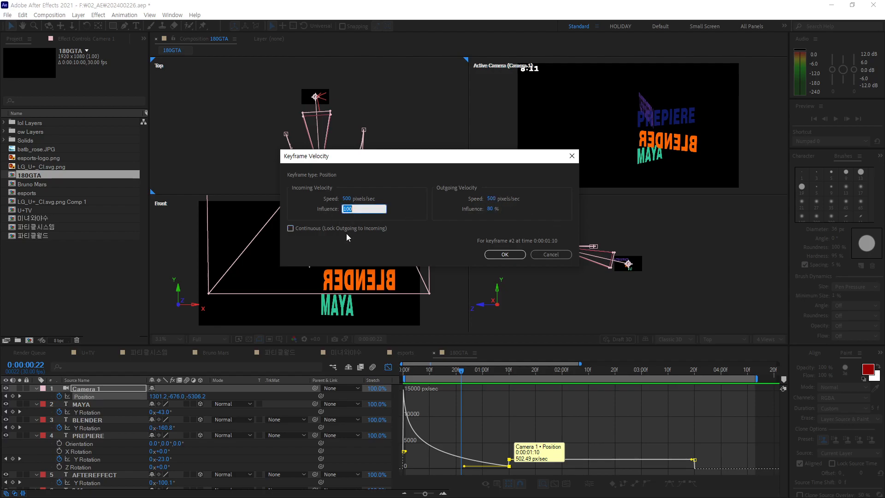
text(80)
key(Tab)
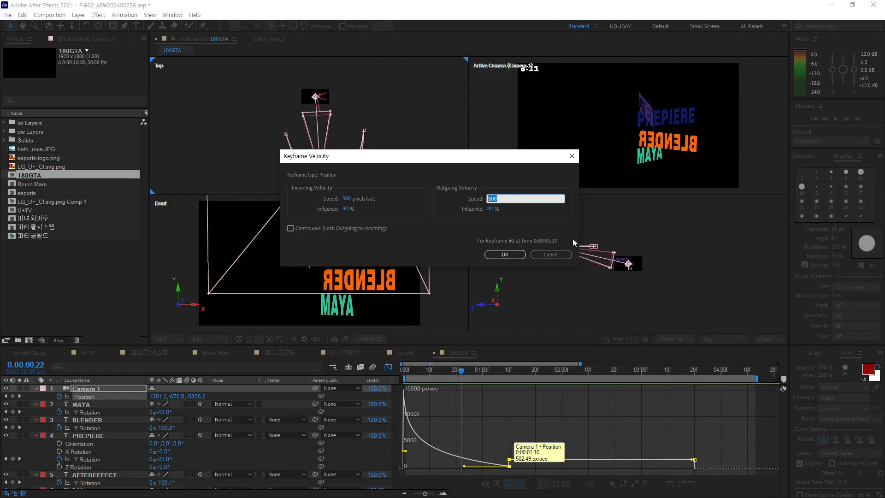
click(512, 254)
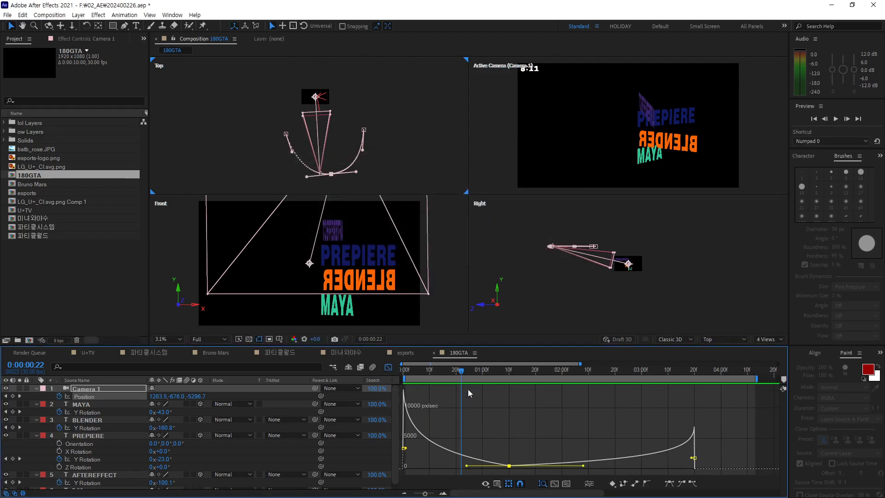
Preview the eased camera move and review the incoming and outgoing velocity settings of the 0:00:01:10 keyframe.
key(space)
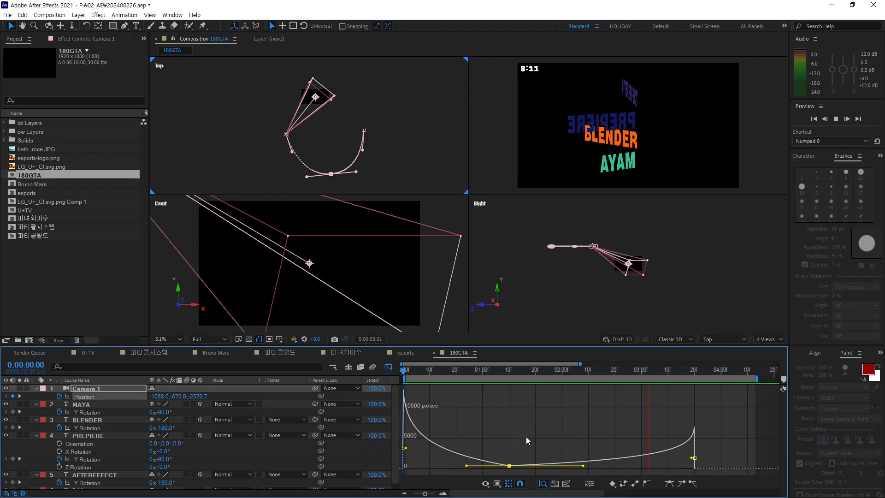
key(space)
key(ctrl+shift+k)
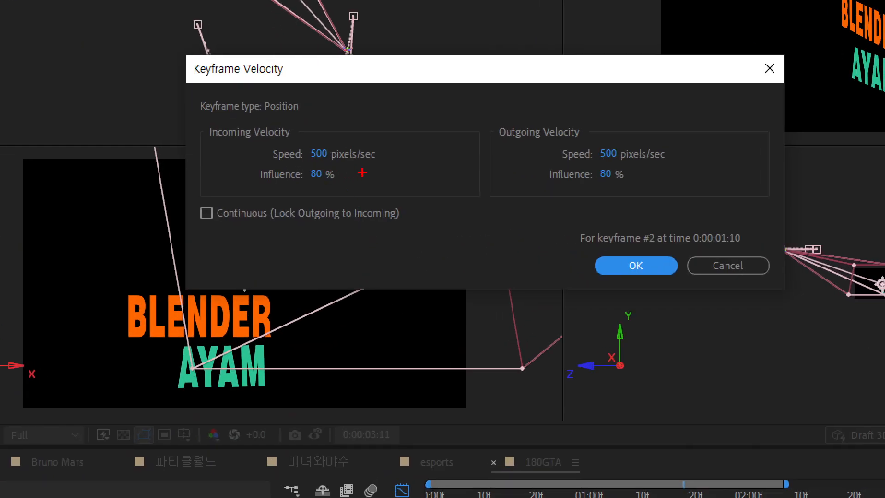
drag(362, 172, 368, 175)
drag(640, 202, 632, 211)
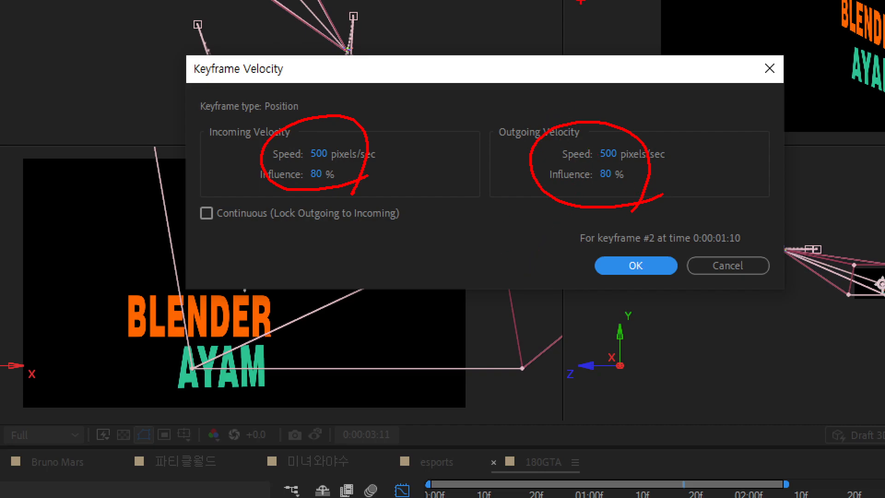
key(Escape)
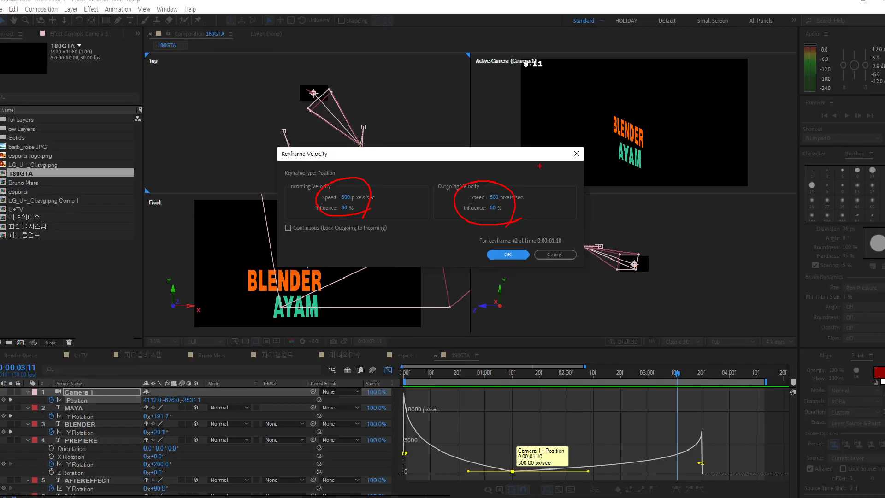
click(504, 255)
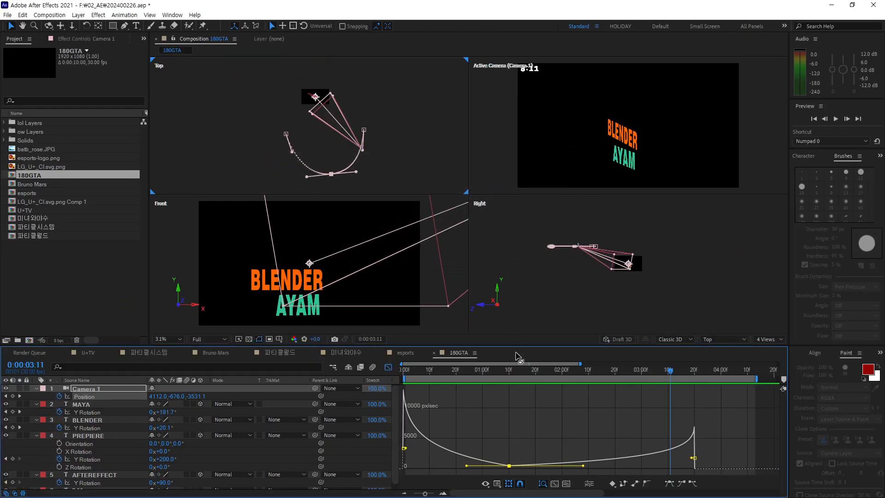
Change the temporal interpolation of the camera's 0:00:01:10 Position keyframe to Auto Bezier.
right_click(509, 466)
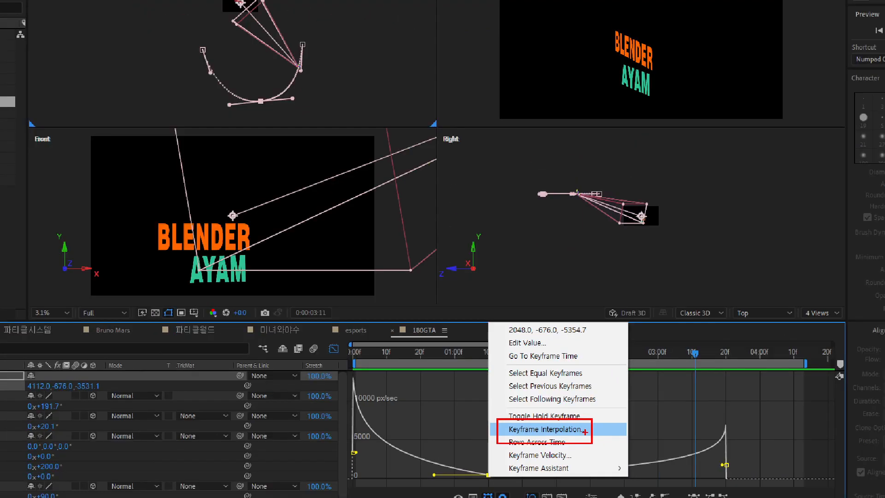
click(584, 433)
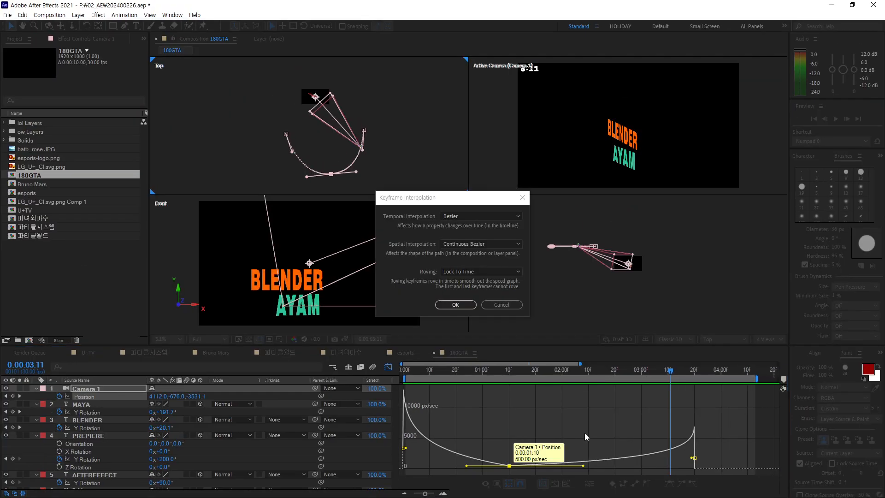
click(496, 217)
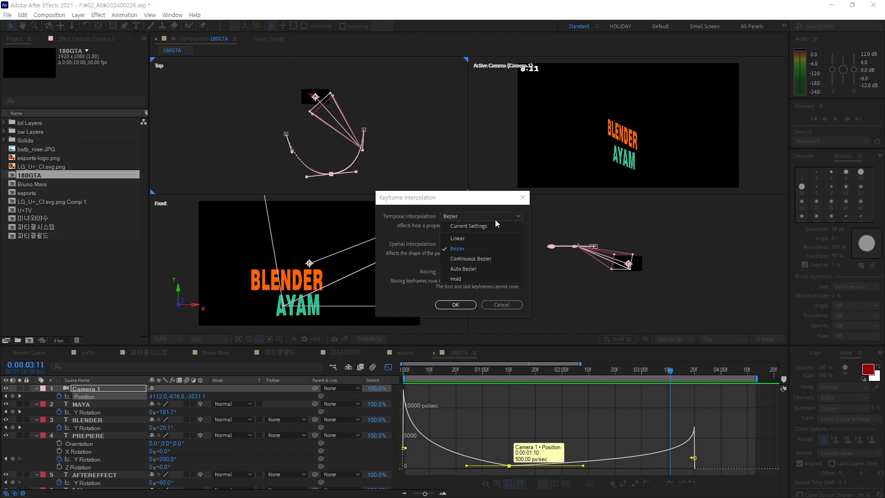
click(493, 266)
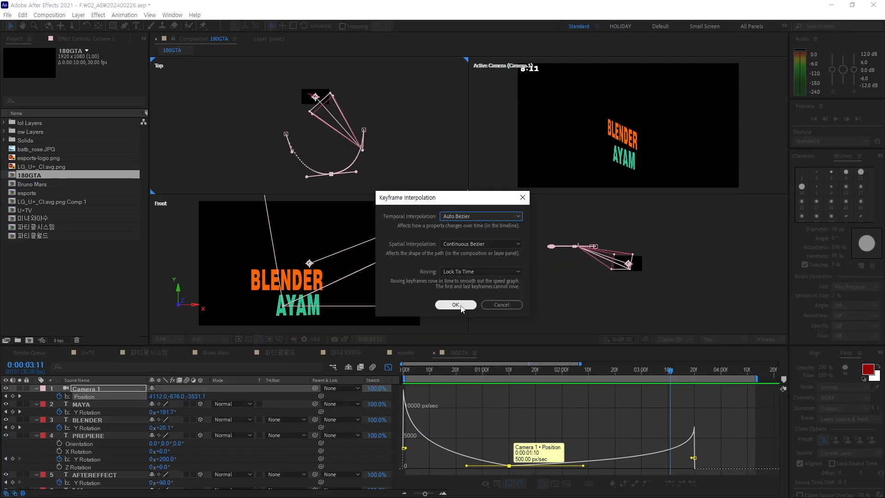
click(455, 304)
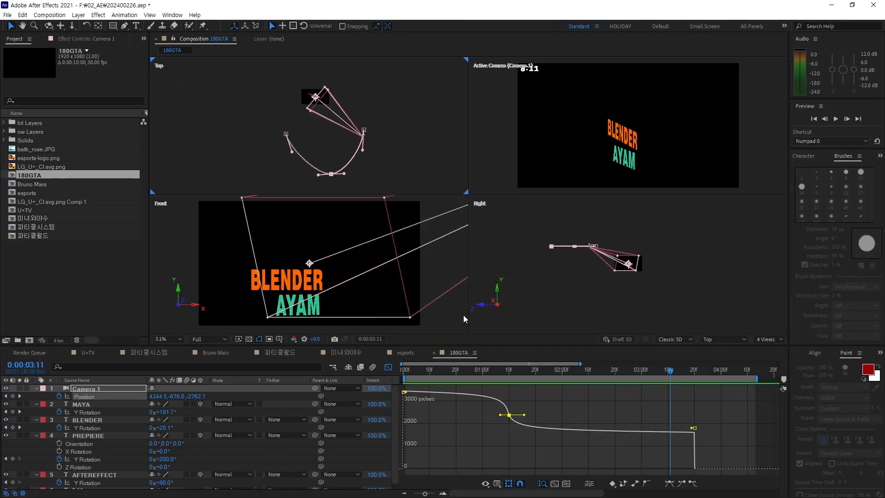
Lower the 0:00:01:10 keyframe's speed on the graph, widen its incoming and outgoing influence to 80%, and fine-tune the speed.
mouse_move(512, 420)
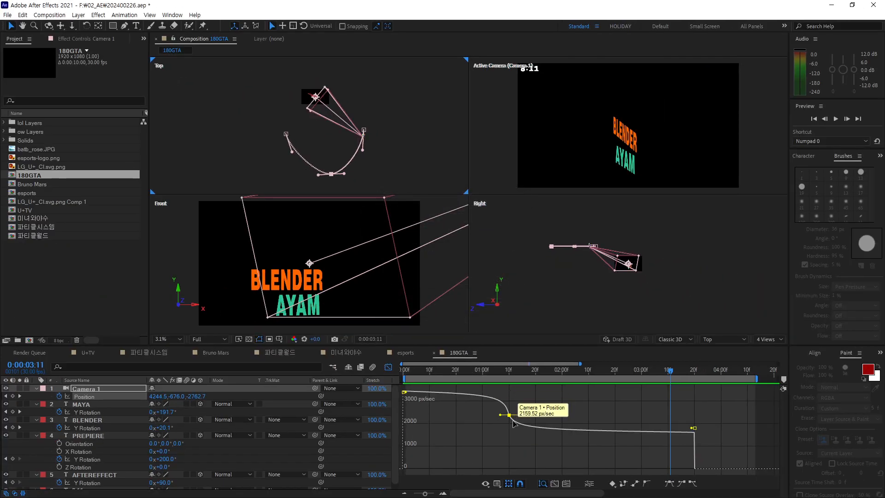
drag(510, 420, 510, 464)
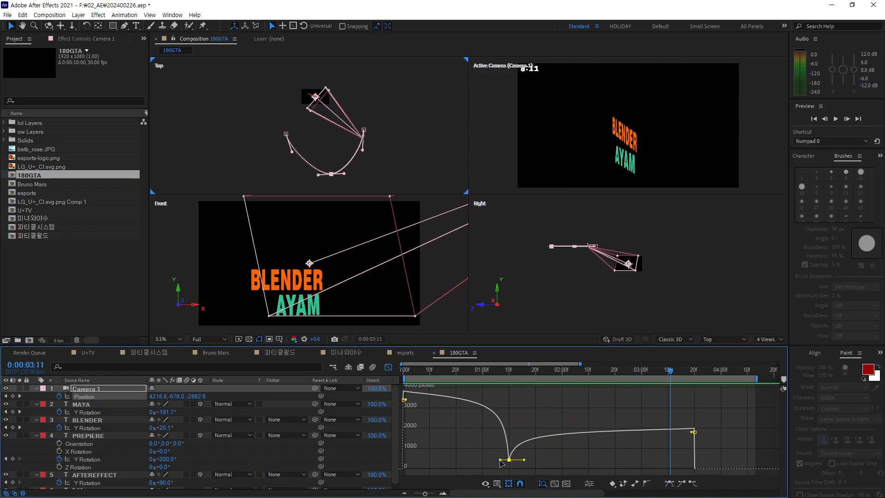
key(ctrl+shift+k)
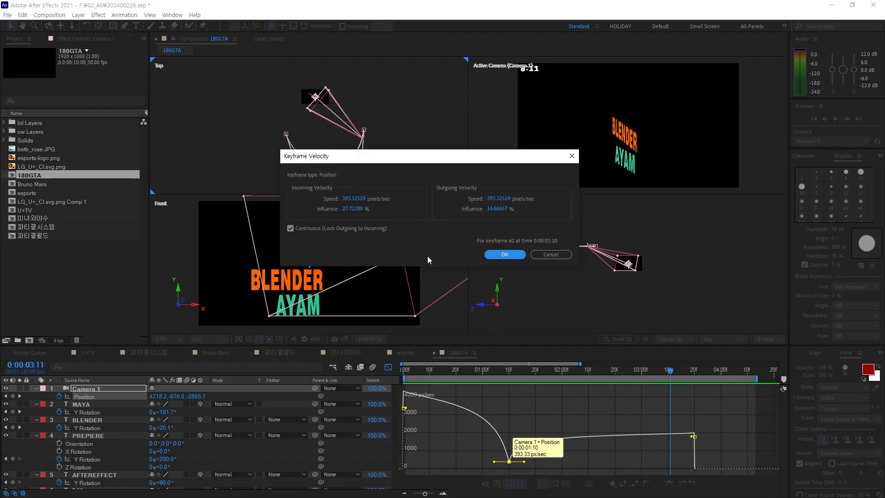
click(346, 210)
text(80)
key(Tab)
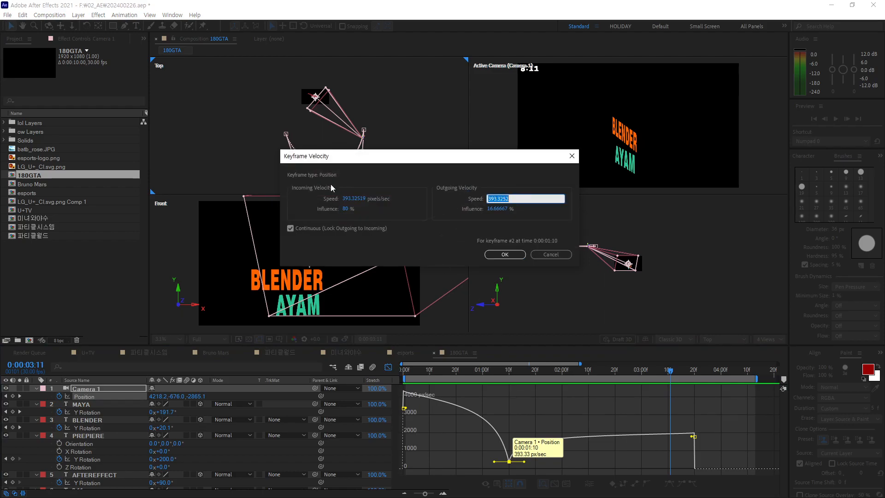
key(Tab)
key(Return)
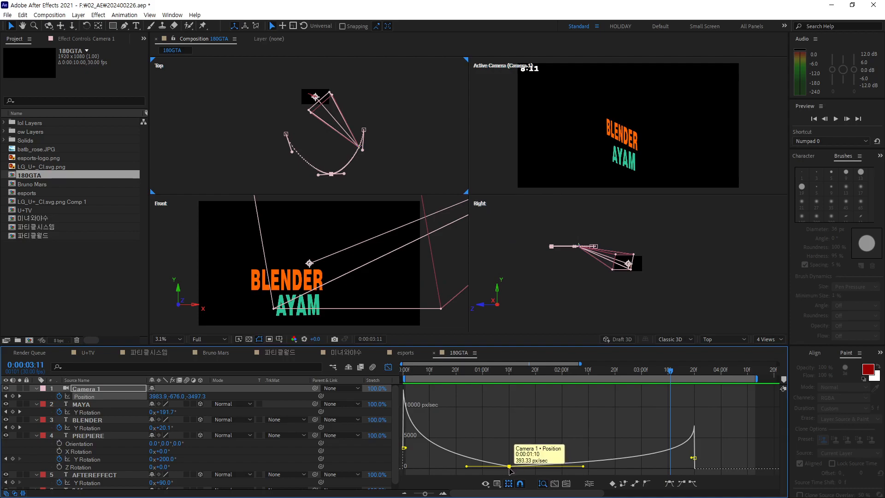
drag(509, 467, 510, 463)
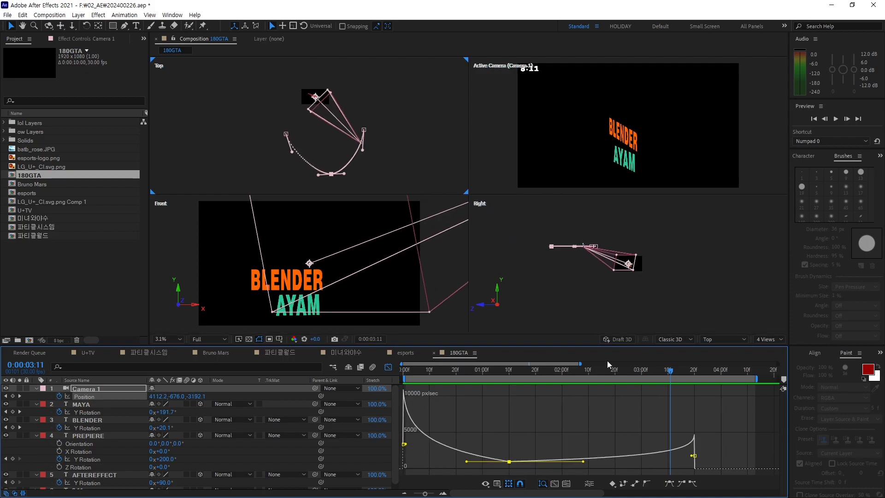